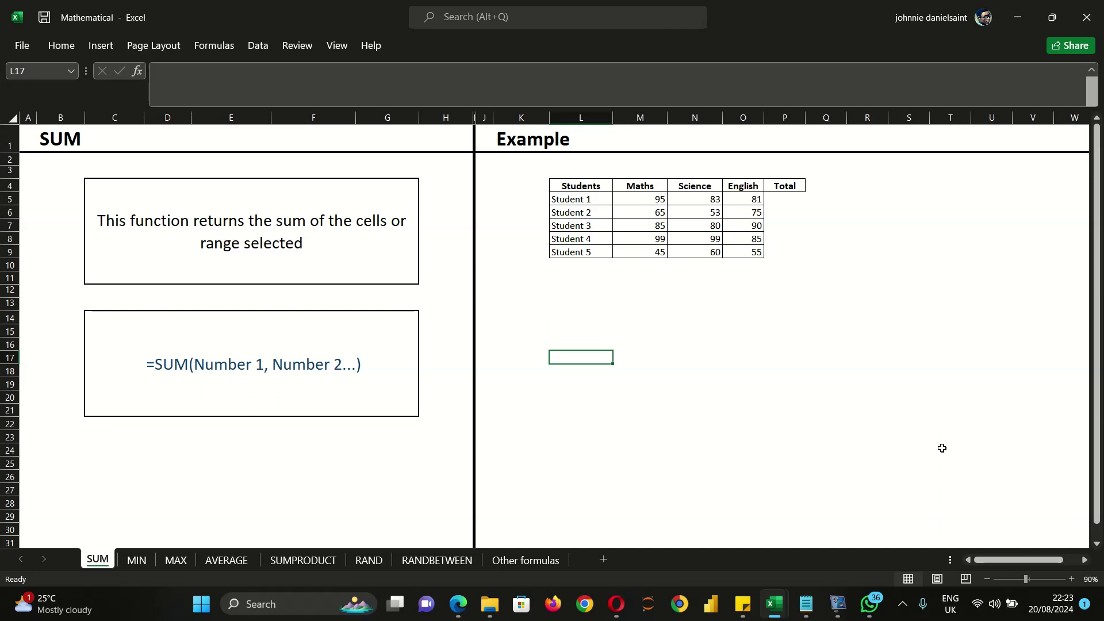
Total Student 1's Maths, Science and English marks in P5 with =SUM(M5:O5)
scroll(1029, 506, right, 2)
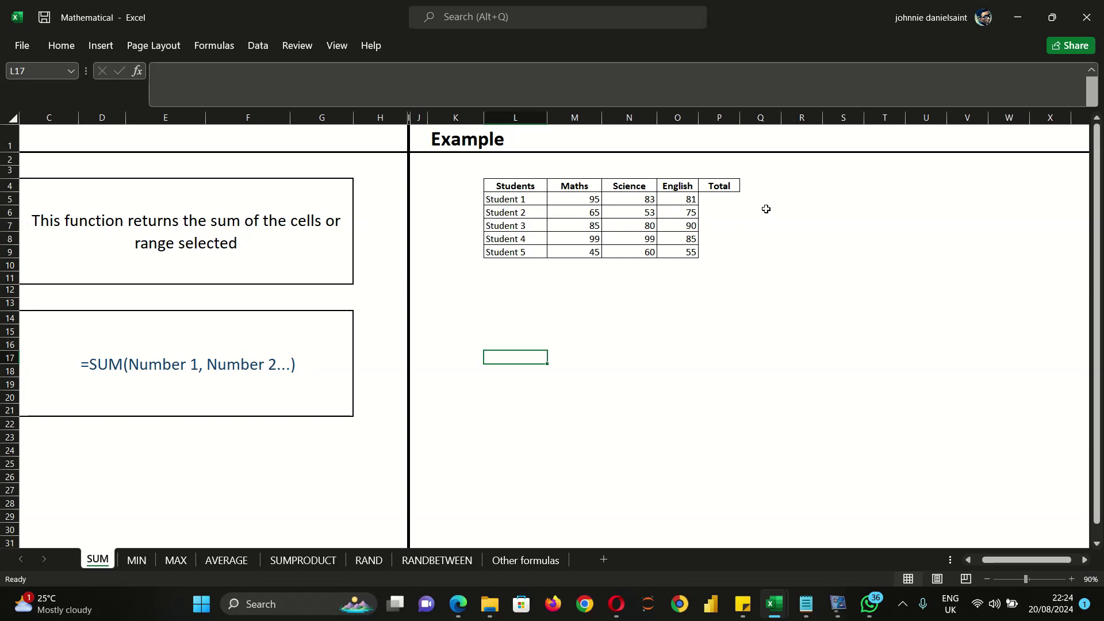
click(726, 205)
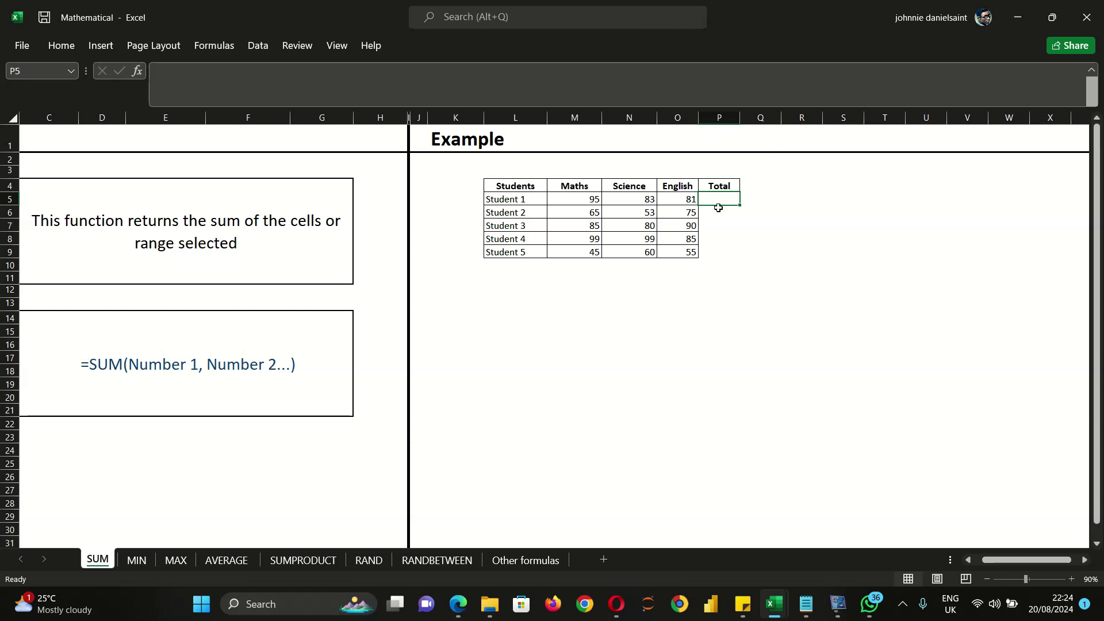
click(757, 345)
click(1070, 579)
click(1071, 579)
click(1070, 578)
click(1070, 579)
click(1069, 579)
click(1068, 578)
click(1067, 579)
scroll(867, 303, down, 1)
scroll(813, 308, up, 2)
click(591, 272)
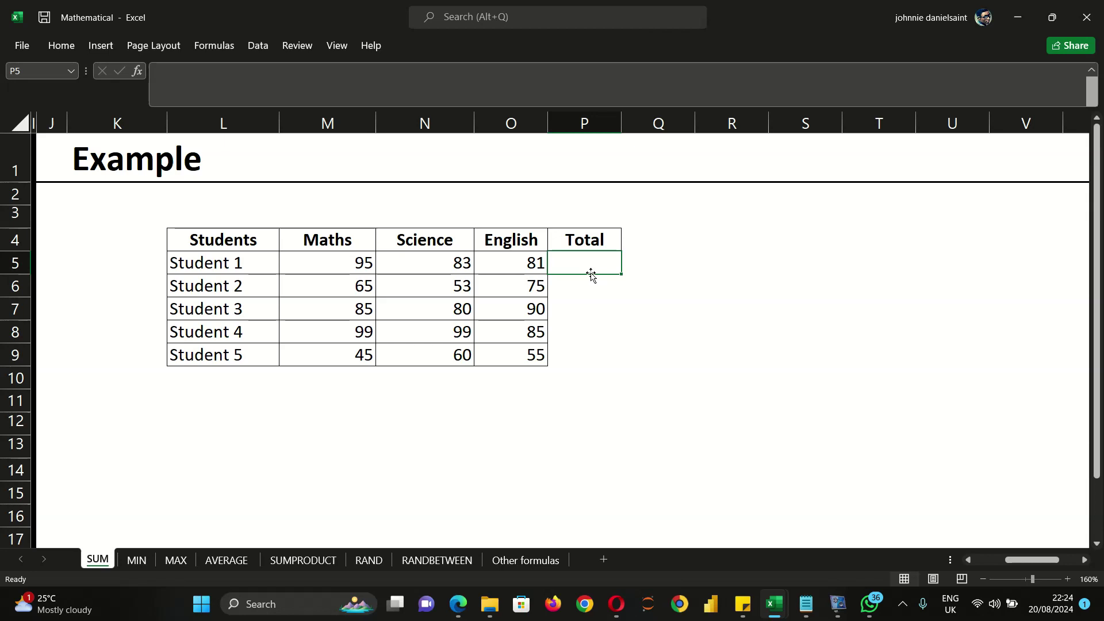
double_click(592, 265)
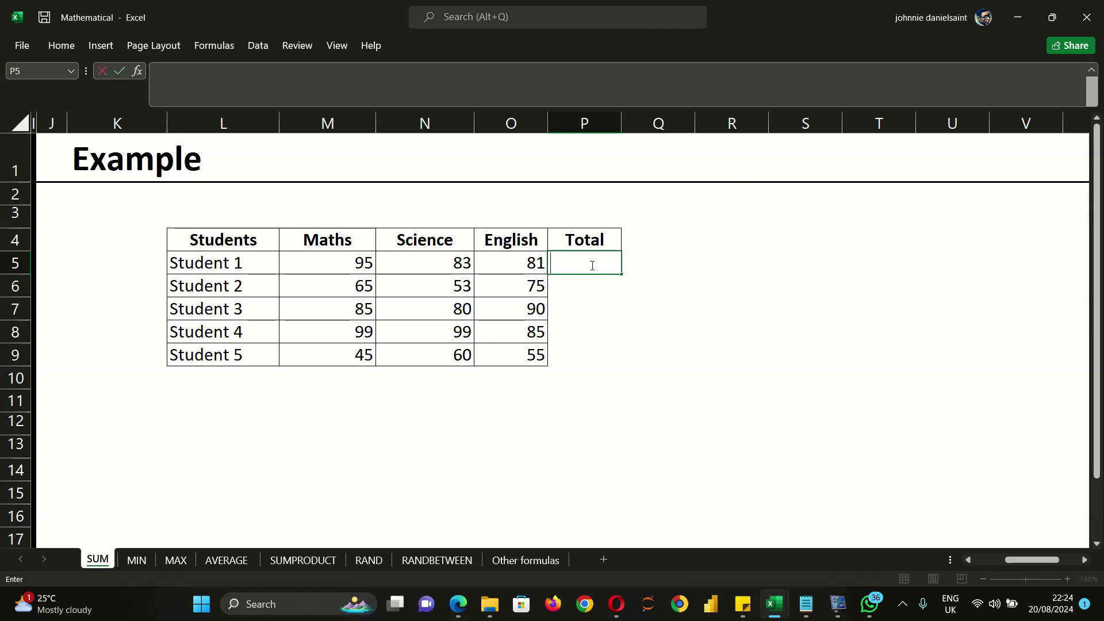
text(=sum)
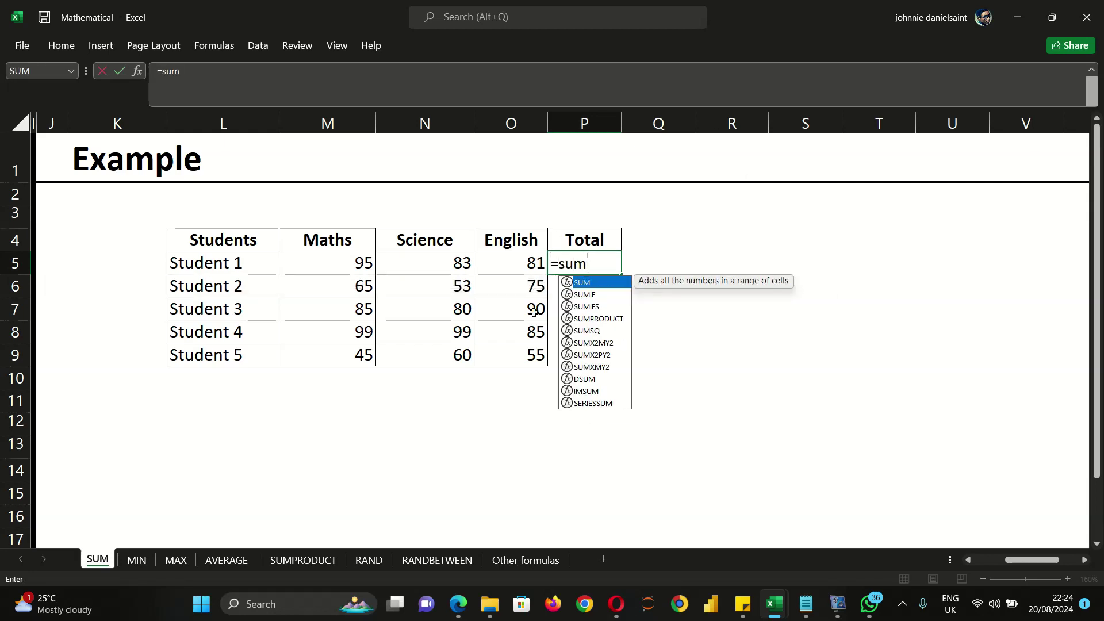
double_click(581, 282)
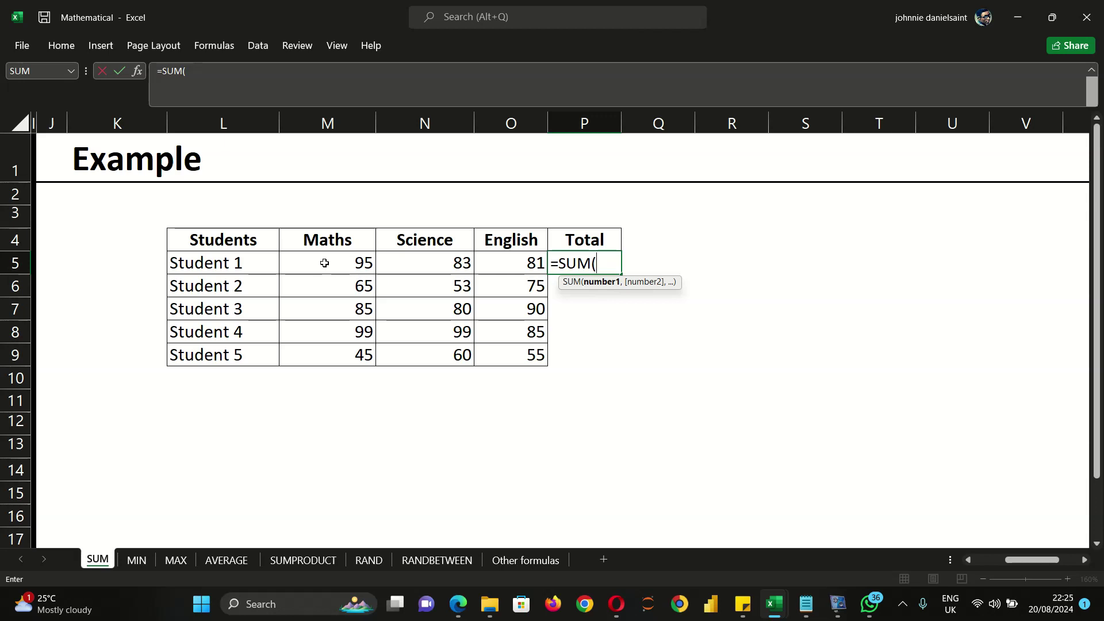
click(345, 262)
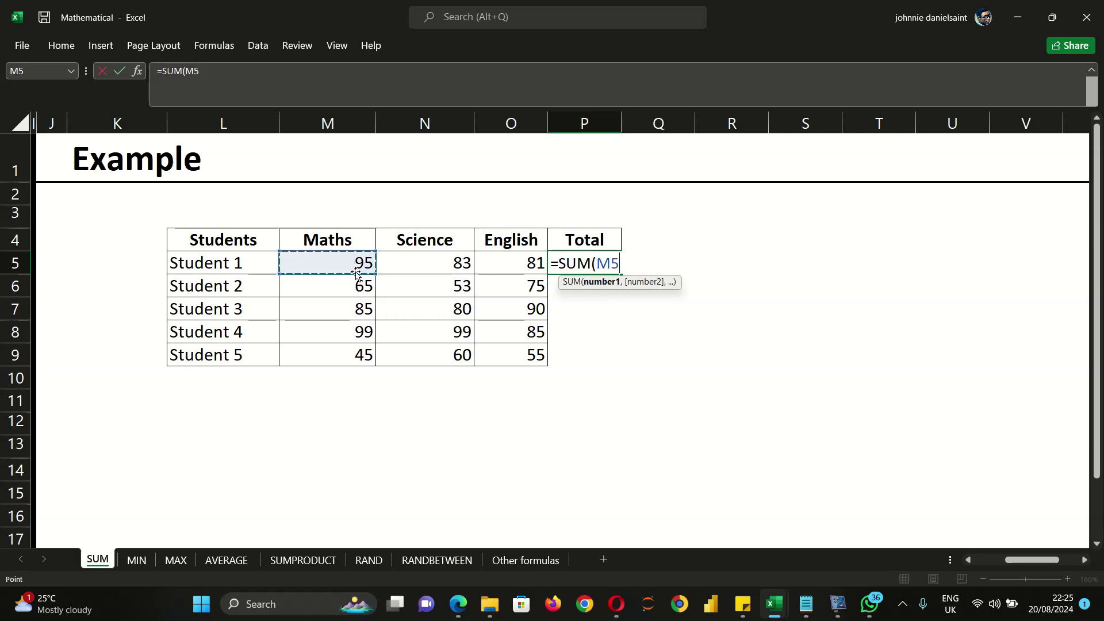
drag(337, 258, 510, 268)
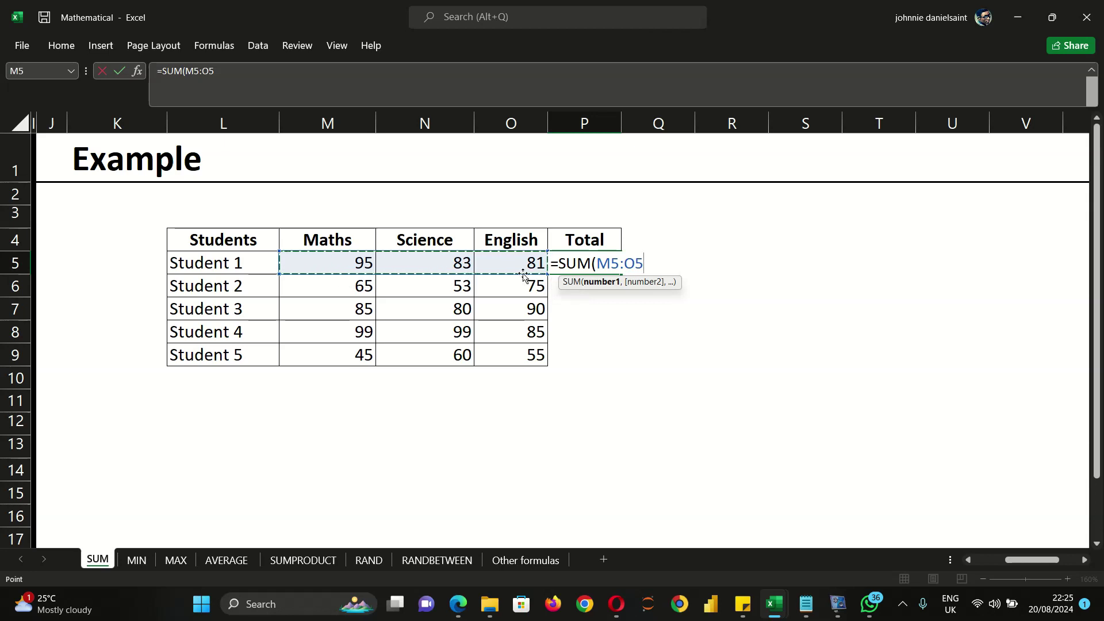
key(Return)
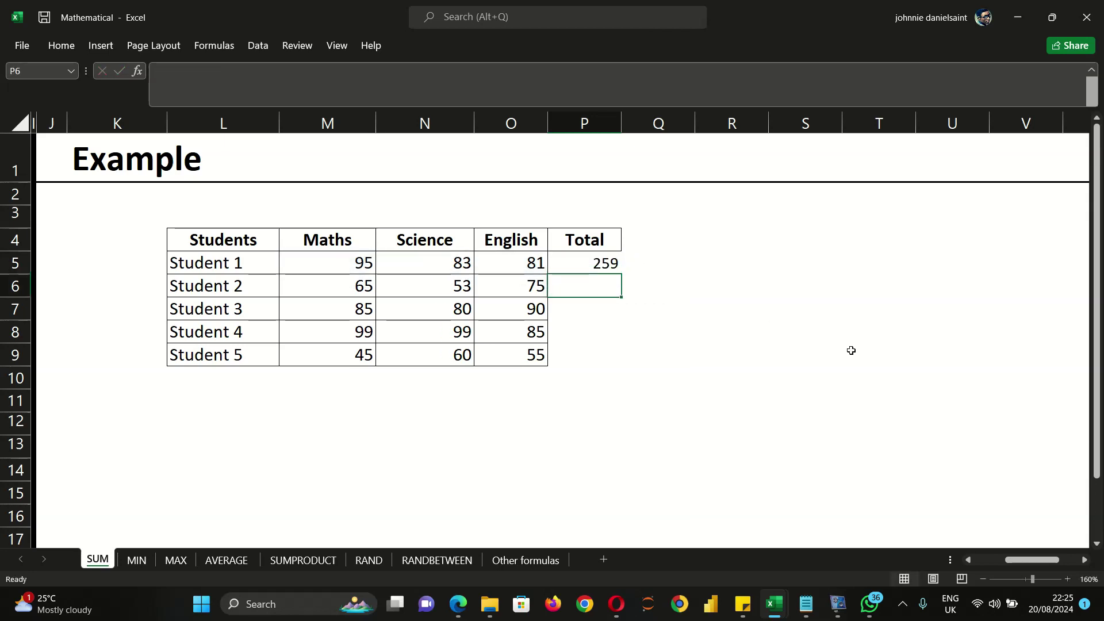
Fill the SUM formula in the Total column down from Student 1 to Student 5
click(594, 257)
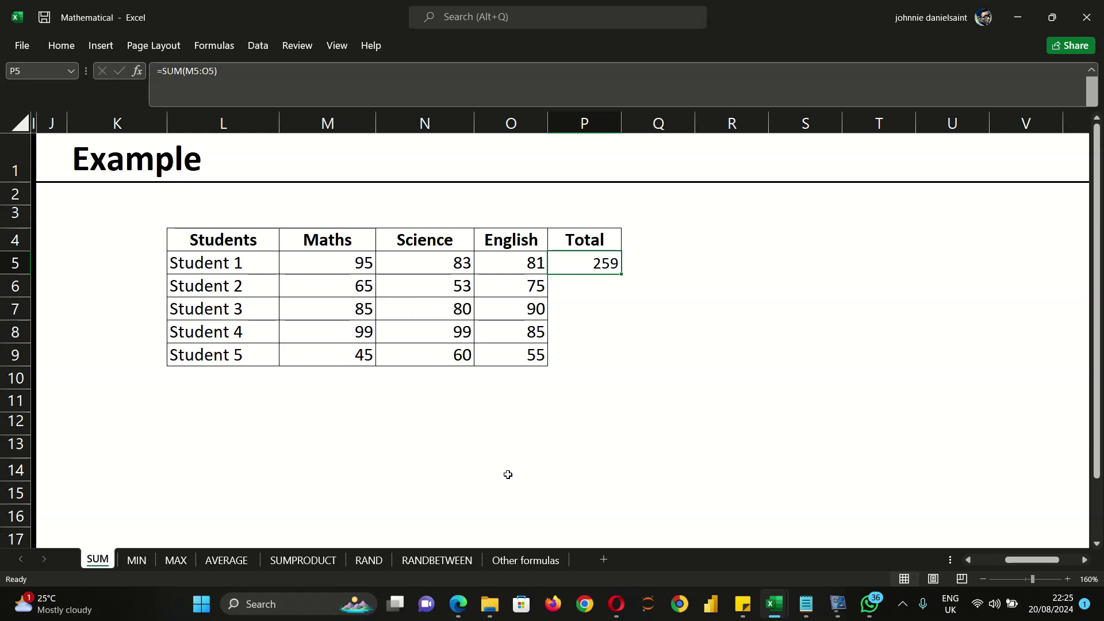
click(427, 446)
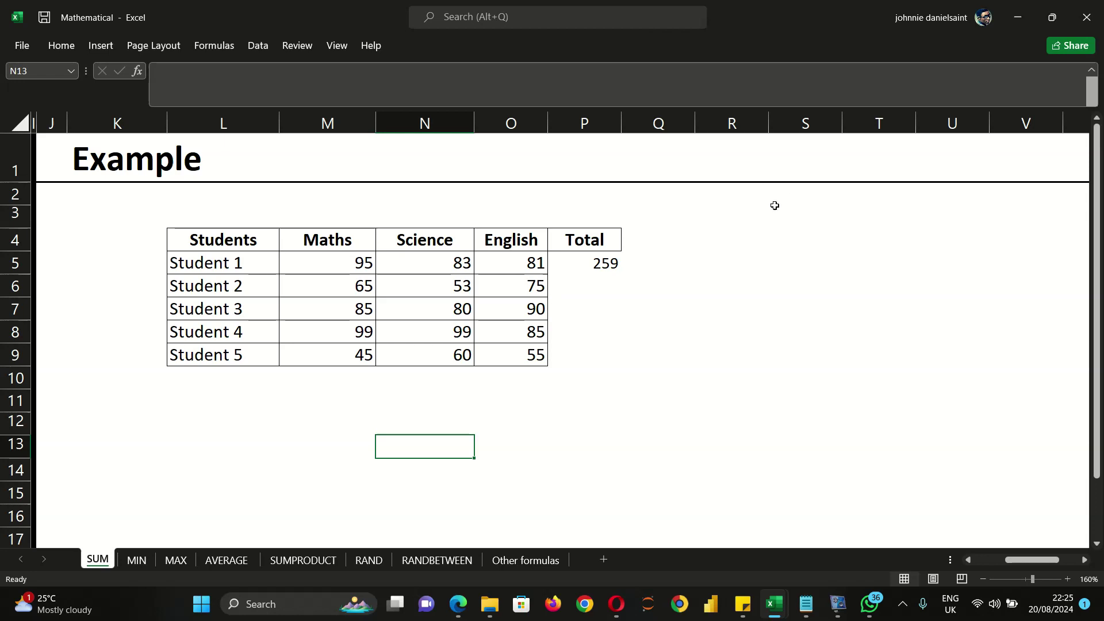
click(618, 397)
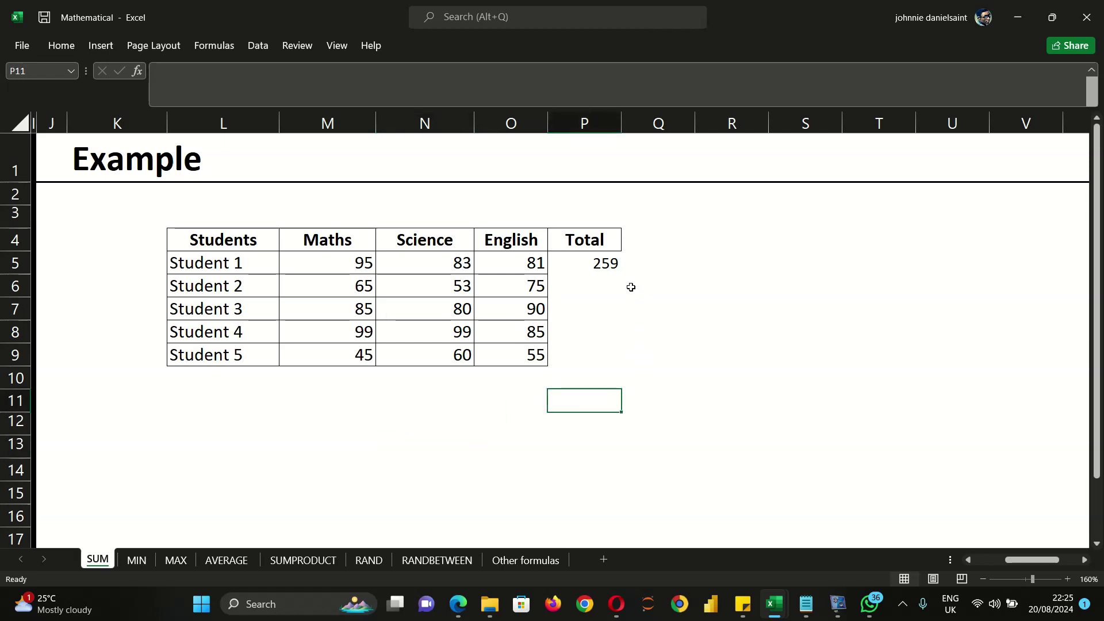
click(602, 268)
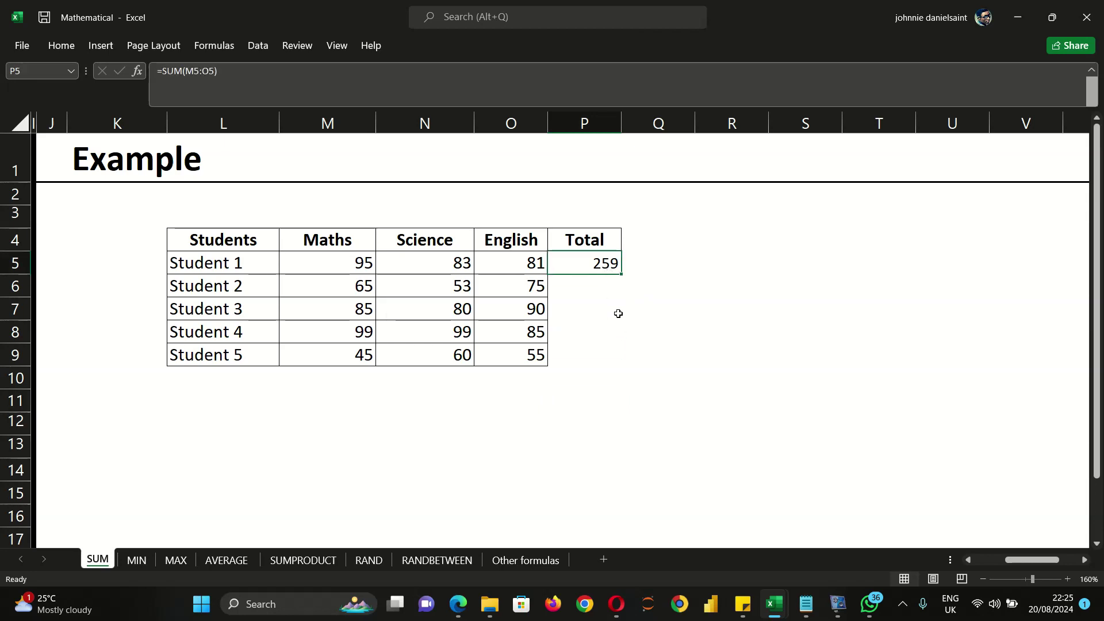
double_click(620, 274)
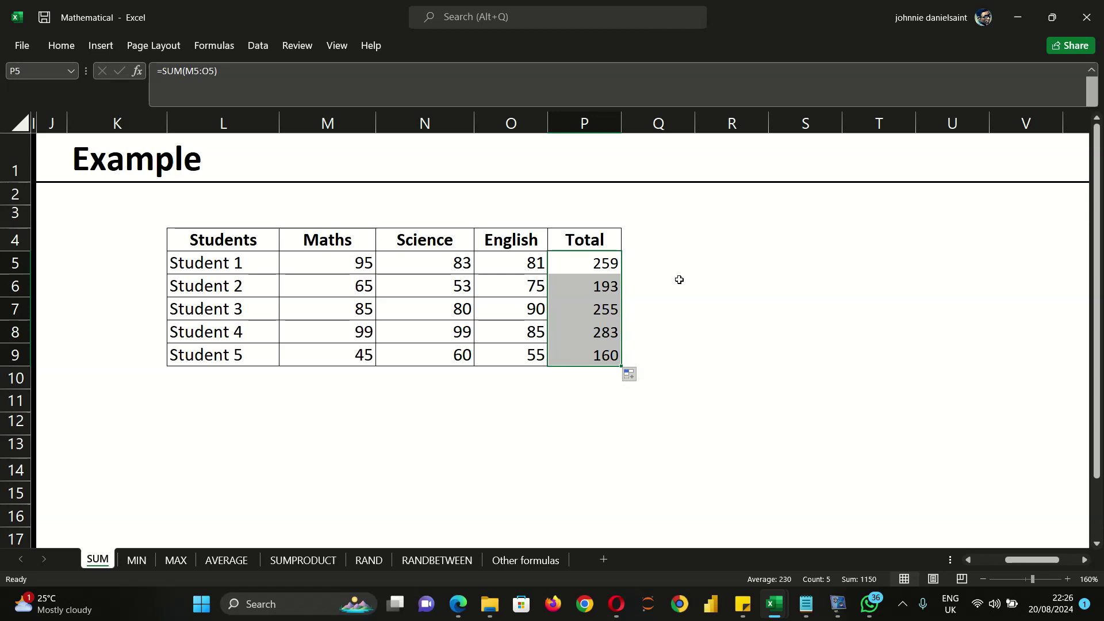
click(668, 330)
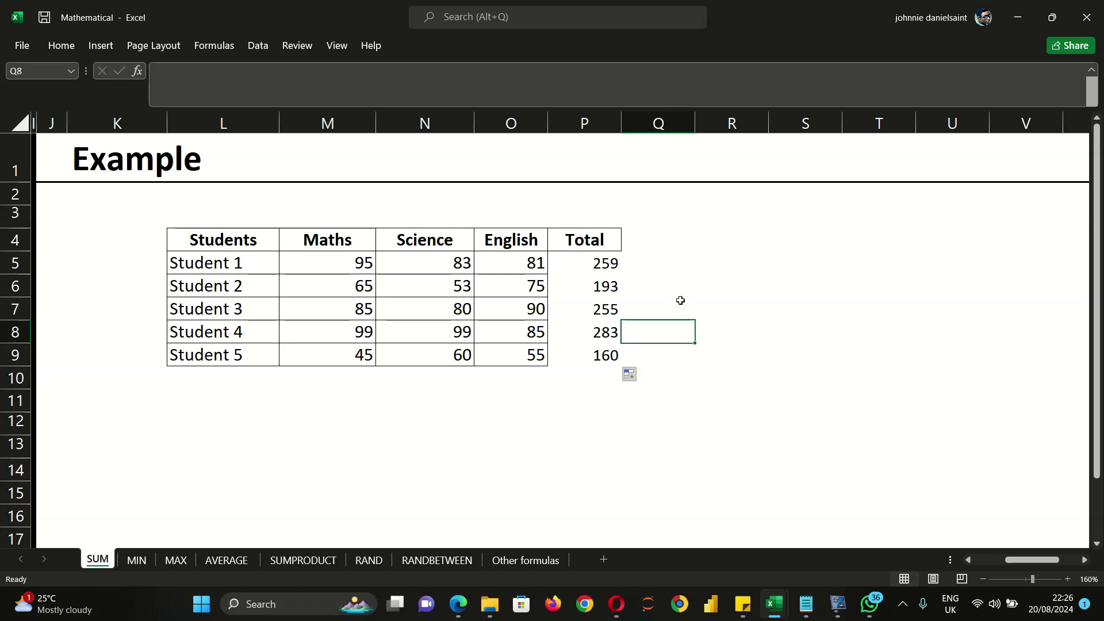
drag(693, 252, 695, 284)
click(775, 254)
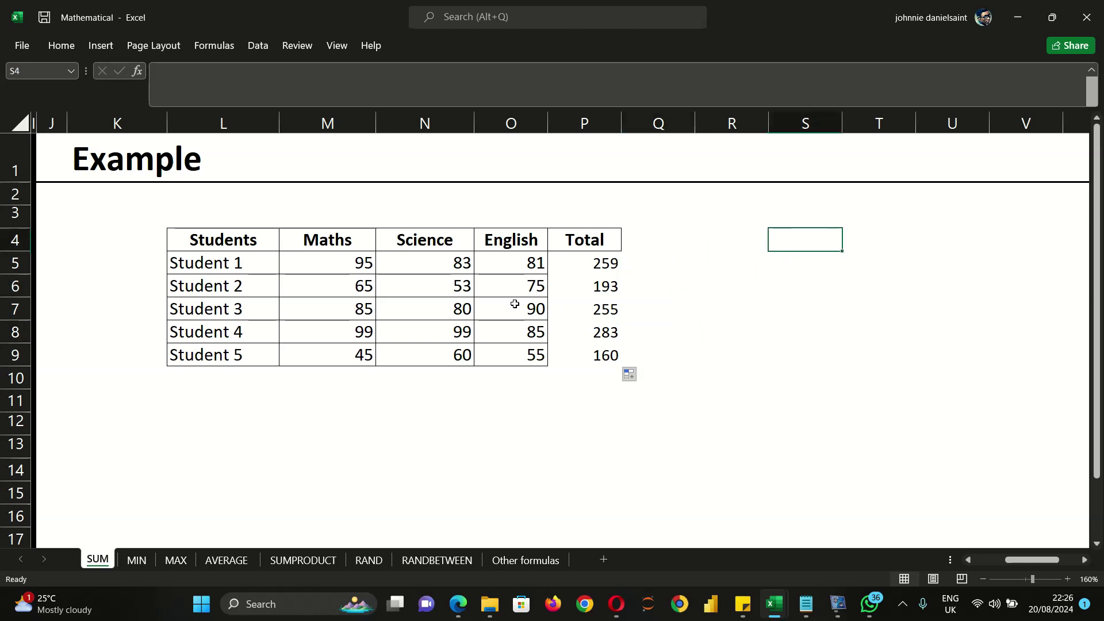
click(277, 468)
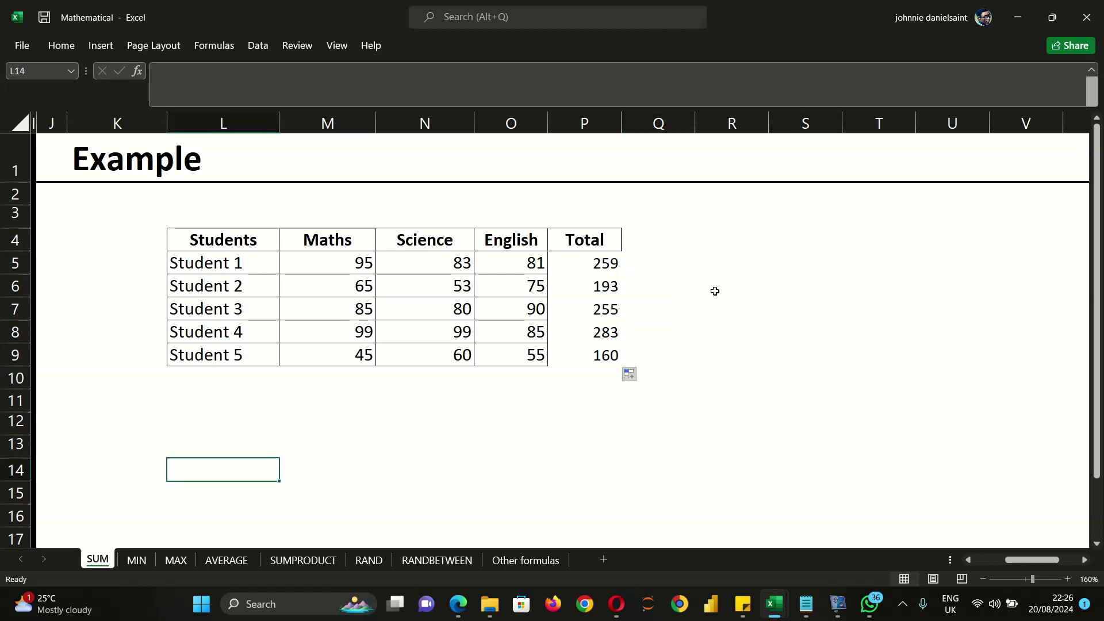
Add the column heading "Addition" in Q4, beside the Total heading
click(652, 245)
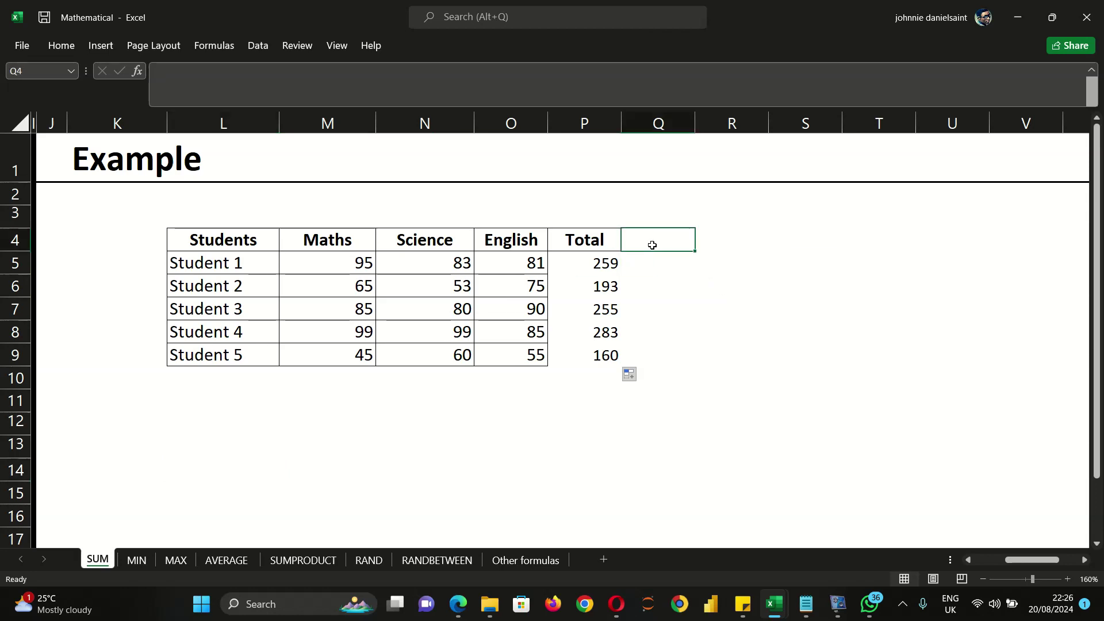
text(Additi)
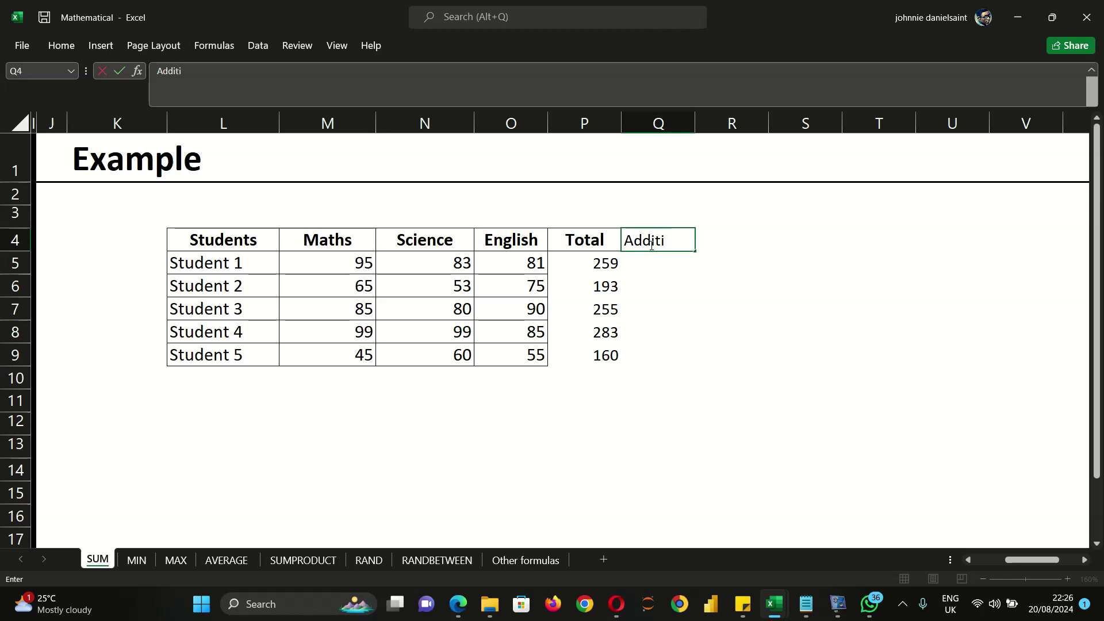
text(on)
key(BackSpace)
text(b)
key(BackSpace)
text(n)
key(Return)
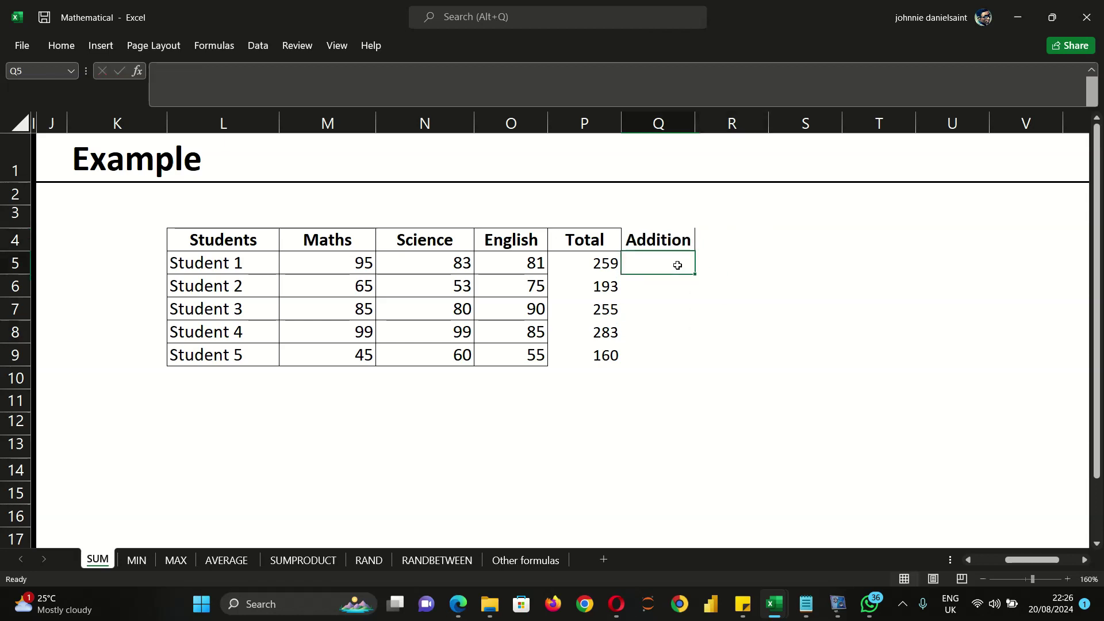
Add up Student 1's three marks in Q5 with the plus-operator formula =M5+N5+O5
text(=)
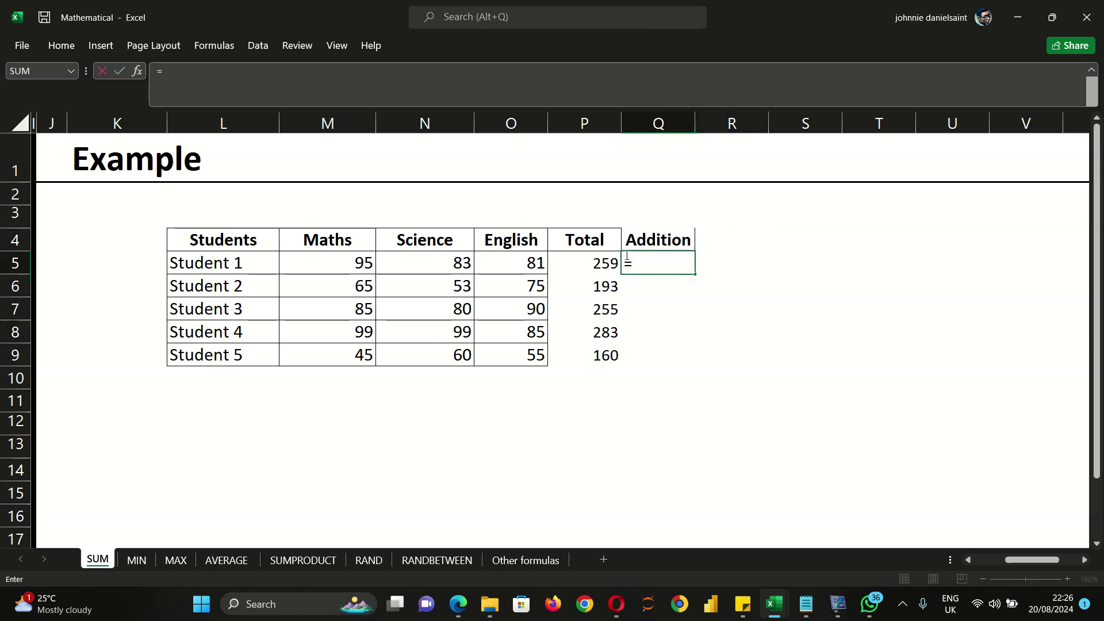
click(346, 261)
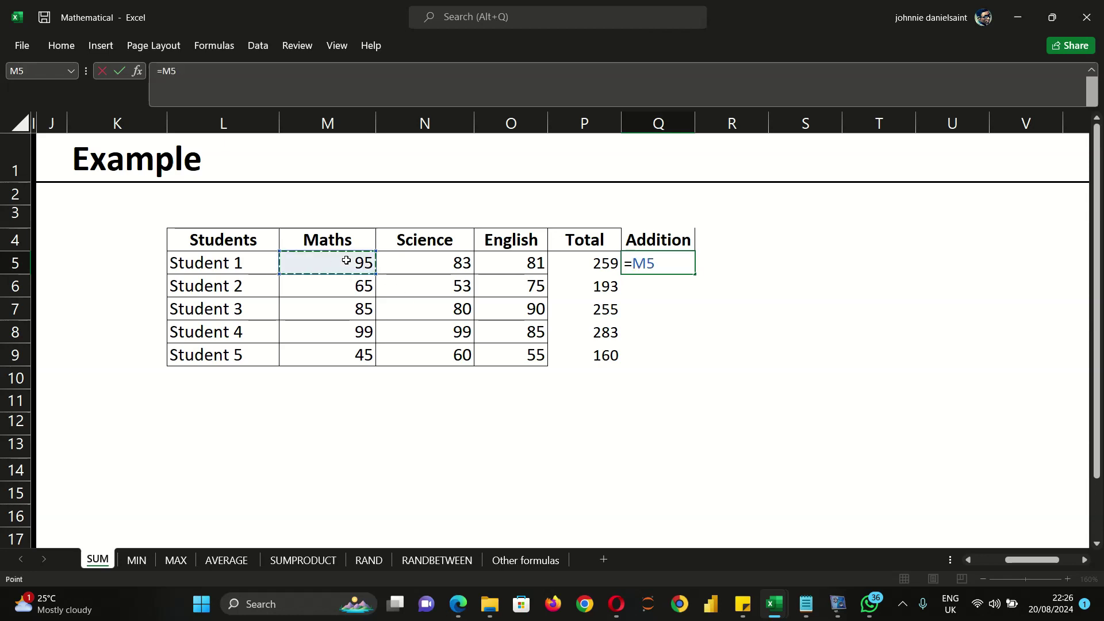
text(+)
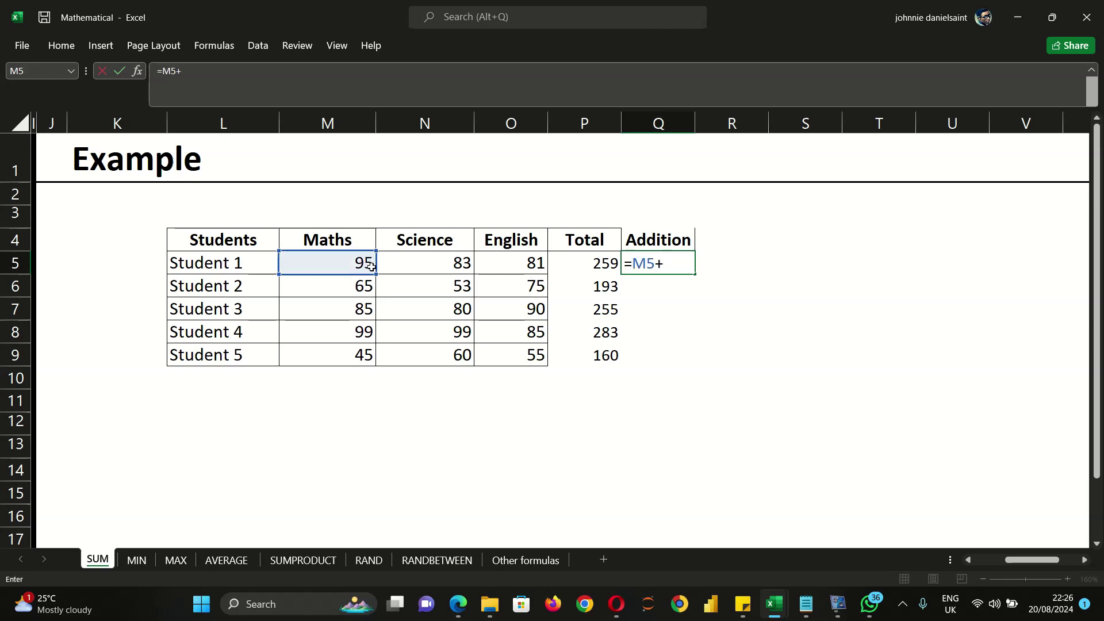
click(405, 262)
text(+)
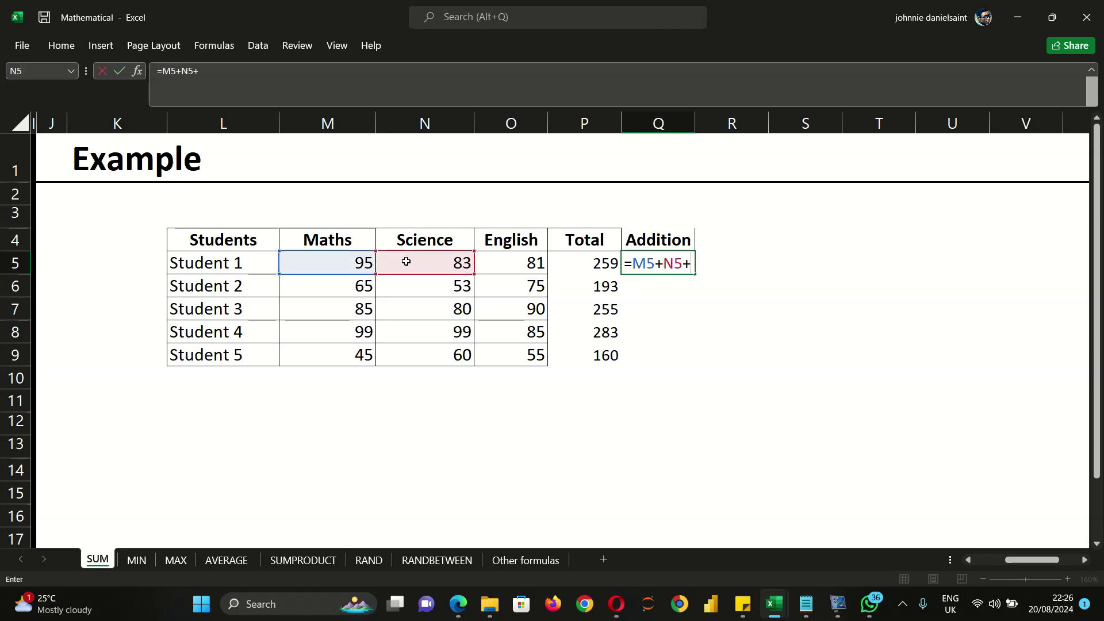
click(505, 267)
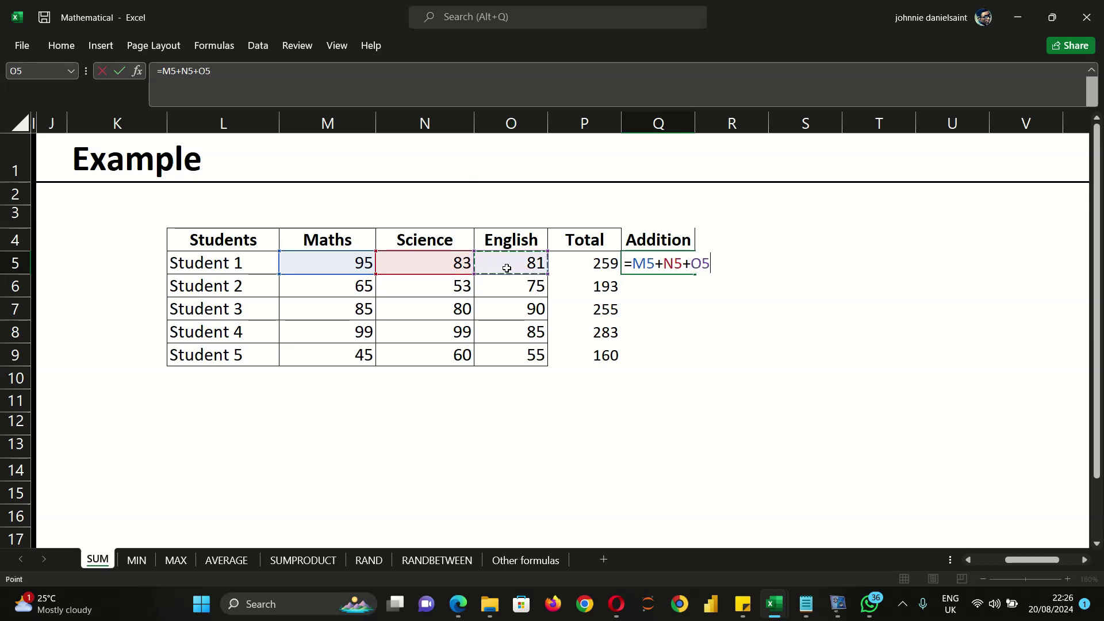
key(Return)
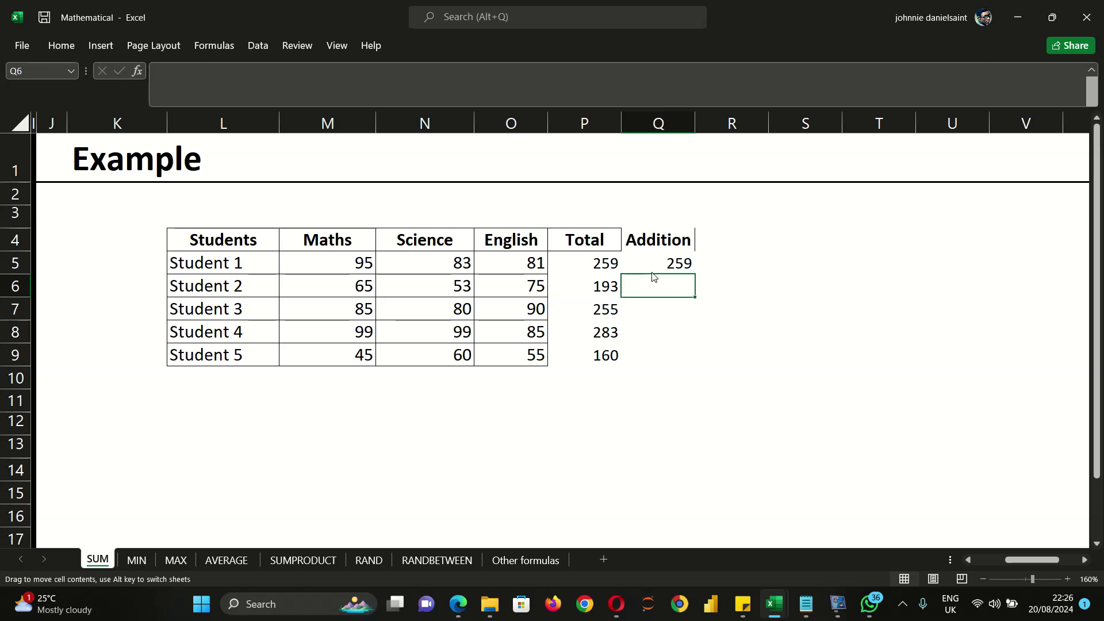
Fill the formula in the Addition column down from Student 1 to Student 5
click(687, 261)
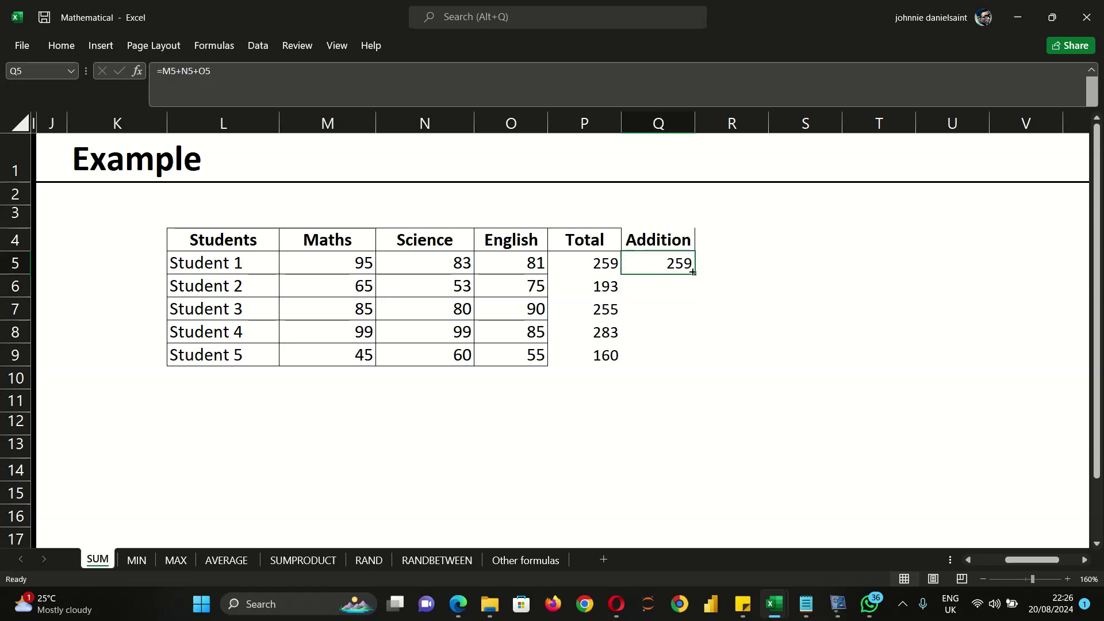
double_click(692, 273)
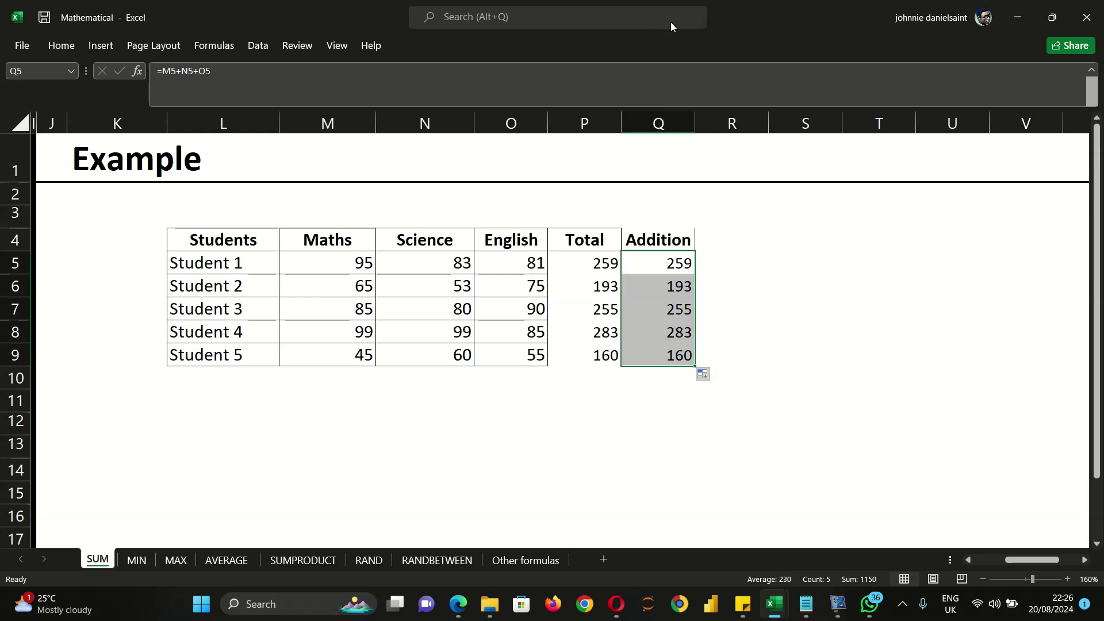
click(804, 253)
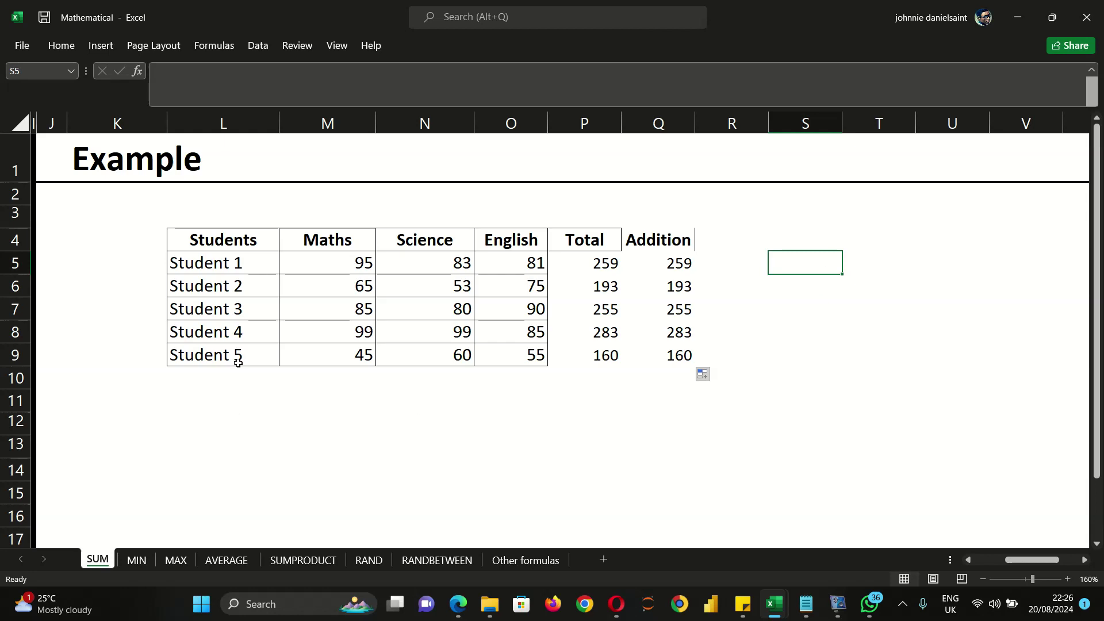
Look over the MIN, MAX and AVERAGE sheets, and return to the SUM sheet
click(135, 562)
click(173, 561)
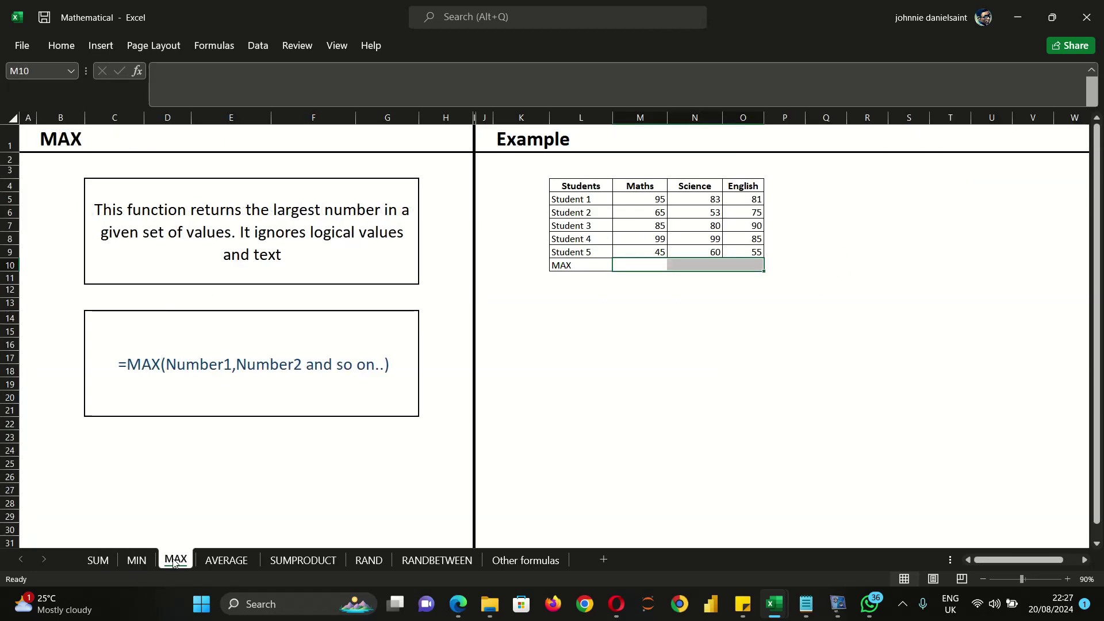
click(216, 561)
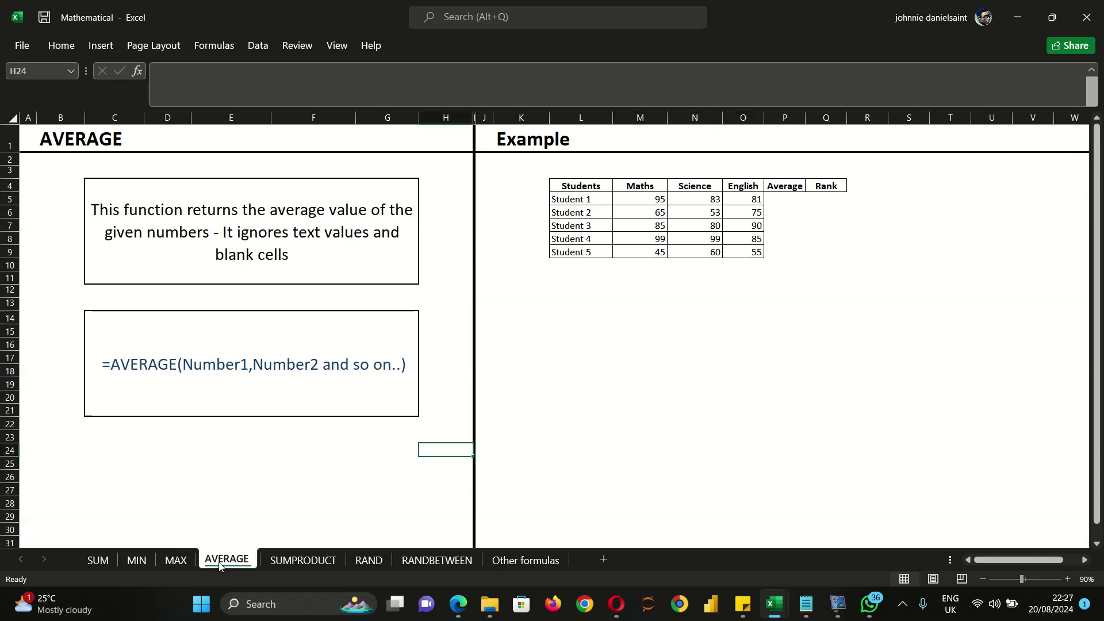
click(170, 561)
click(137, 563)
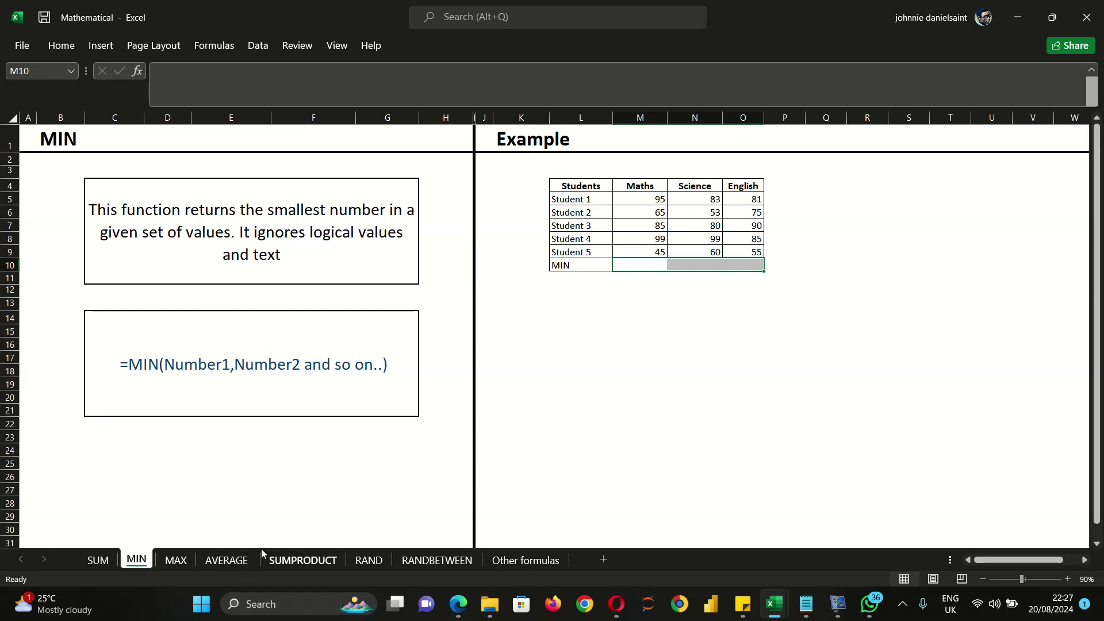
click(106, 560)
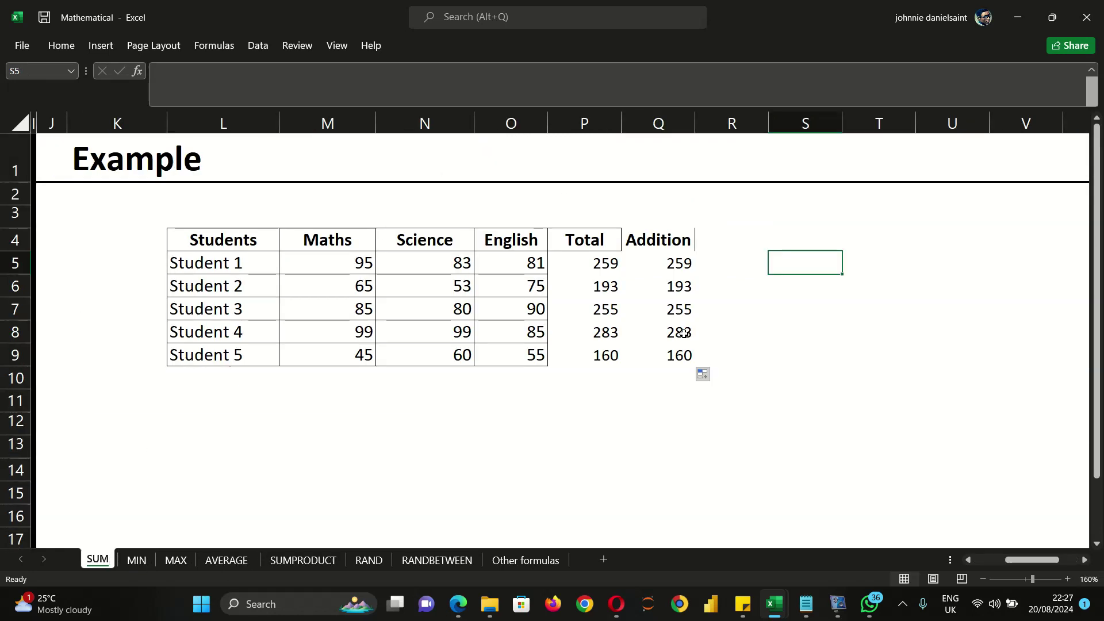
Delete the Addition column Q from the SUM sheet
click(776, 354)
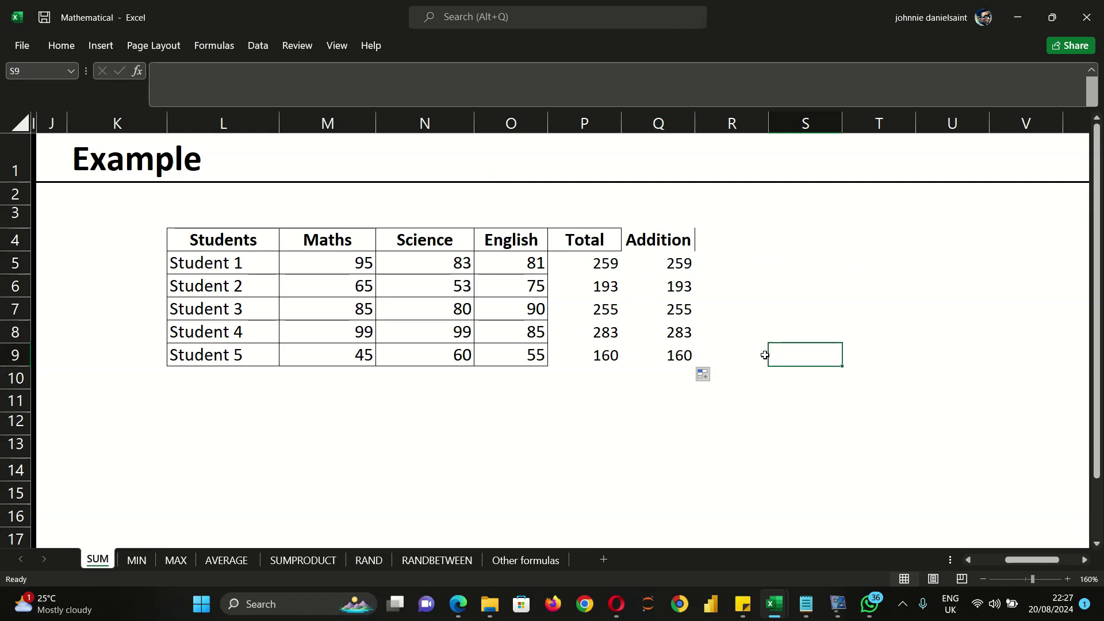
click(642, 117)
right_click(641, 117)
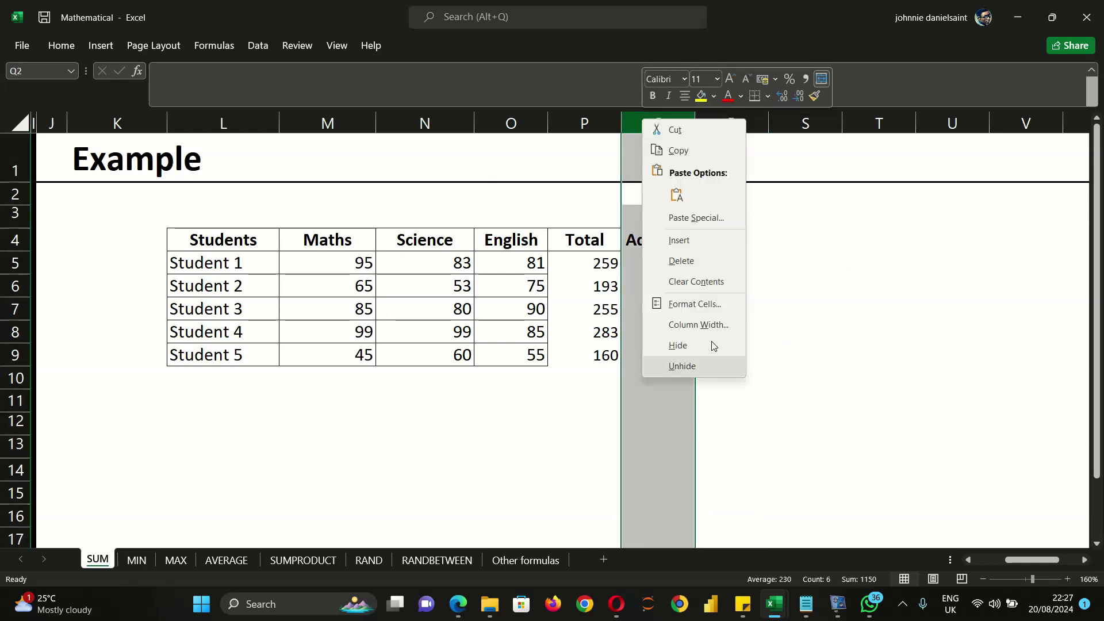
click(680, 258)
click(833, 375)
Add the row label "Min(lowest)" in L11, below the student list
click(187, 391)
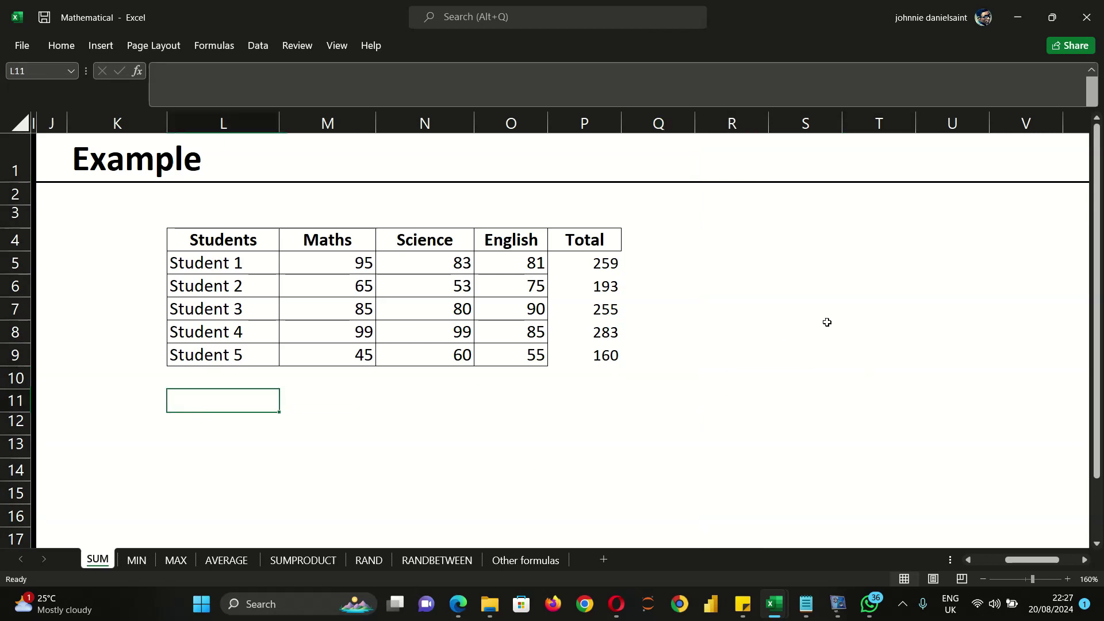
text(Min)
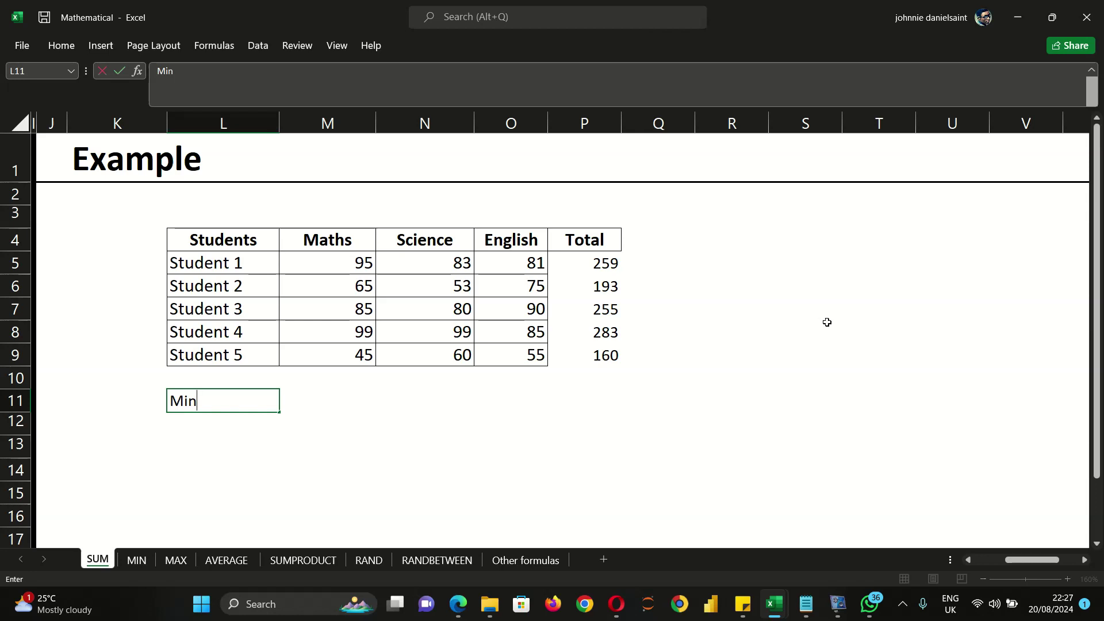
text((lowest)
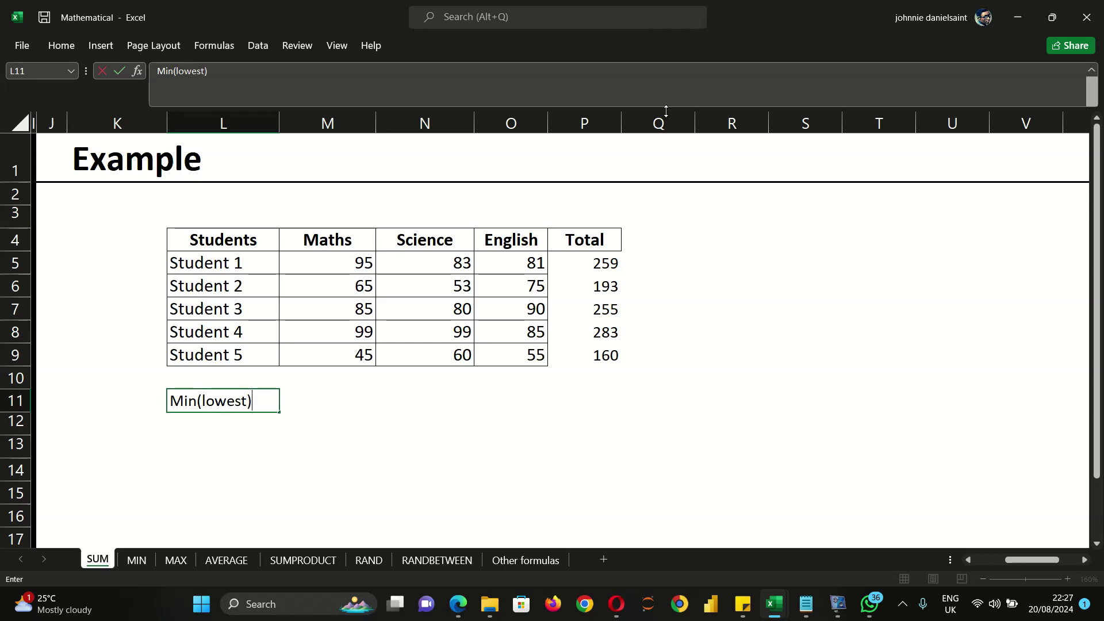
Find the lowest Maths mark in M11 with the formula =MIN(M5:M9)
click(328, 404)
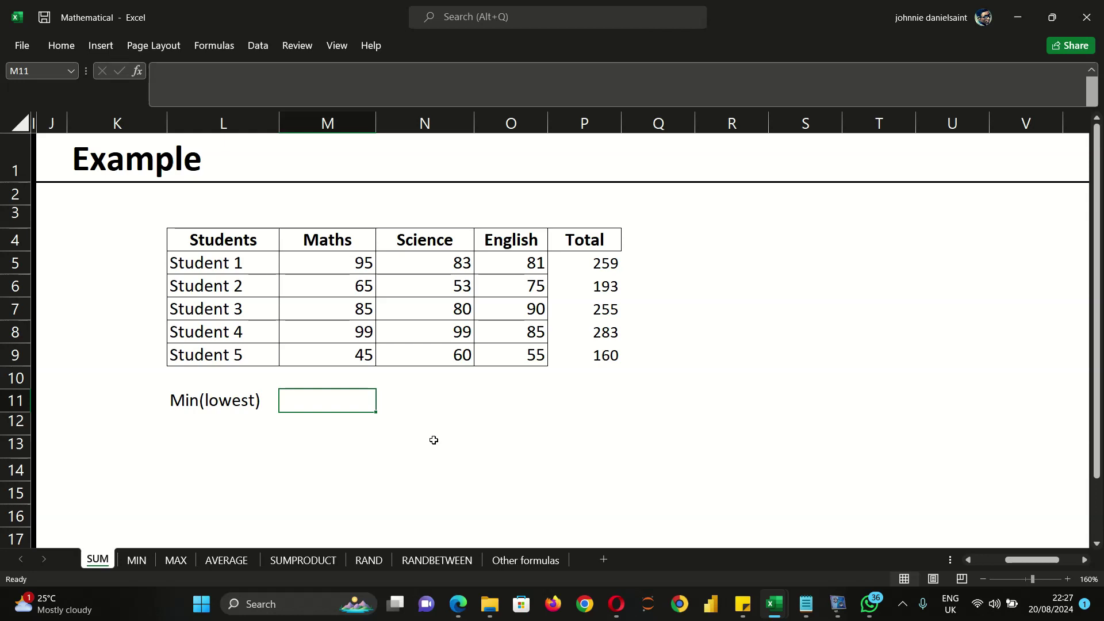
text(=)
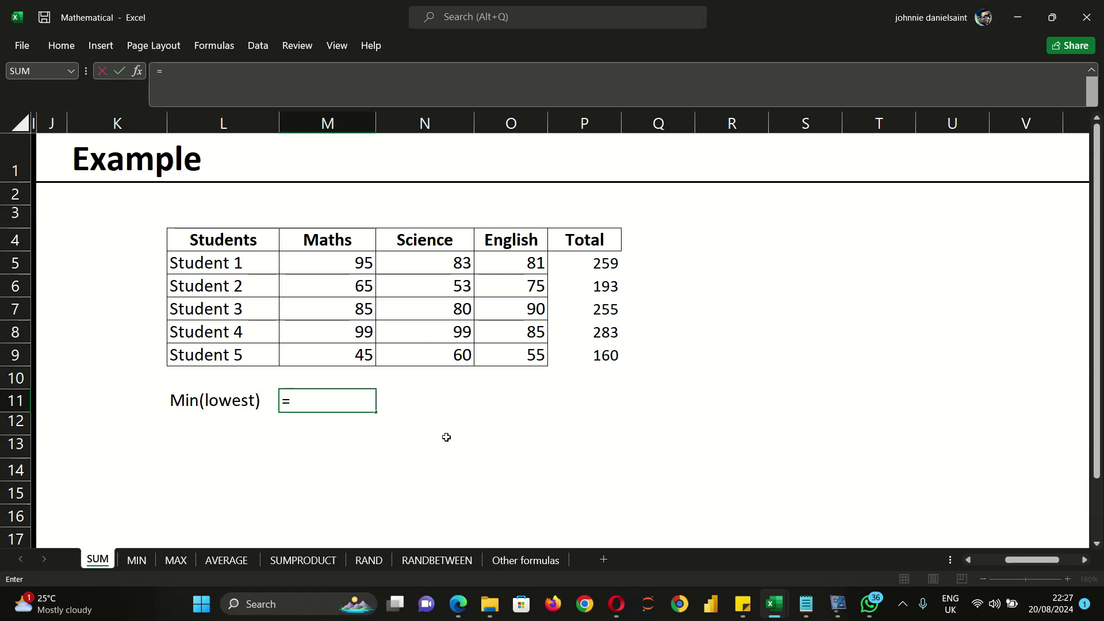
text(min)
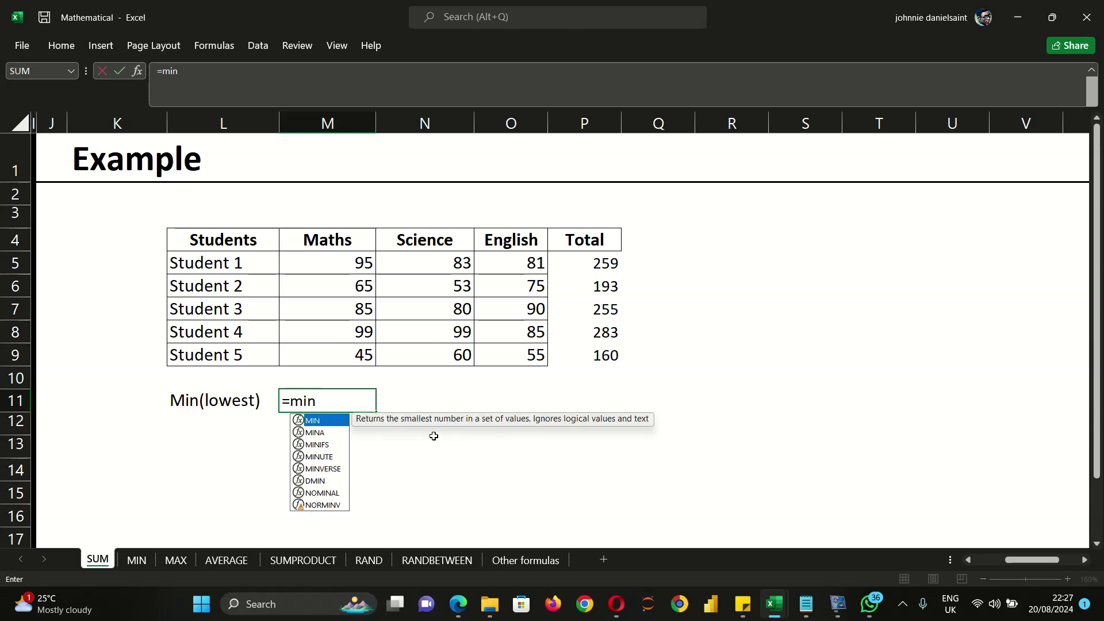
double_click(325, 422)
drag(361, 263, 346, 347)
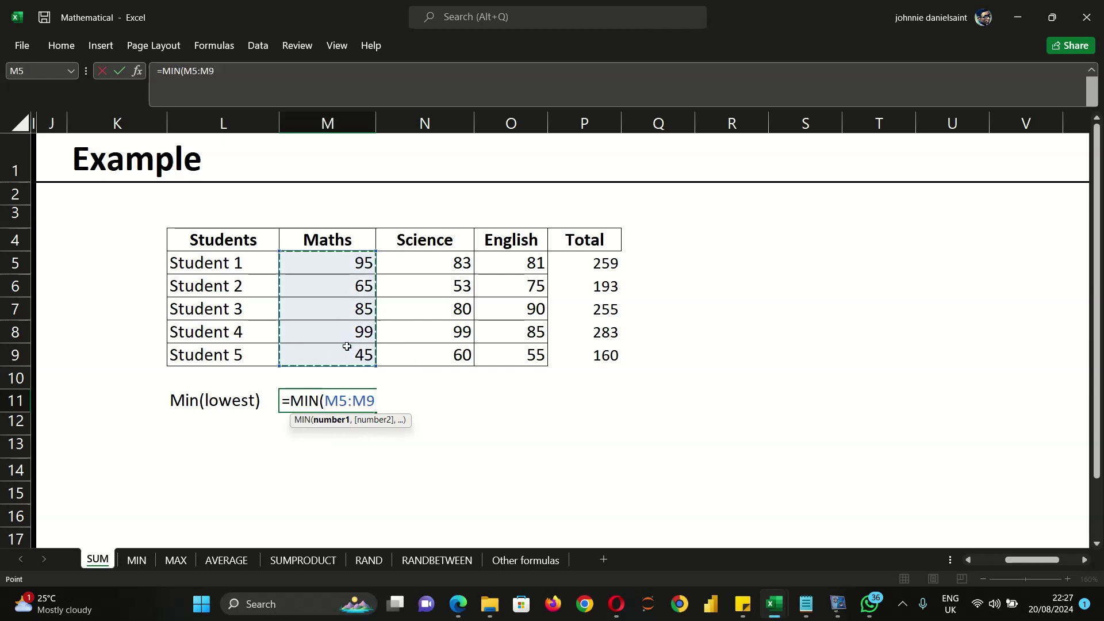
key(Return)
Fill the MIN formula from M11 across to the Science and English columns, and check the filled cells
click(344, 398)
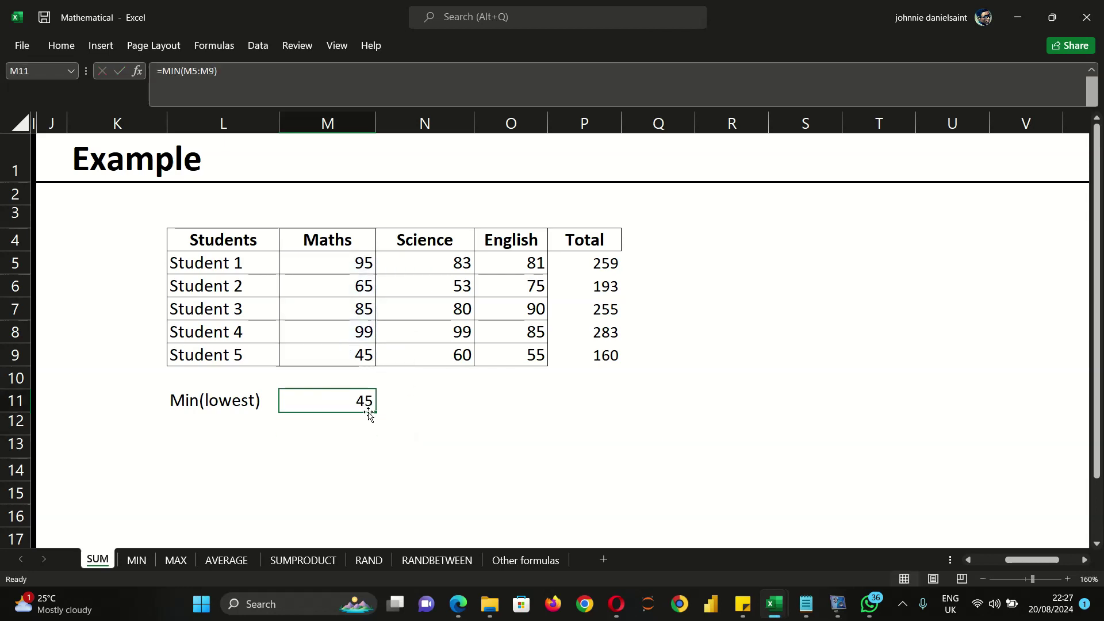
drag(375, 411, 534, 423)
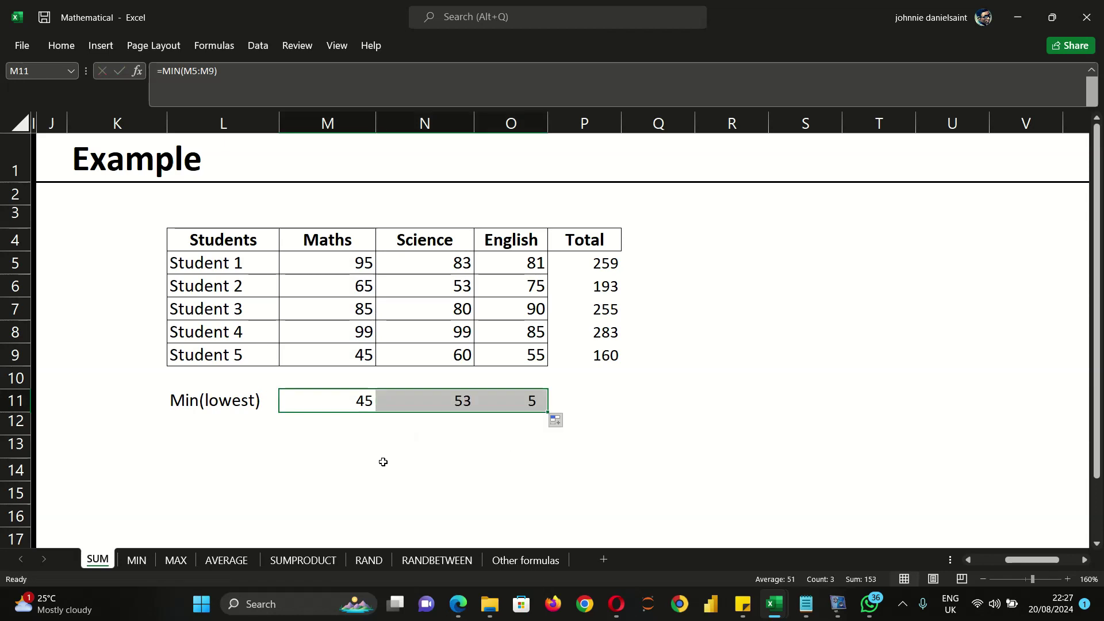
click(383, 462)
click(353, 401)
click(443, 399)
click(542, 402)
click(438, 411)
click(349, 402)
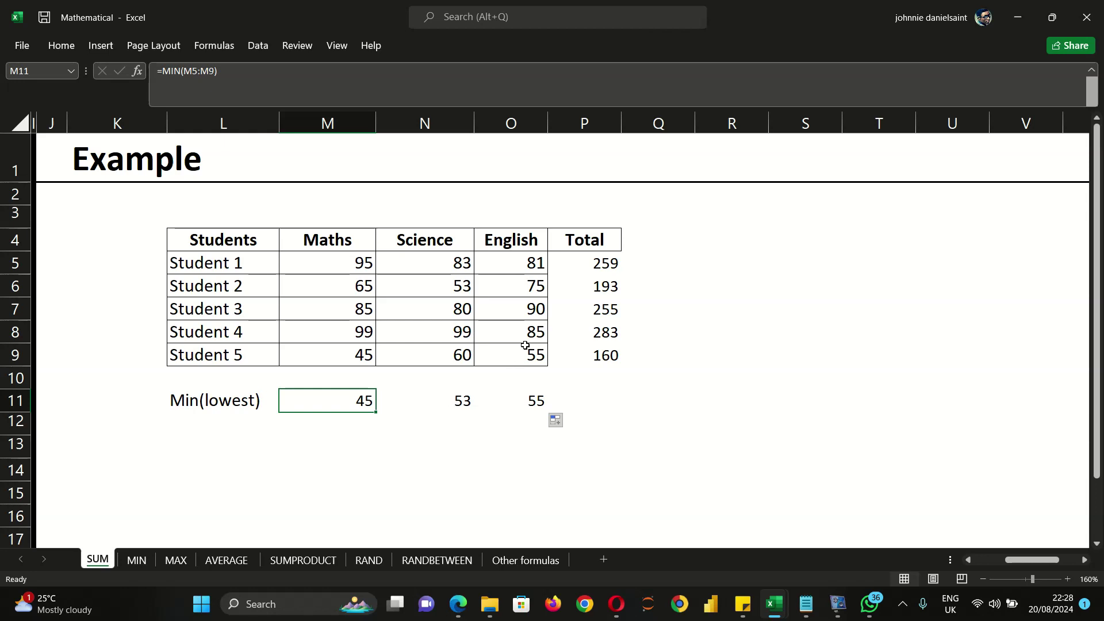
Enter the row label "max(highest value" in L12, below the minimum label
click(206, 423)
text(min()
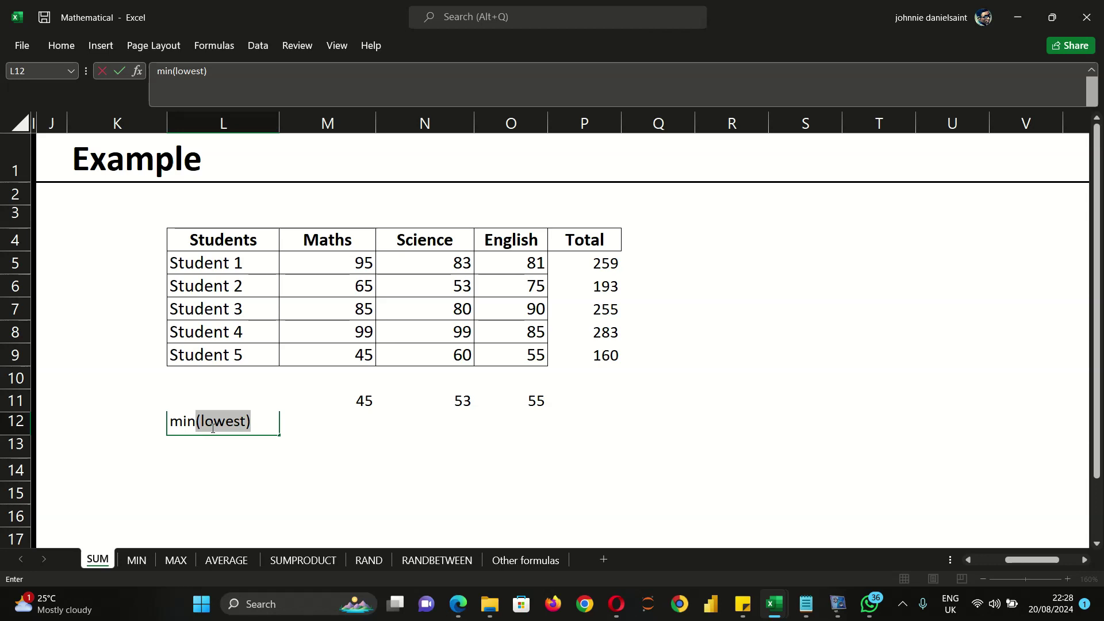
key(Delete)
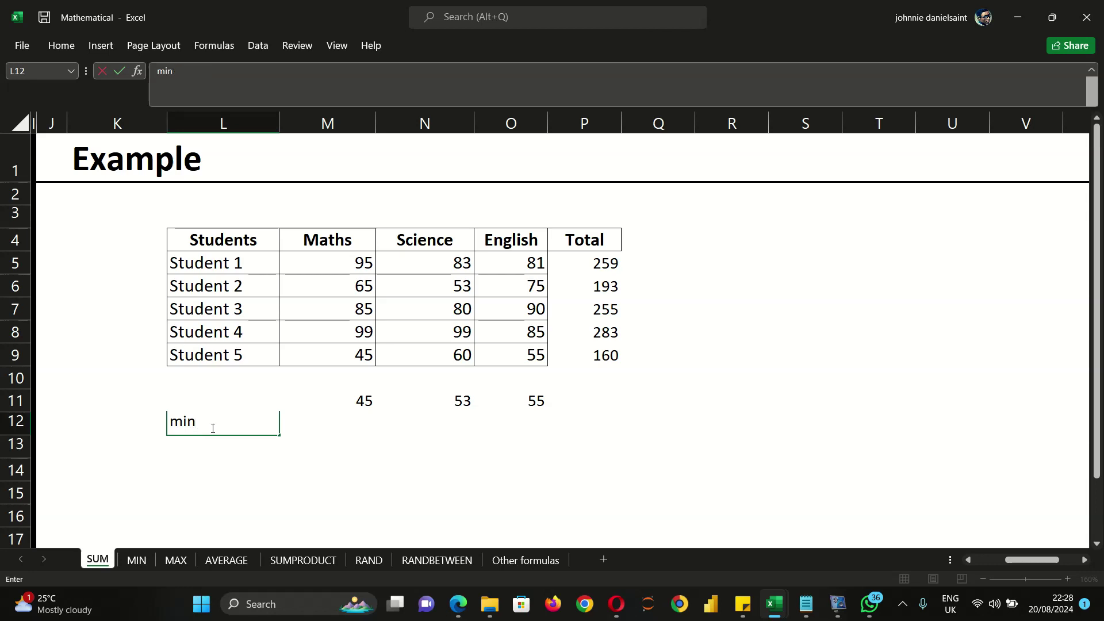
text(ax(highest)
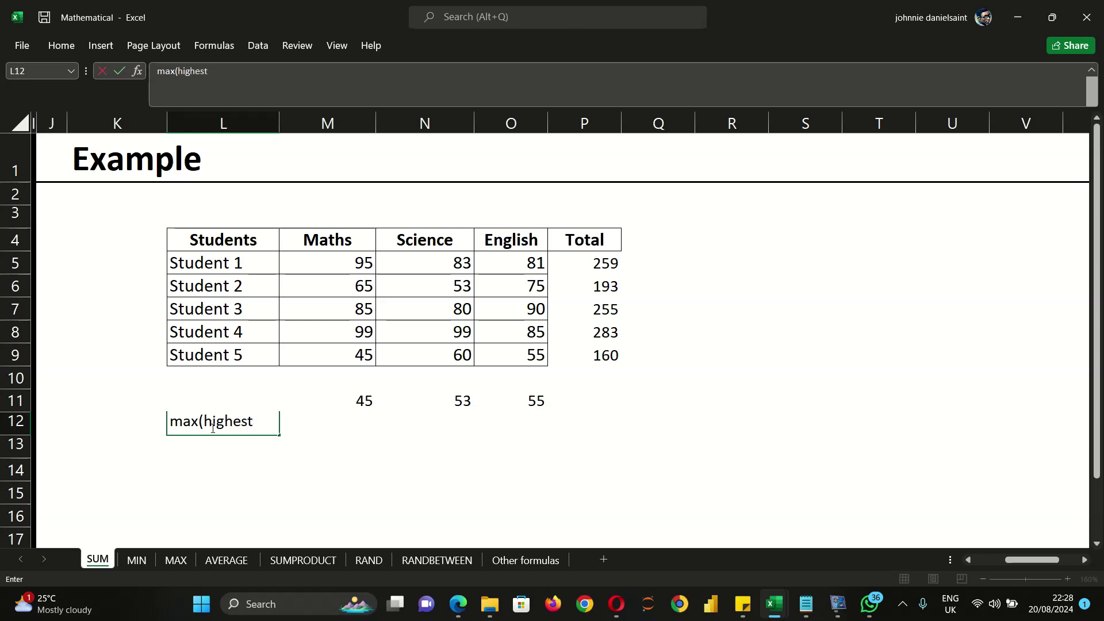
text( value)
key(Return)
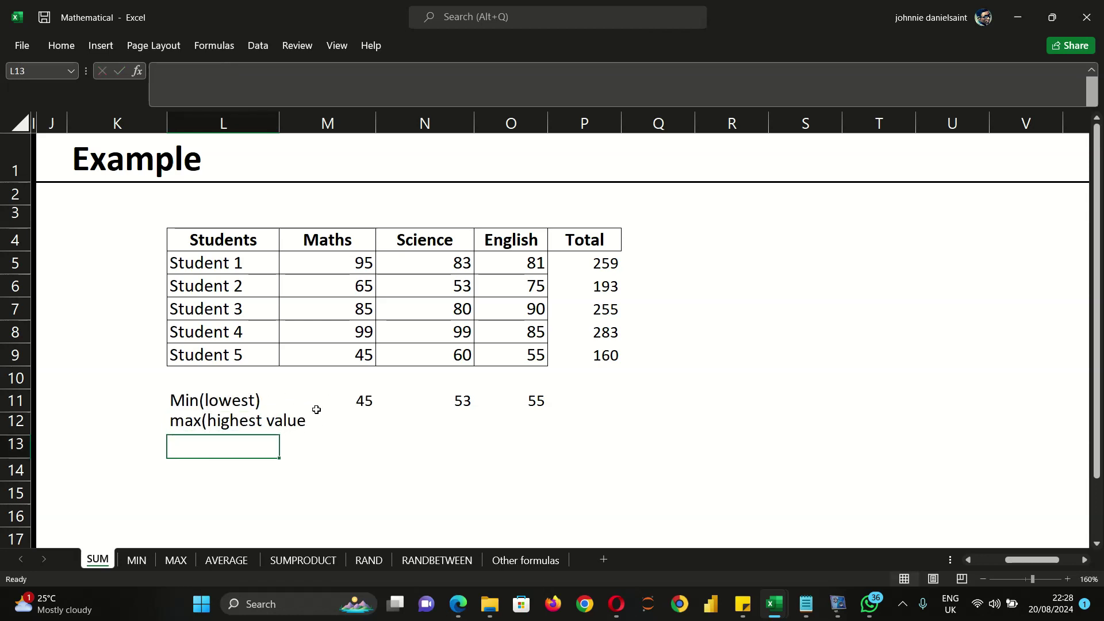
Change the label in L11 to "Min(lowest value)"
double_click(255, 401)
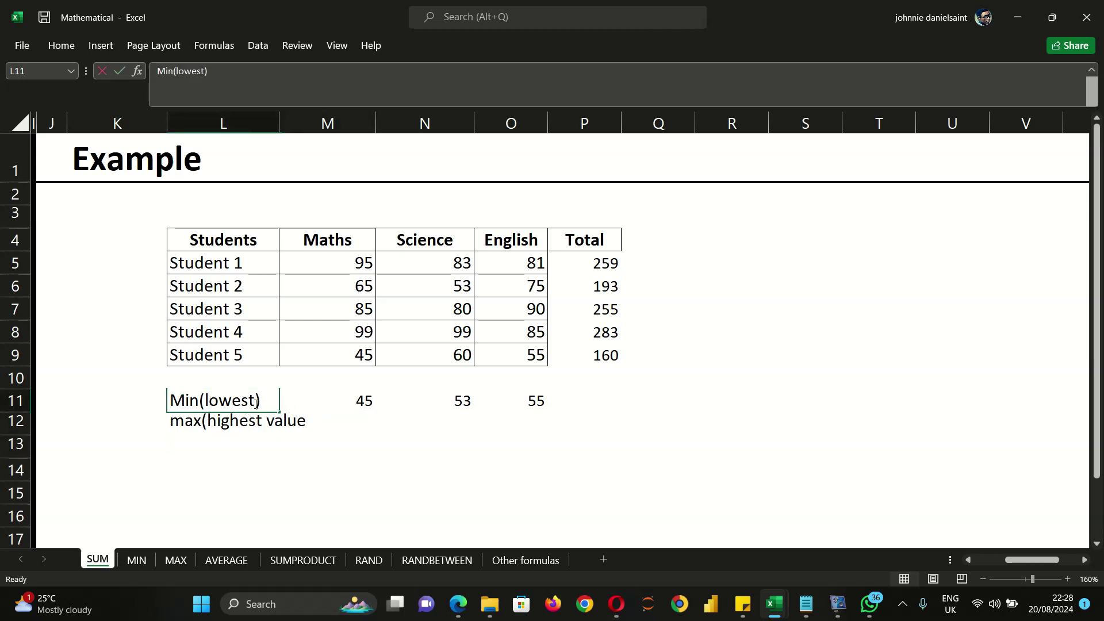
text(a)
key(BackSpace)
text(value)
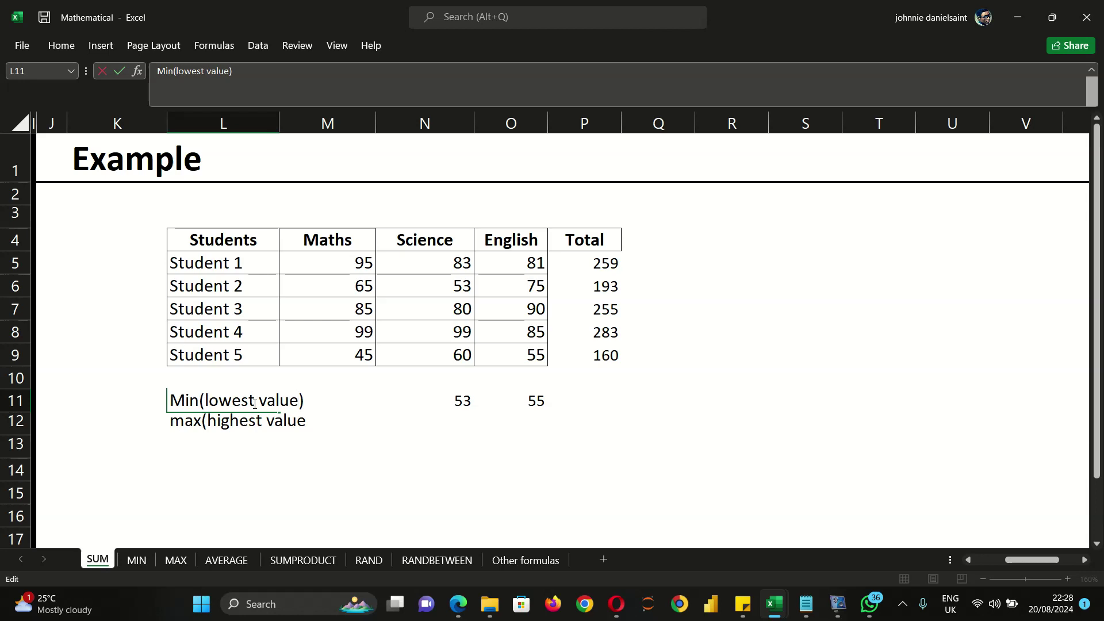
key(Return)
Widen column L so that both the minimum and maximum labels fit
click(299, 428)
drag(280, 127, 307, 167)
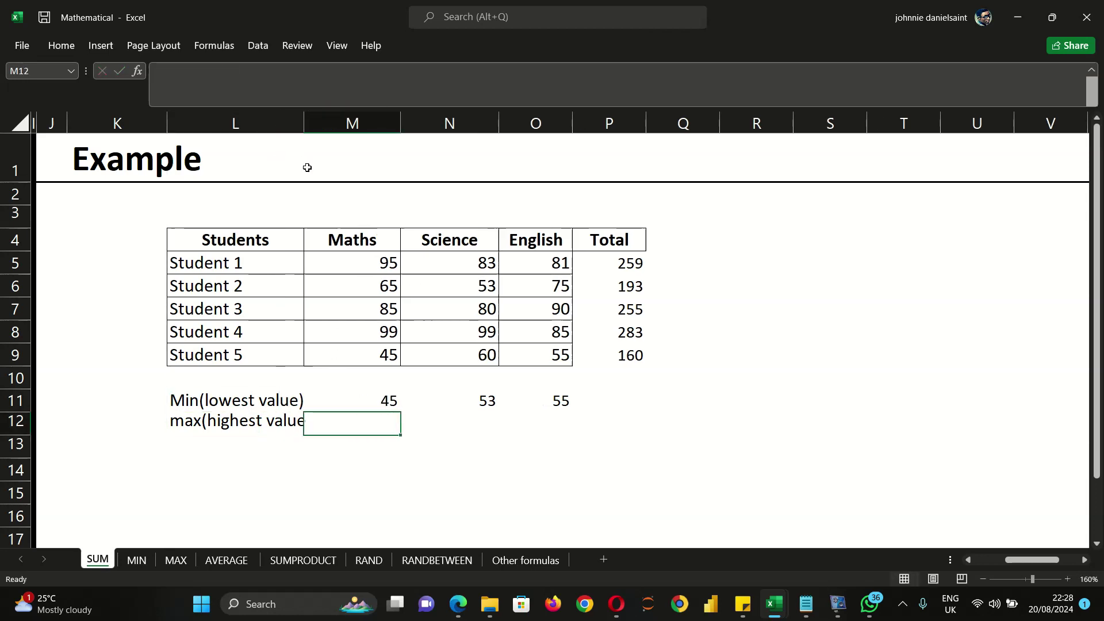
click(354, 474)
drag(303, 123, 322, 158)
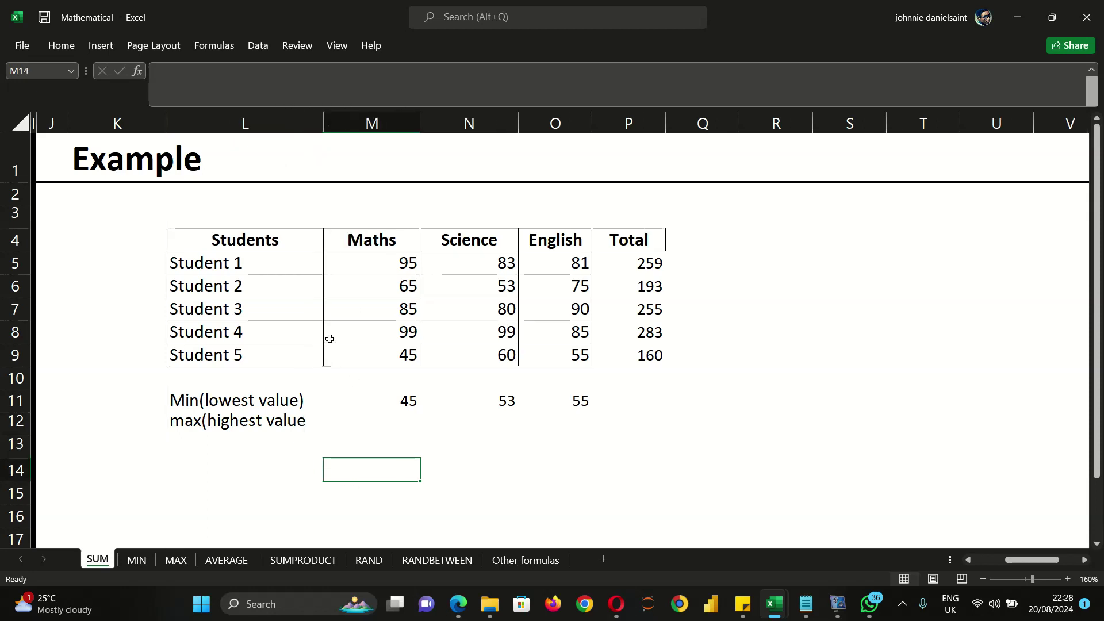
Add the missing closing bracket to the L12 label so it reads "max(highest value)"
double_click(299, 426)
text())
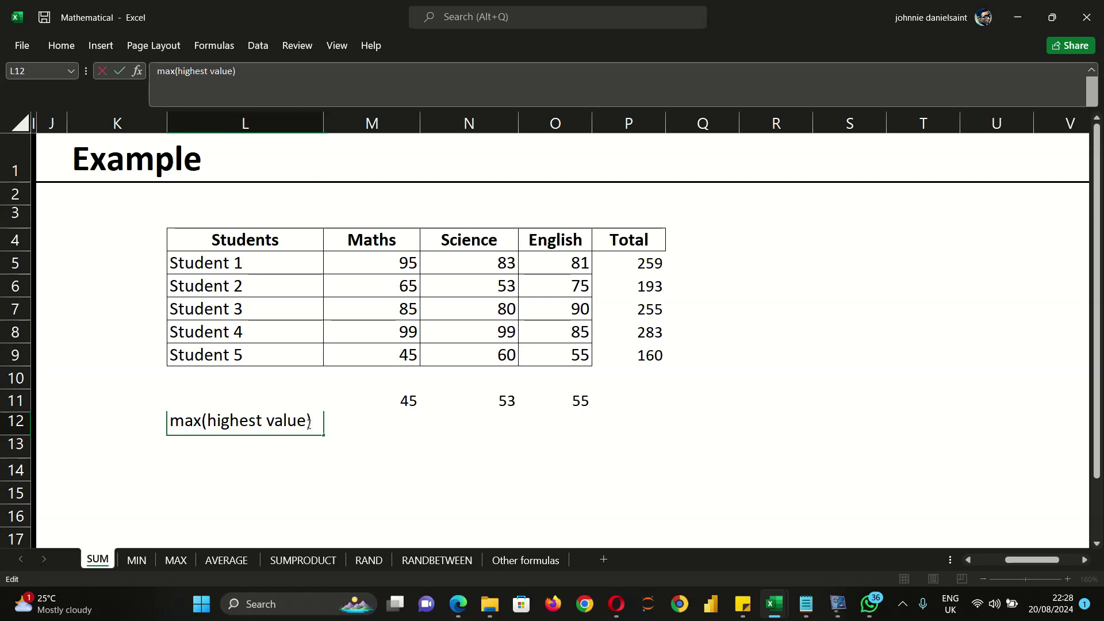
key(Return)
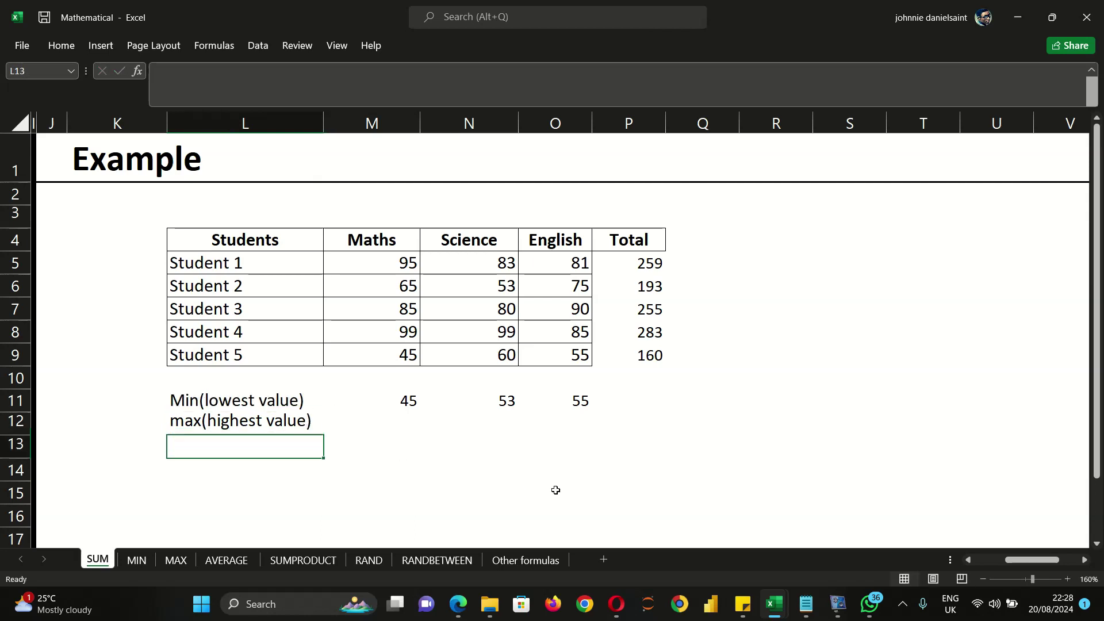
Find the highest Maths mark in M12 with the formula =MAX(M5:M9)
click(354, 420)
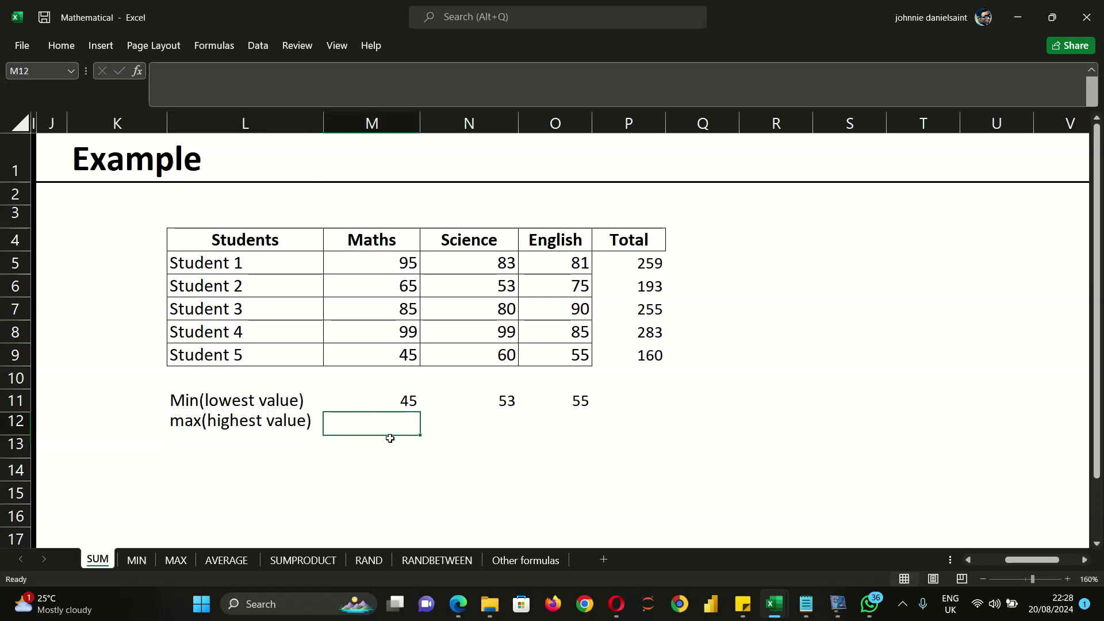
text(Max)
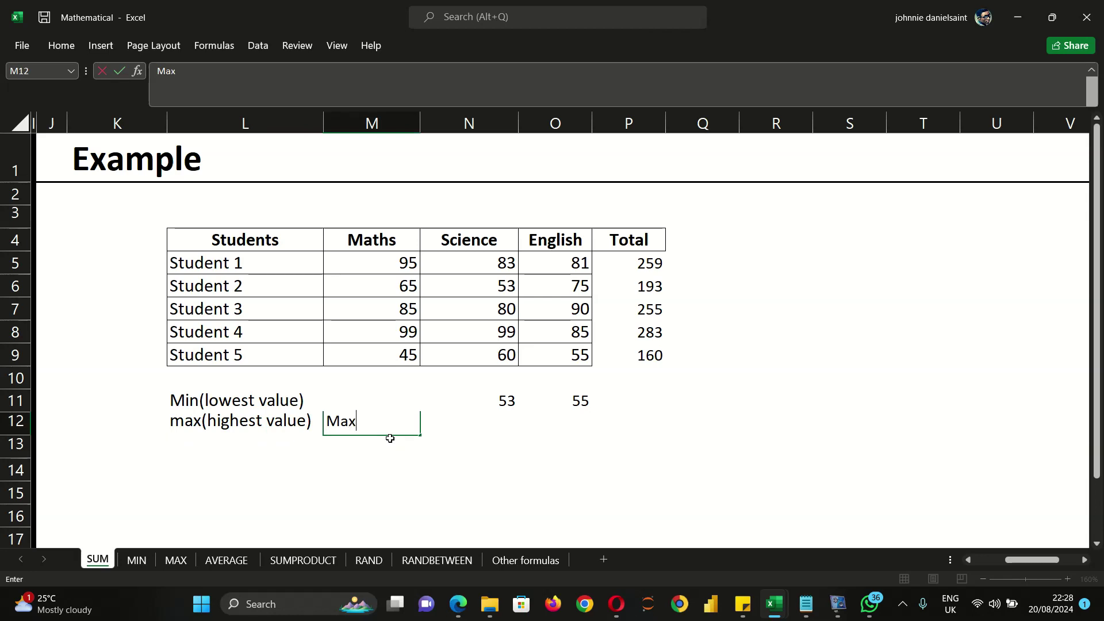
key(BackSpace)
key(BackSpace)
text(=max)
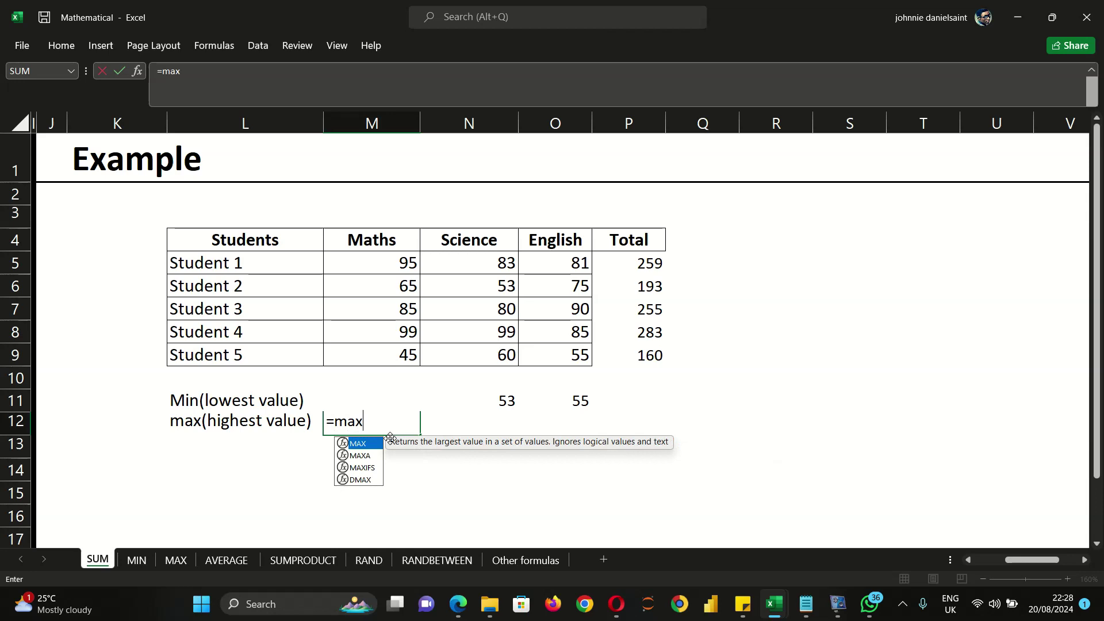
double_click(361, 447)
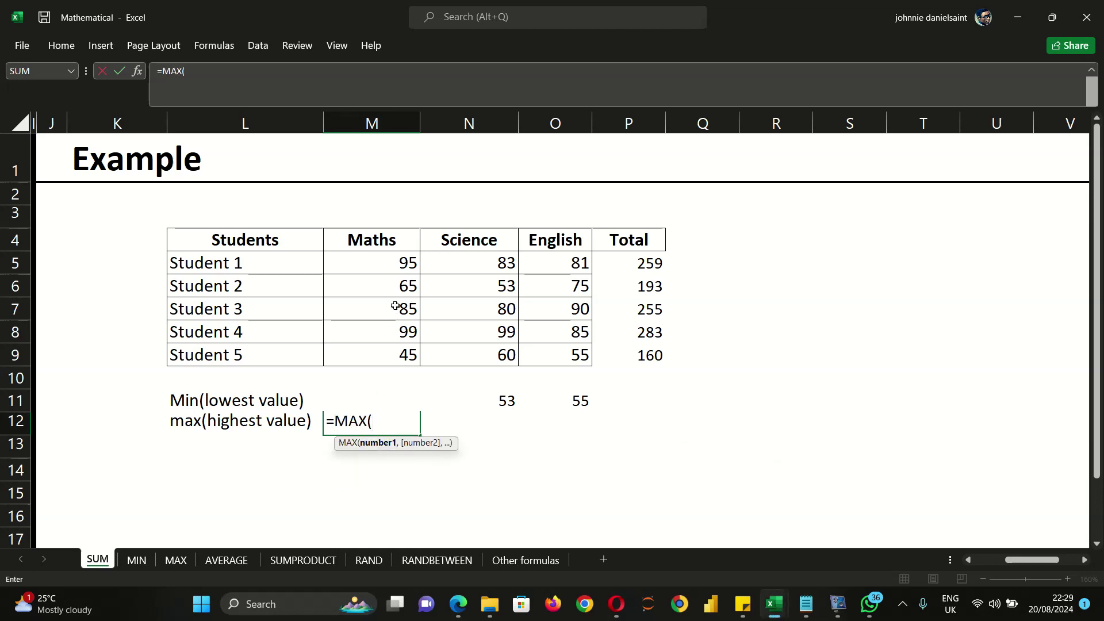
drag(393, 263, 395, 353)
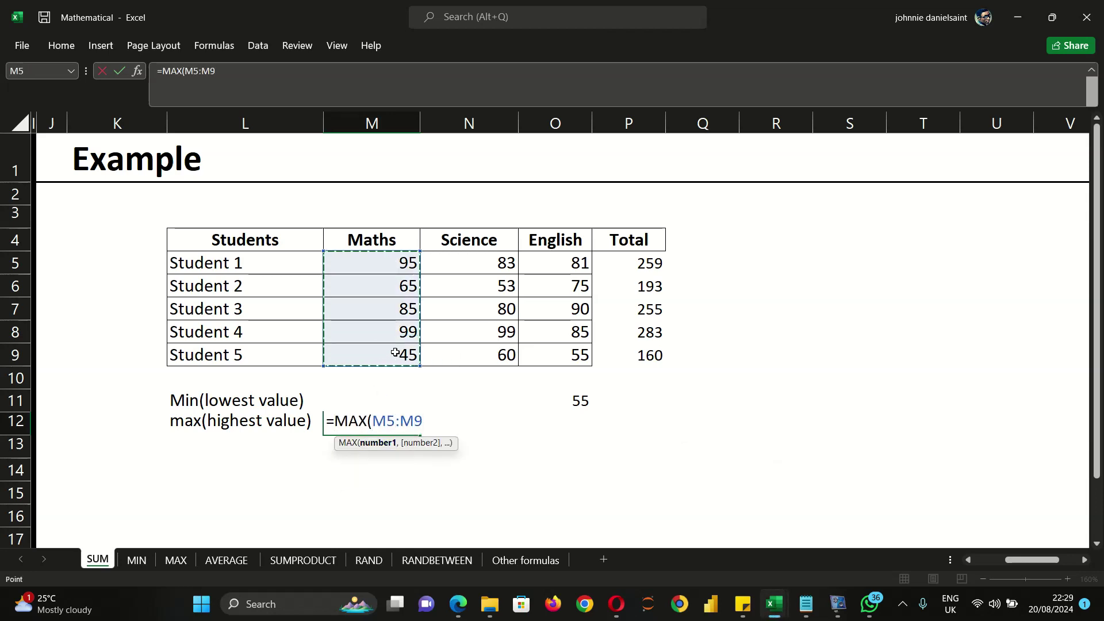
key(Return)
Fill the MAX formula from M12 across to the Science and English columns
click(404, 421)
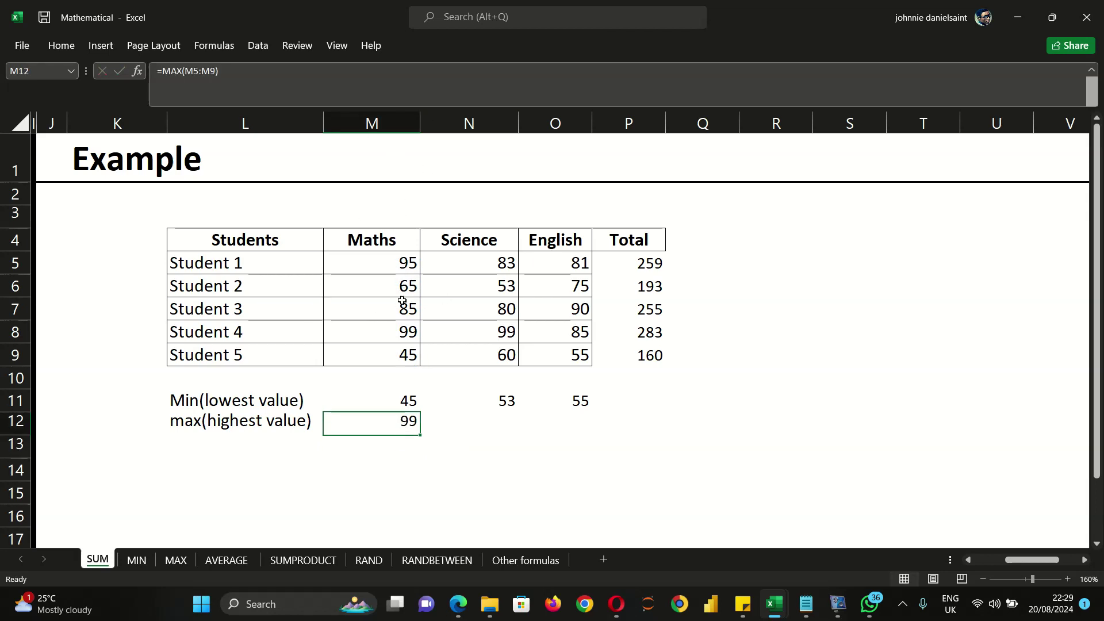
drag(420, 436, 609, 434)
click(664, 431)
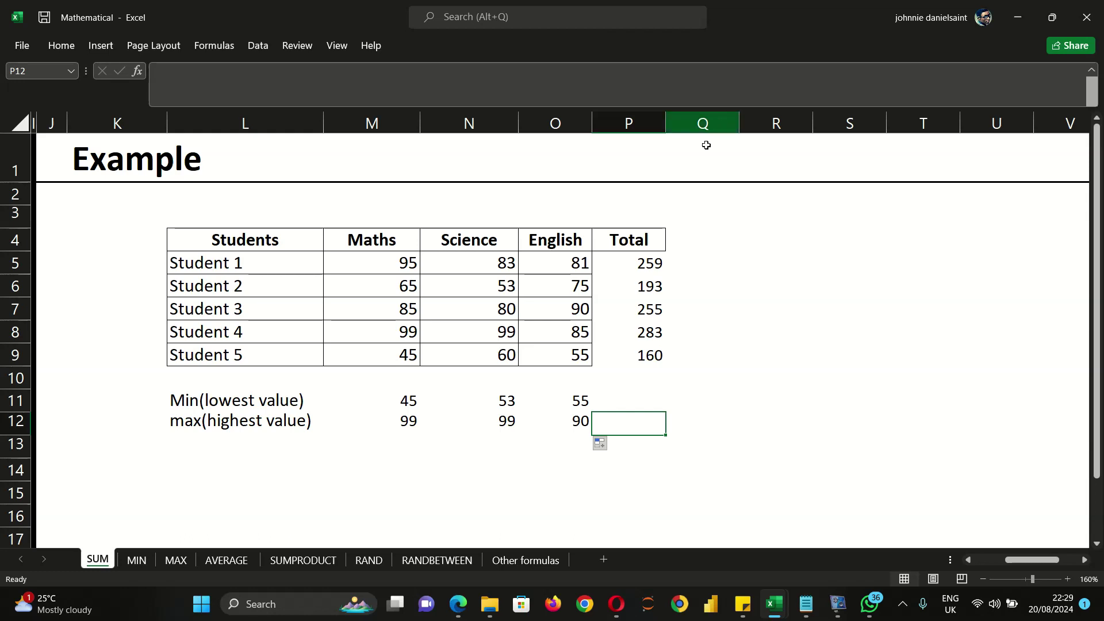
Add the column heading "Average" in Q4, beside the Total heading
click(707, 242)
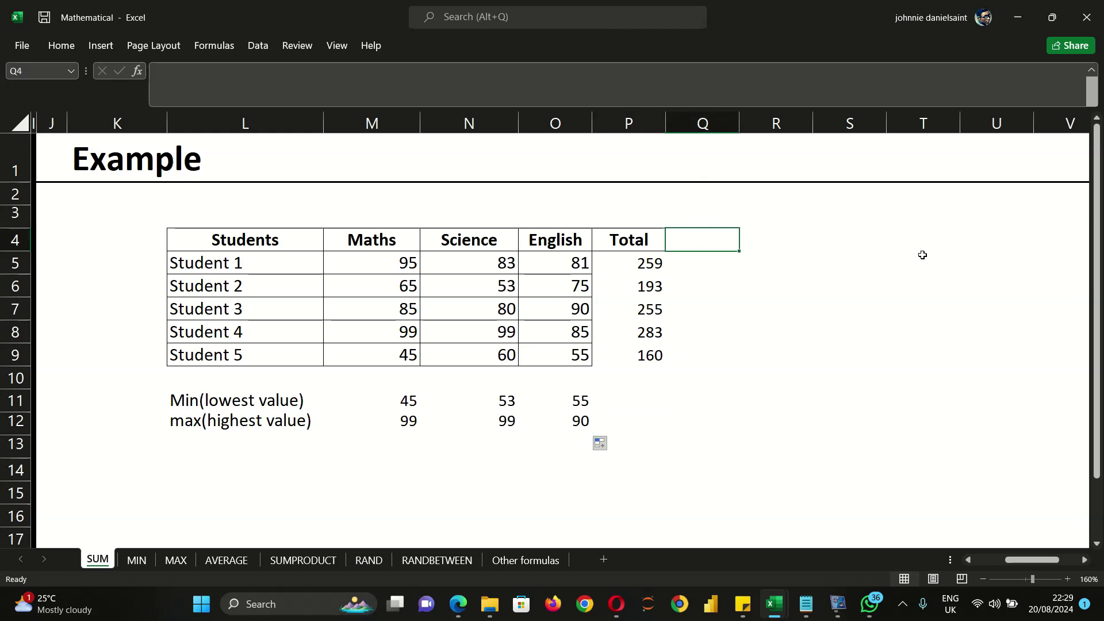
text(Averag)
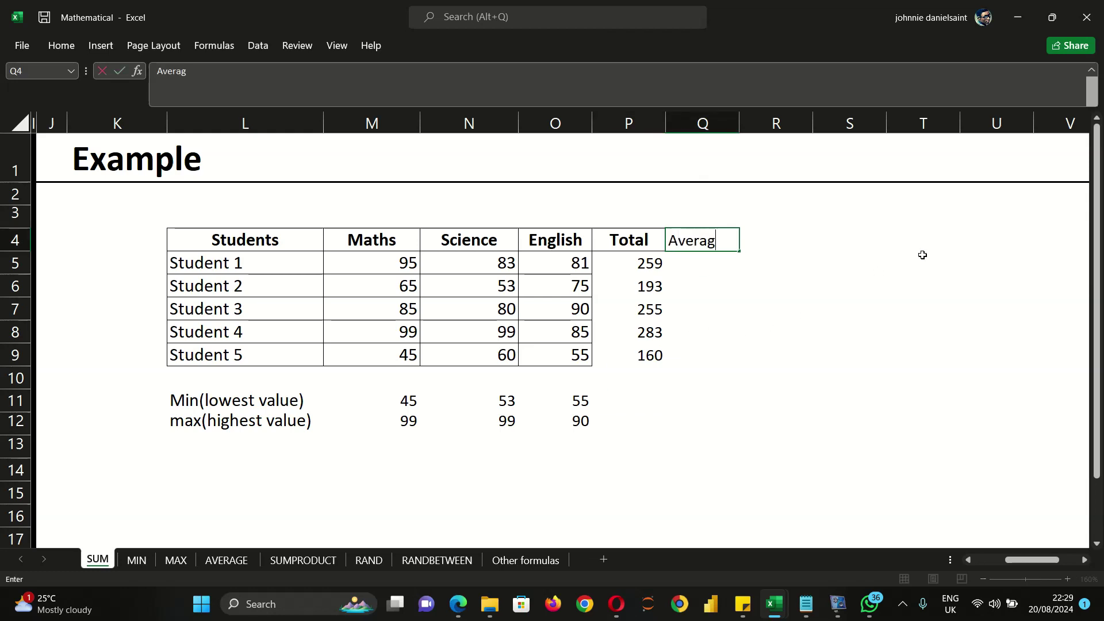
text(e)
key(Return)
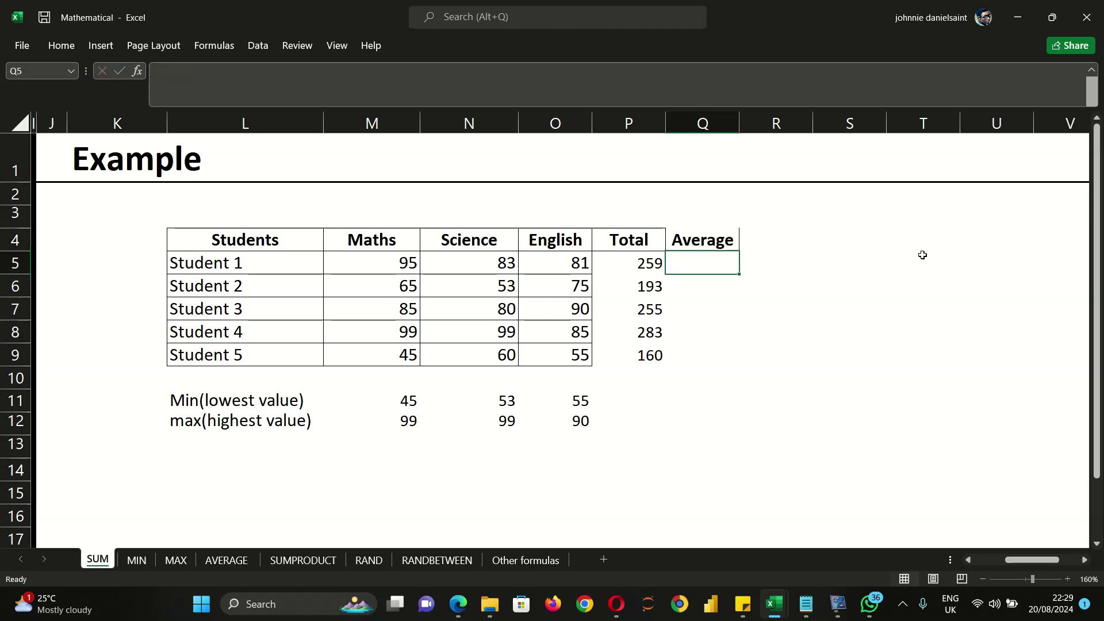
click(820, 405)
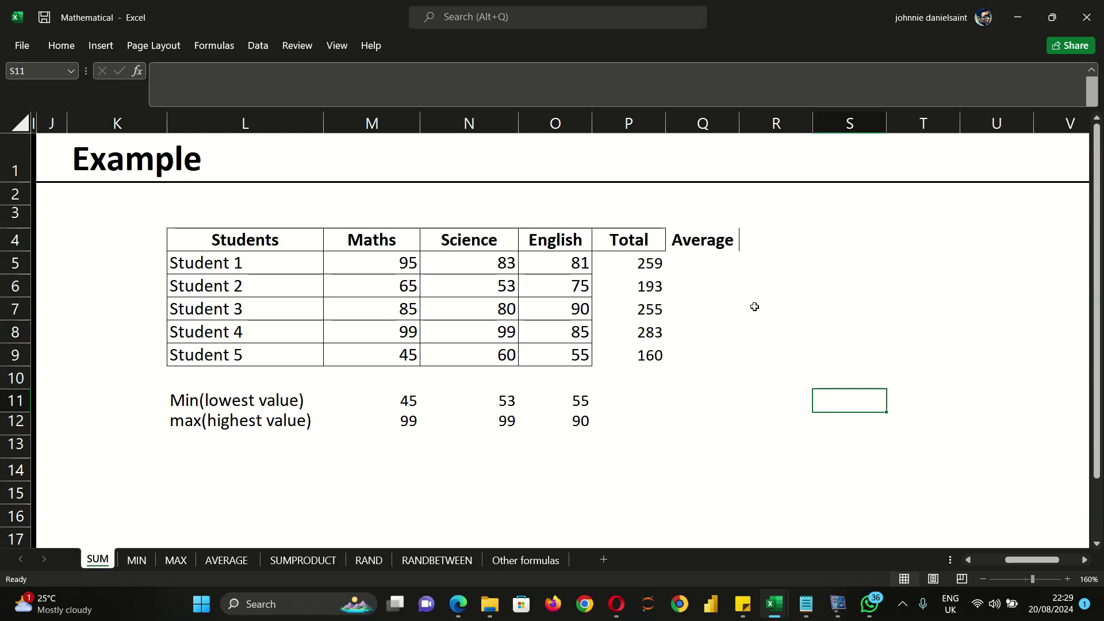
Calculate Student 1's average mark in Q5 with the formula =AVERAGE(M5:O5)
click(708, 264)
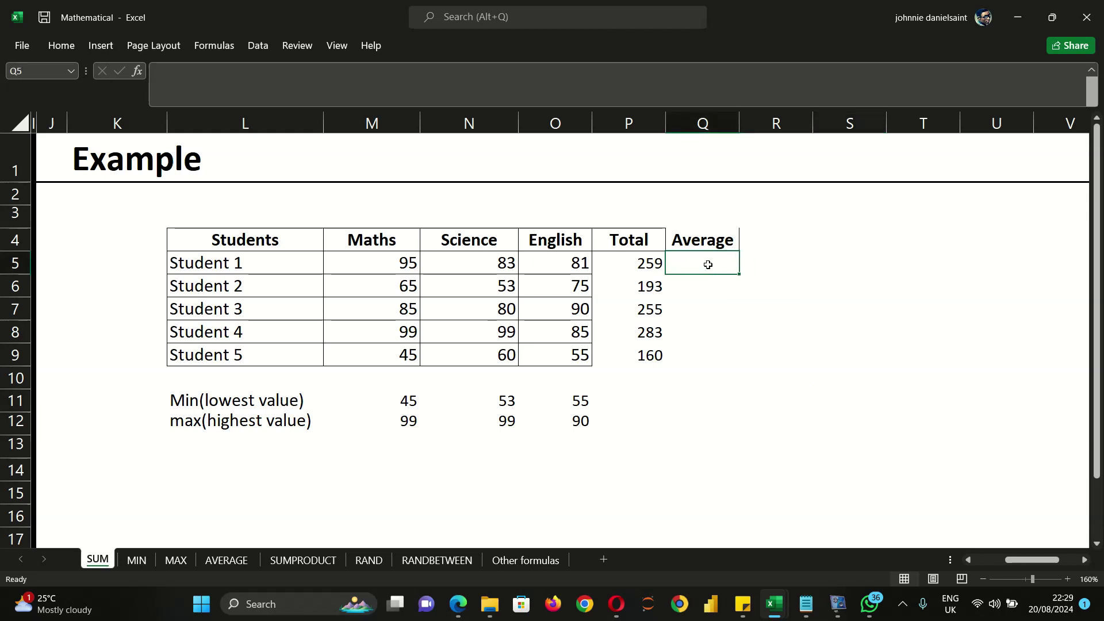
text(=)
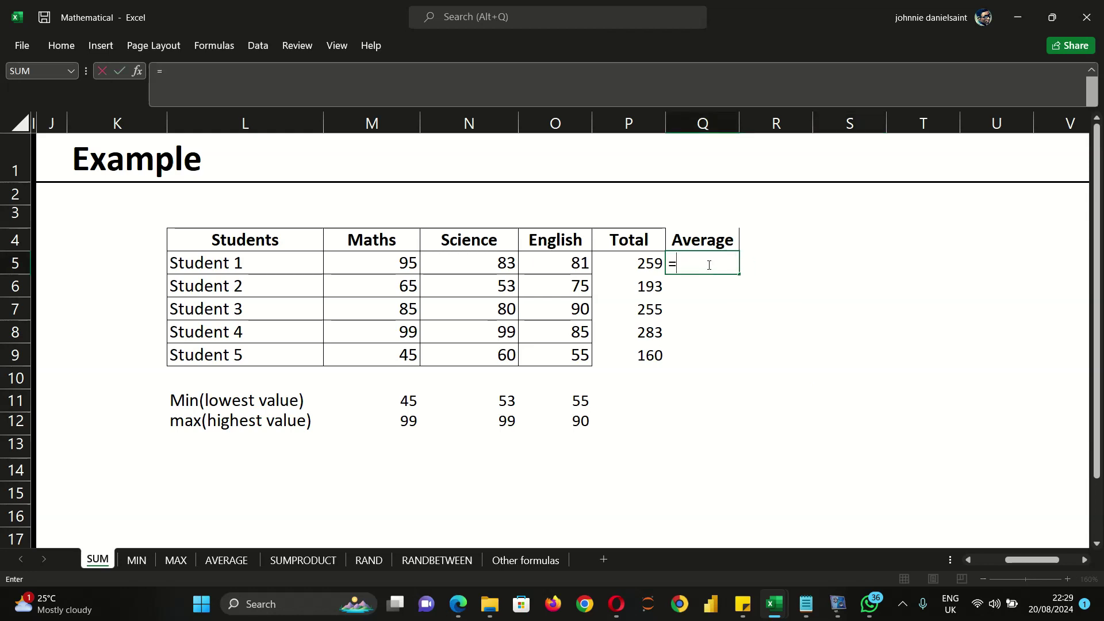
text(av)
key(BackSpace)
text(aver)
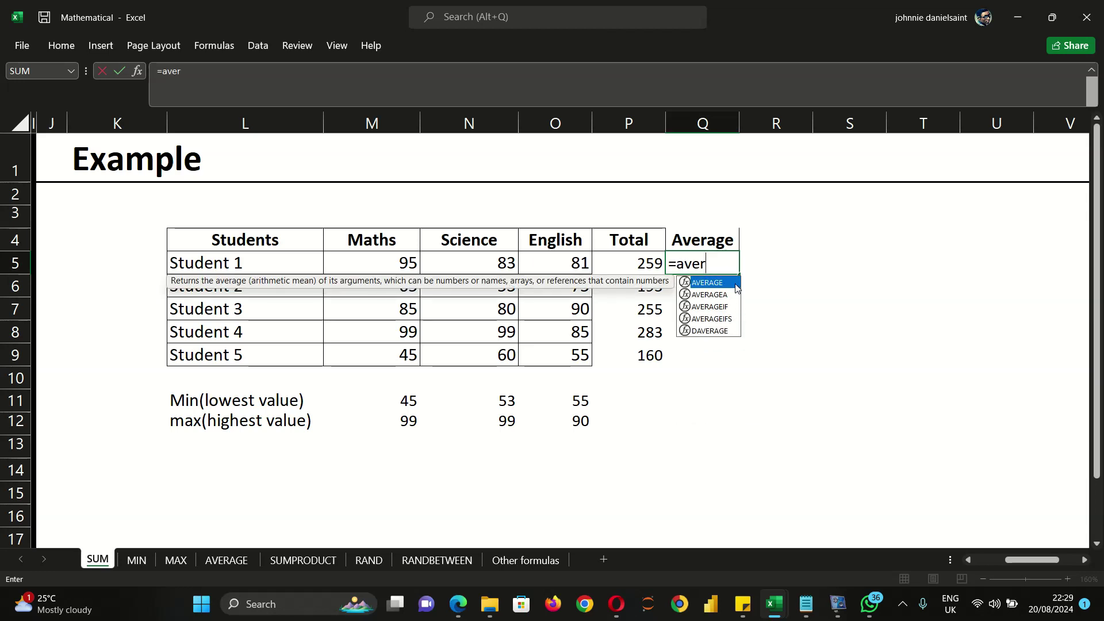
double_click(730, 283)
drag(364, 262, 587, 263)
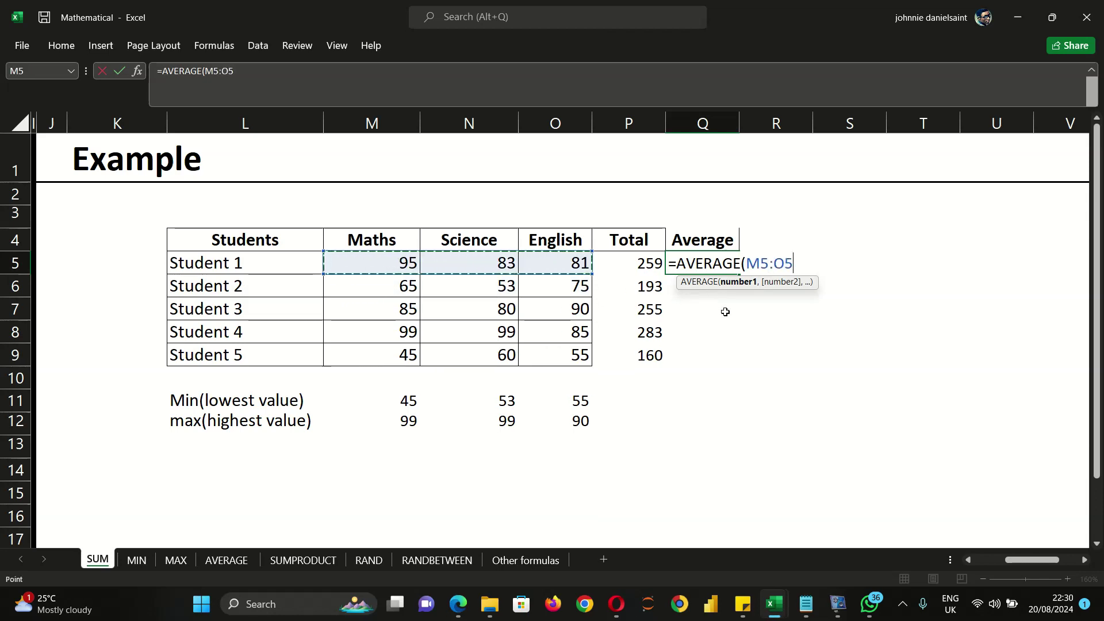
key(Return)
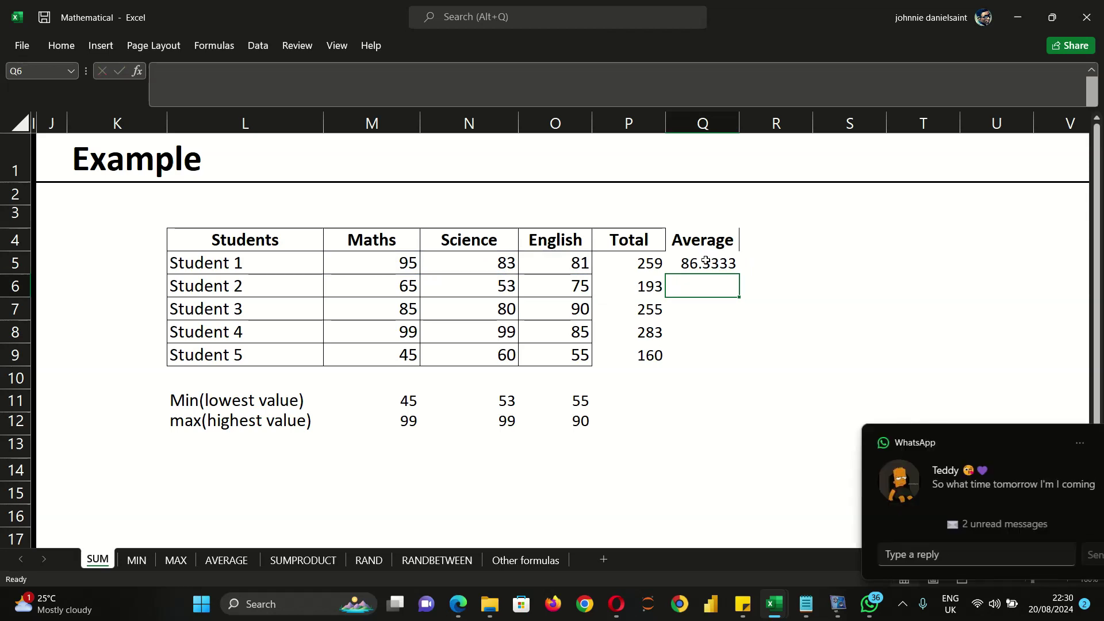
Fill the AVERAGE formula from Q5 down to Q9 for the remaining students
click(708, 263)
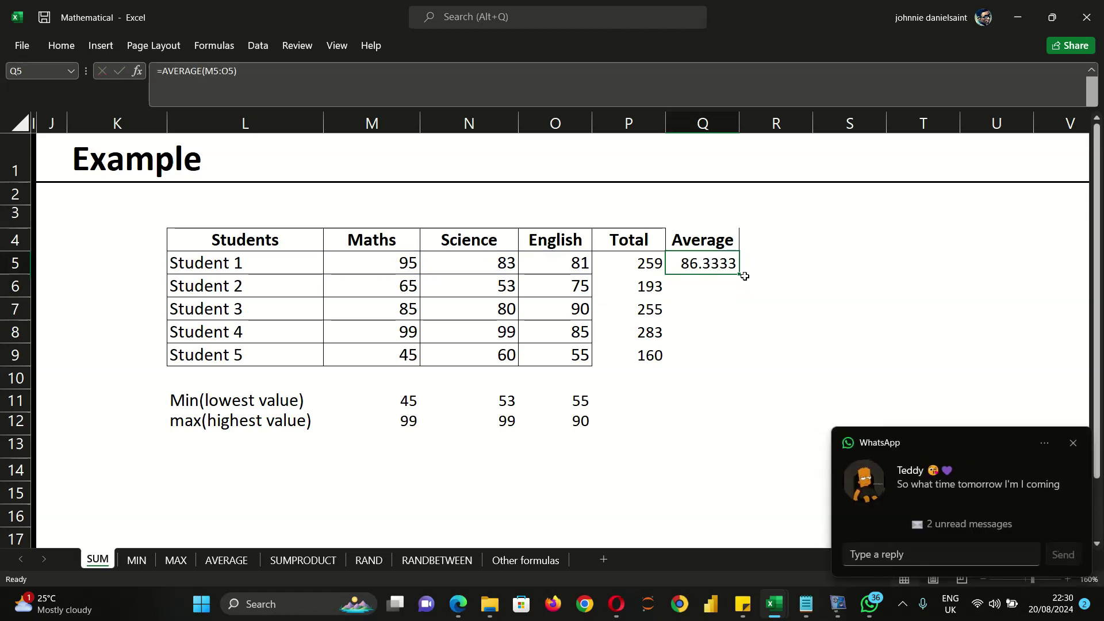
drag(738, 276, 751, 363)
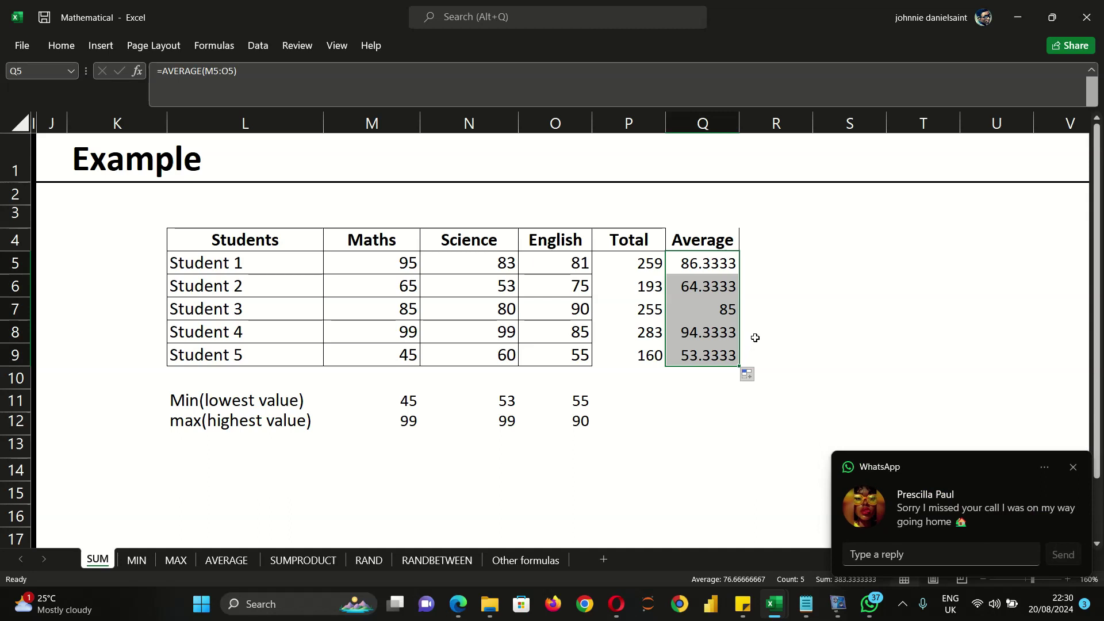
click(631, 401)
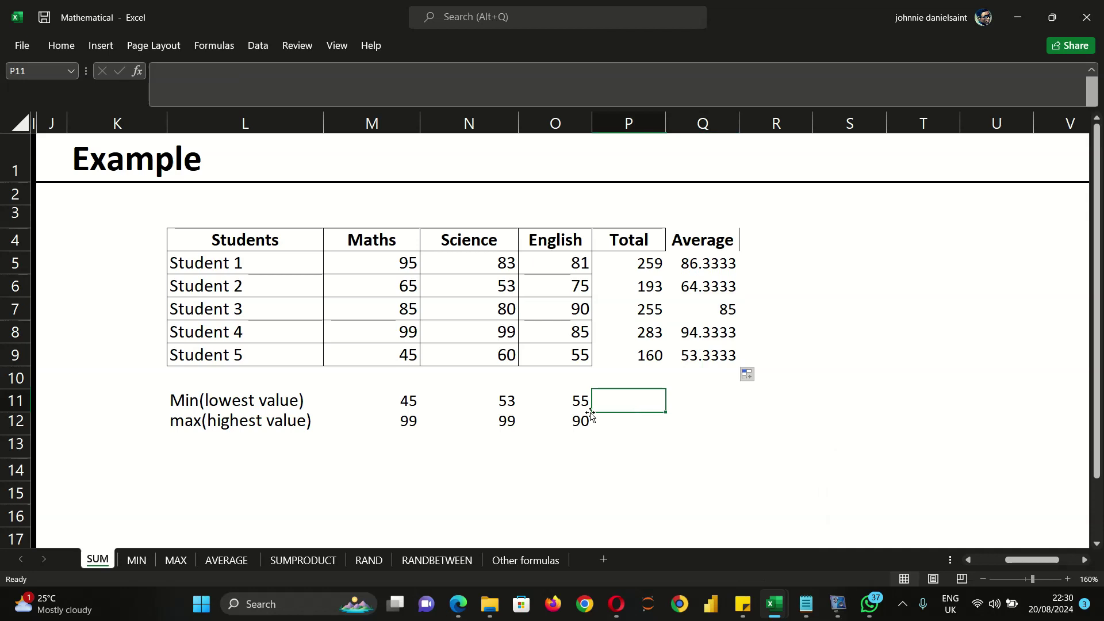
Add the column heading "Rank" in R4, beside the Average heading
click(767, 237)
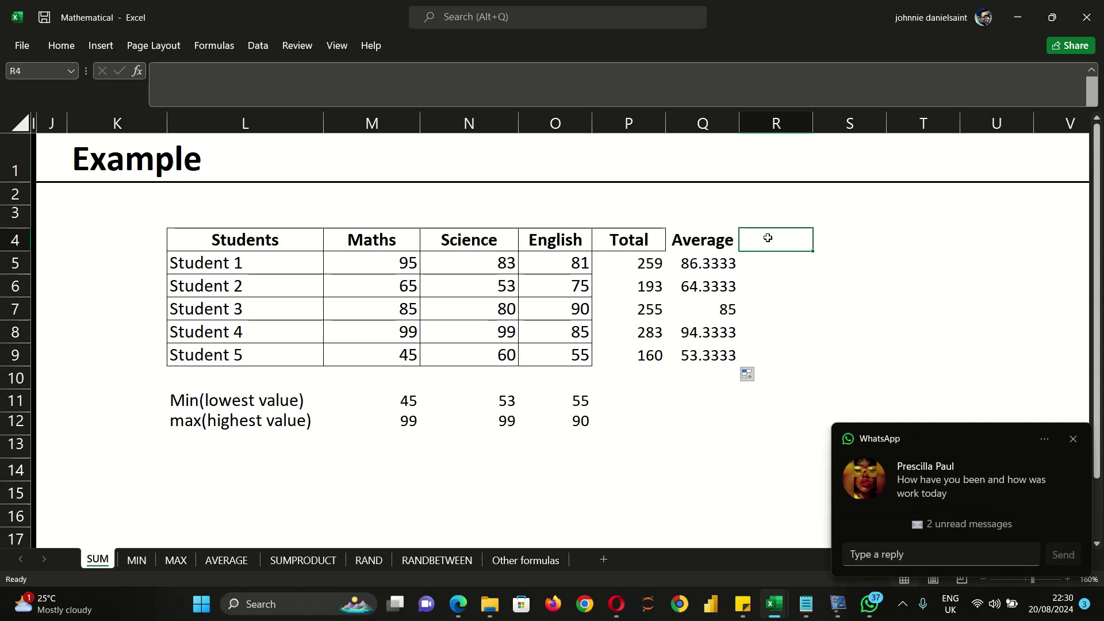
text(Rank)
click(791, 442)
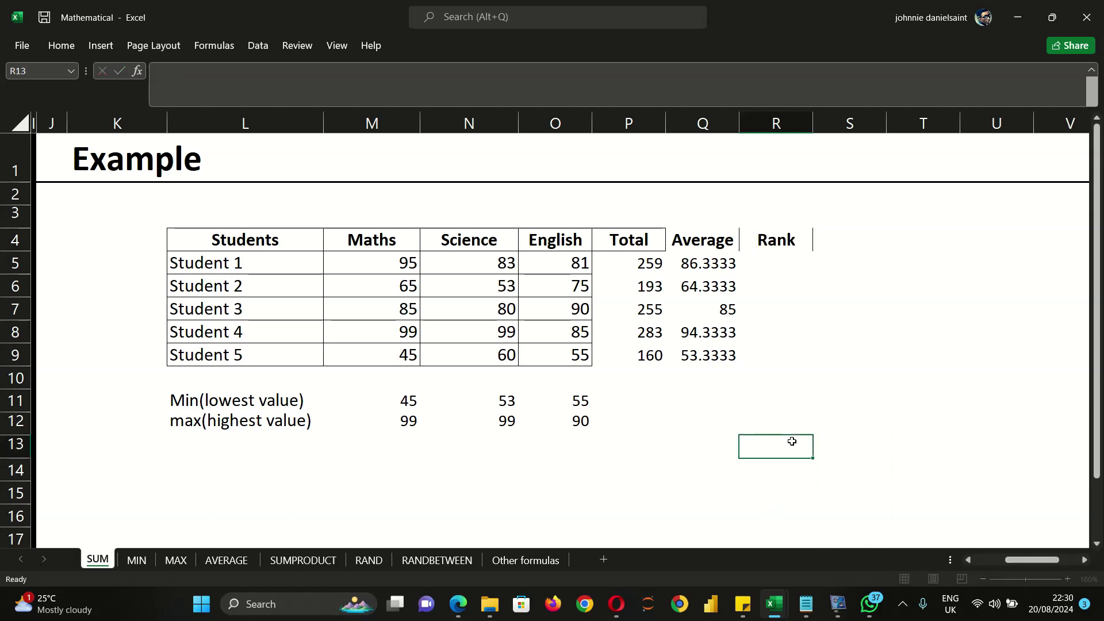
Rank Student 1's average in R5 in descending order with the formula =RANK(Q5,Q5:Q9,0)
click(769, 275)
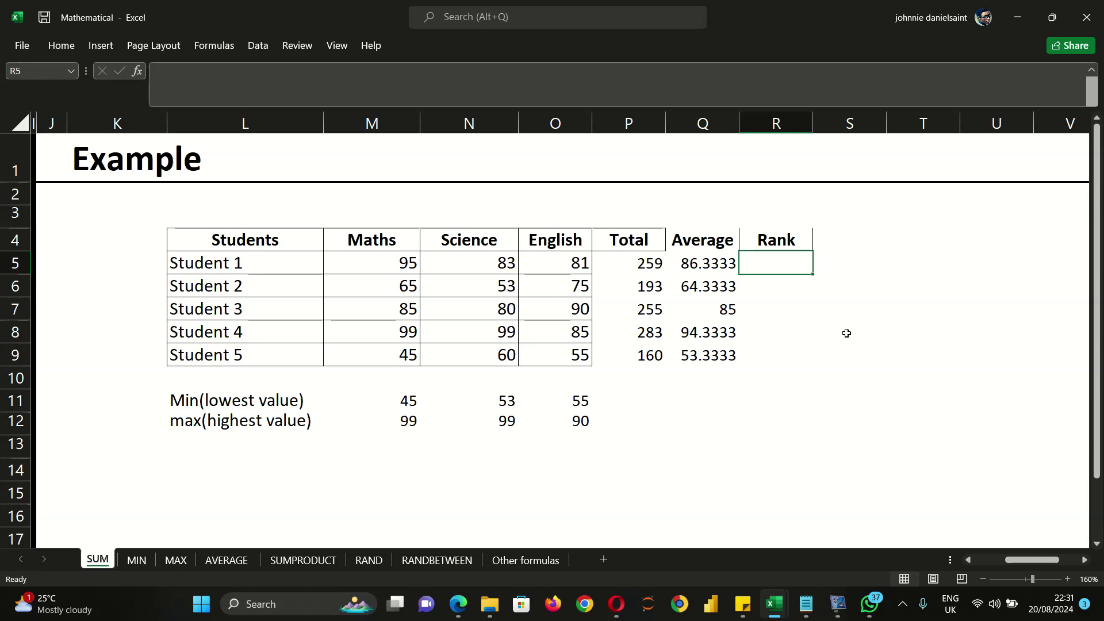
text(=rank)
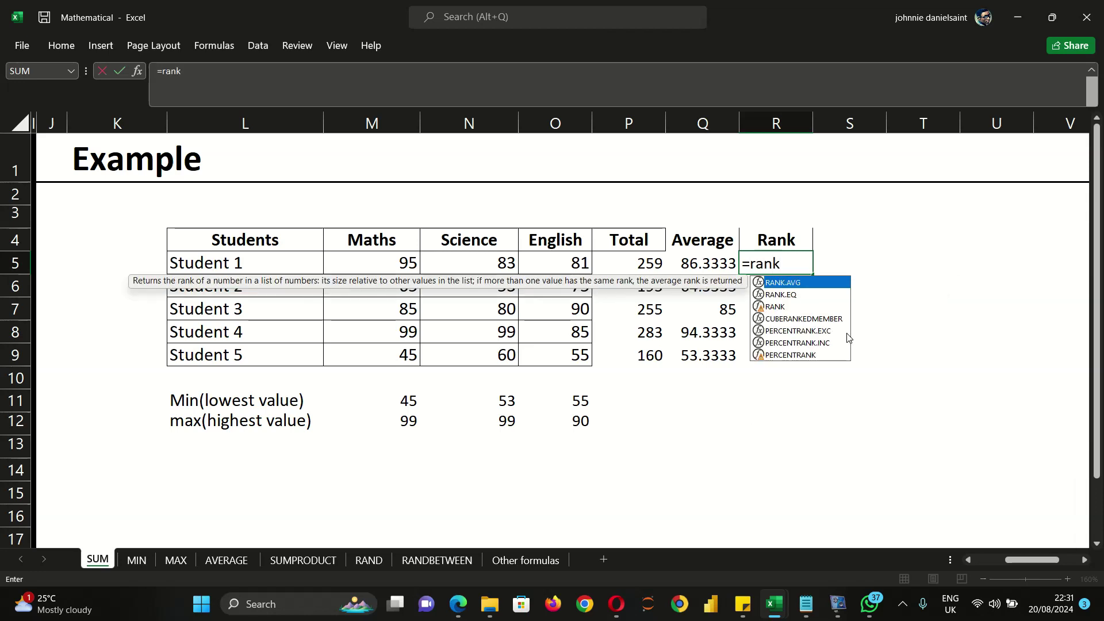
double_click(783, 306)
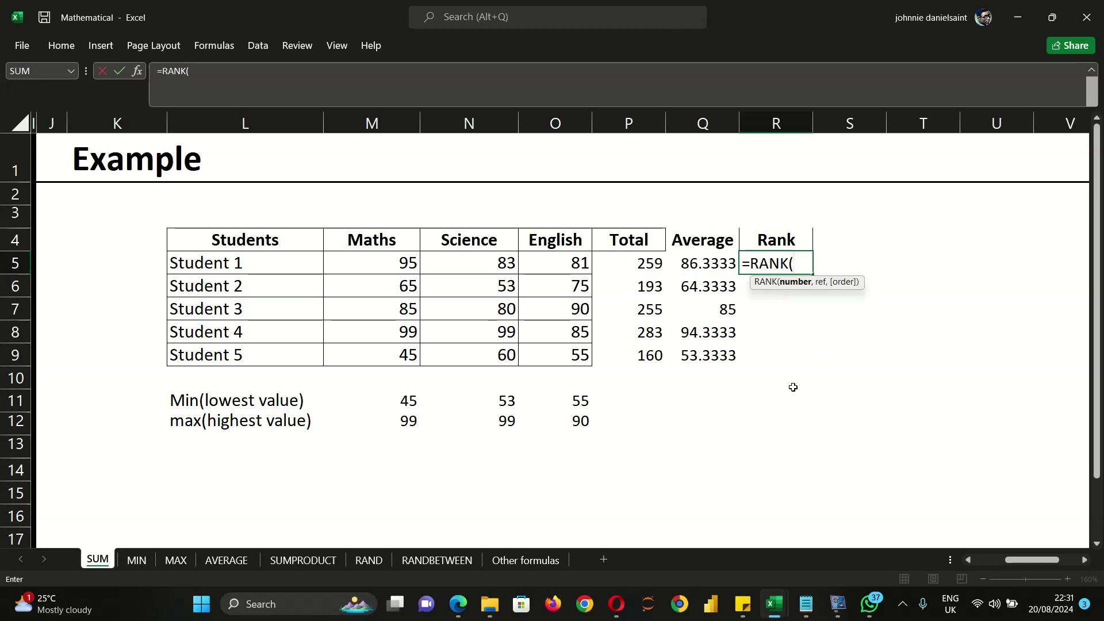
click(718, 268)
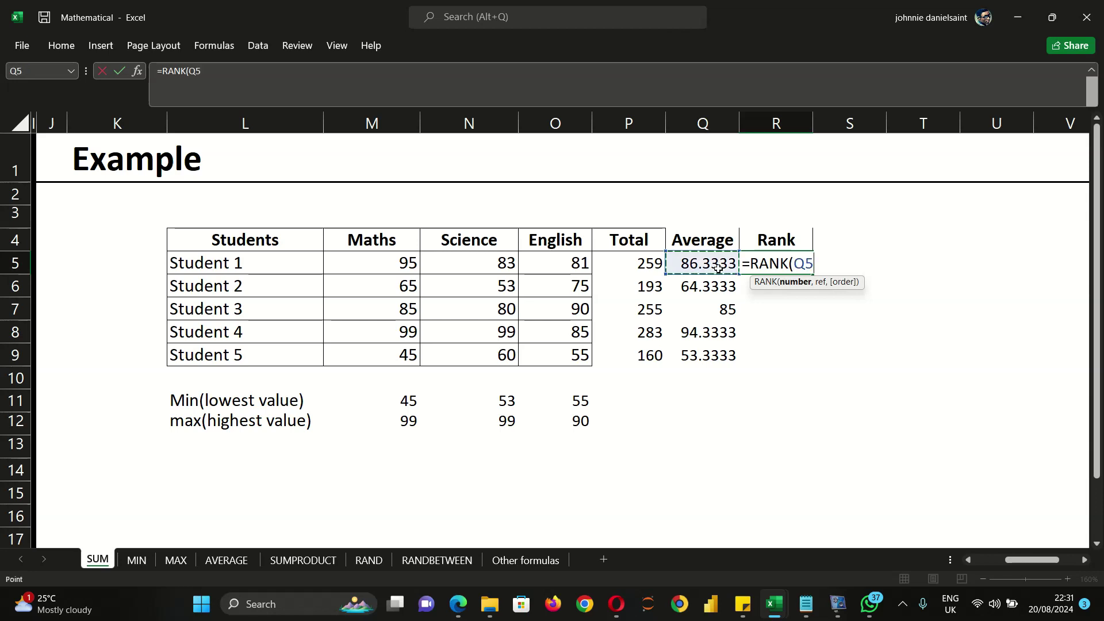
text(,)
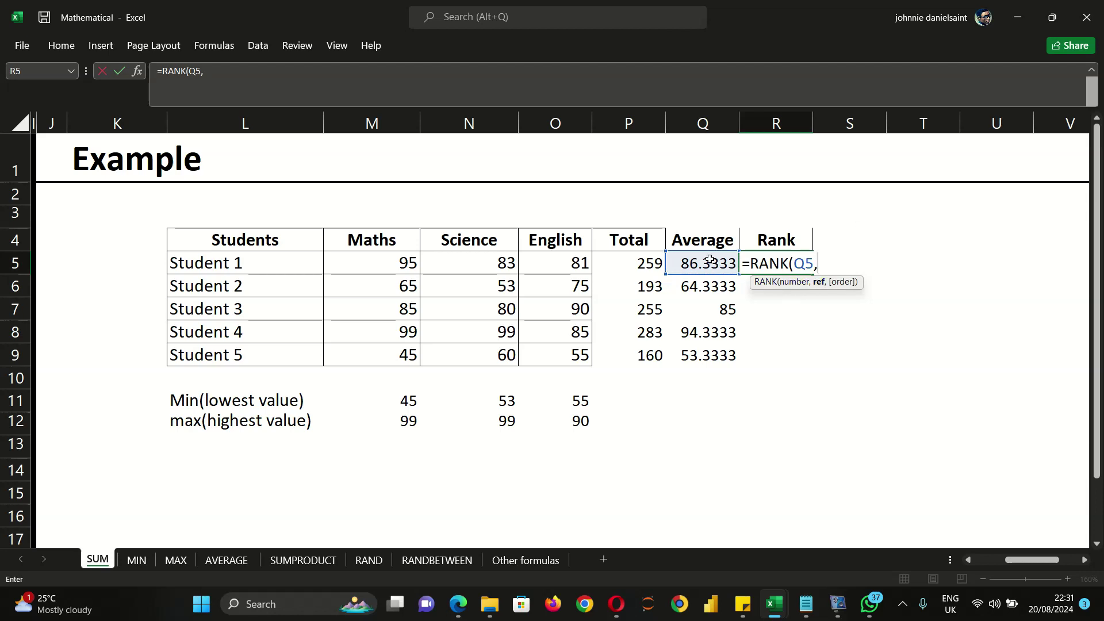
drag(703, 260, 702, 354)
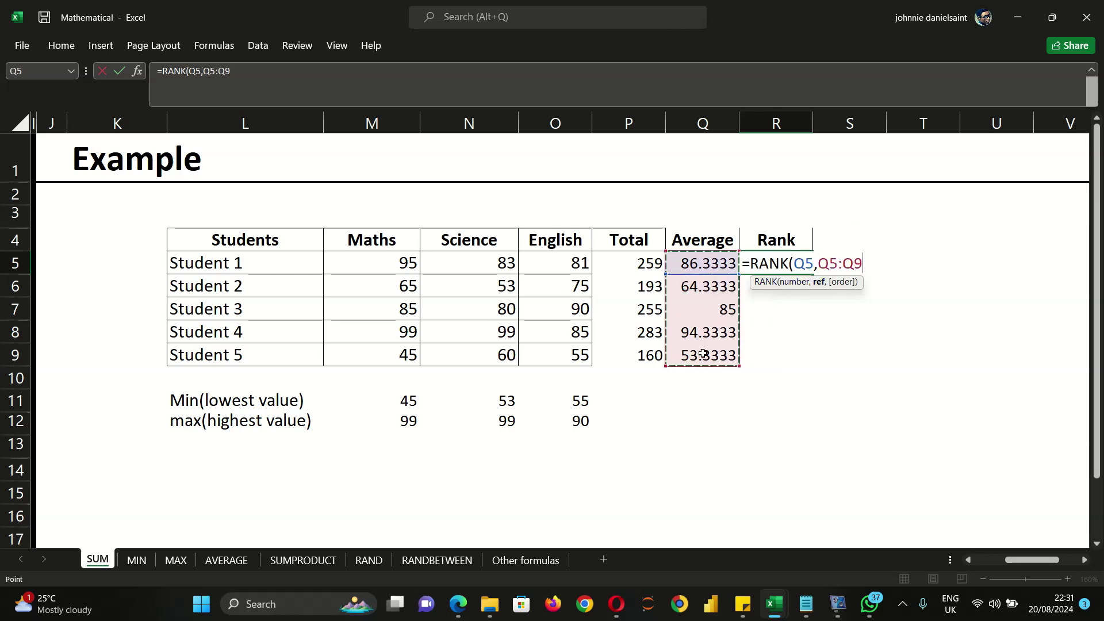
text(,)
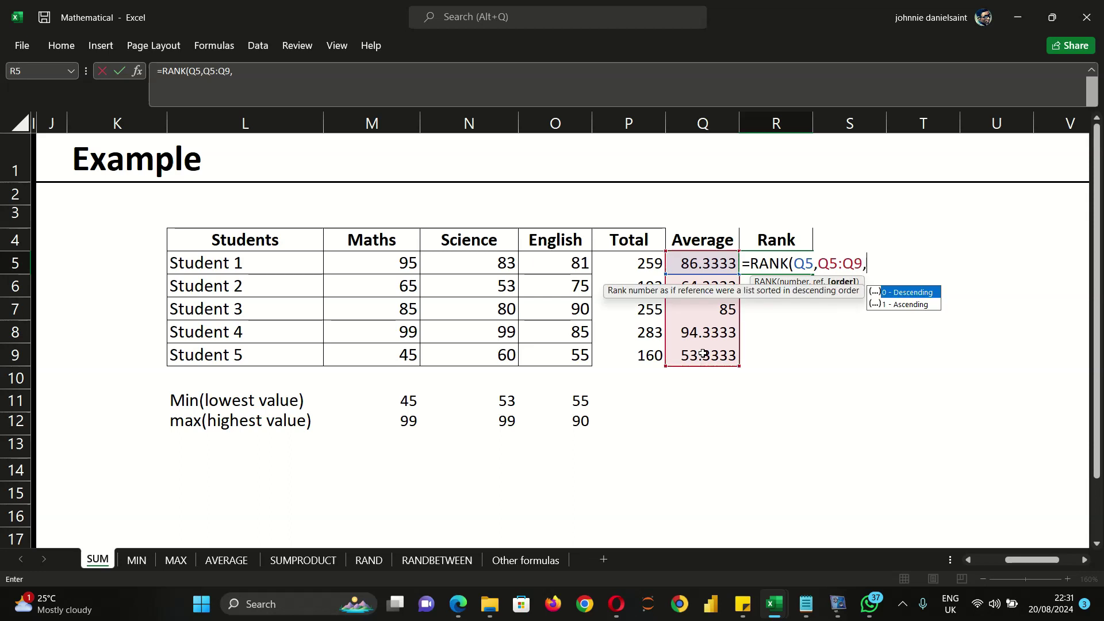
double_click(913, 293)
key(Return)
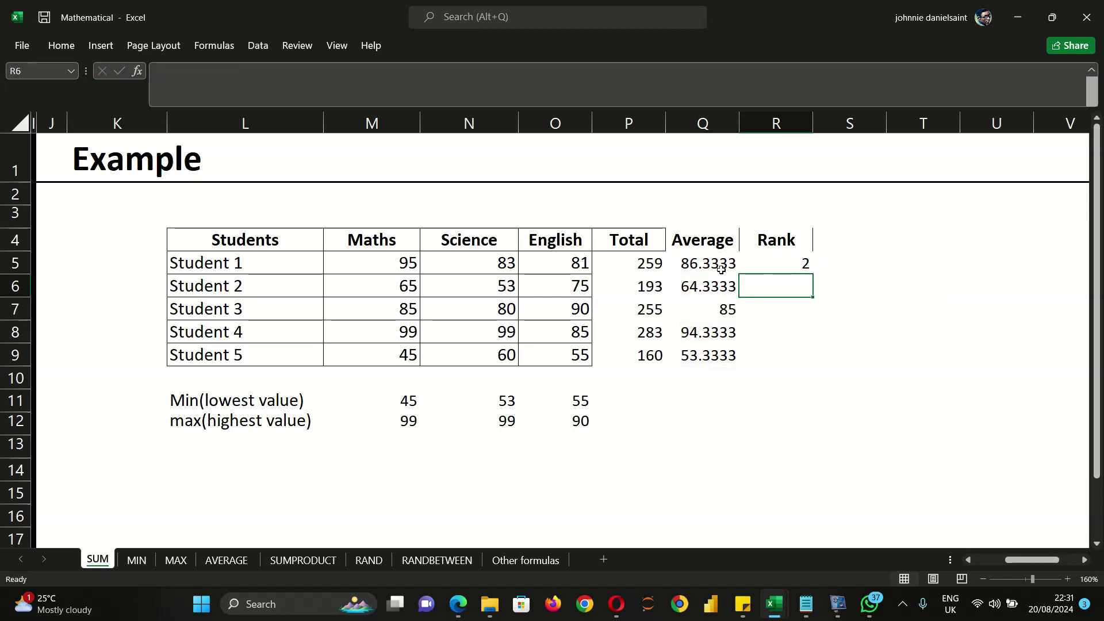
Make the reference range in R5's RANK formula absolute so it reads =RANK(Q5,$Q$5:$Q$9,0)
click(702, 267)
click(793, 262)
double_click(796, 259)
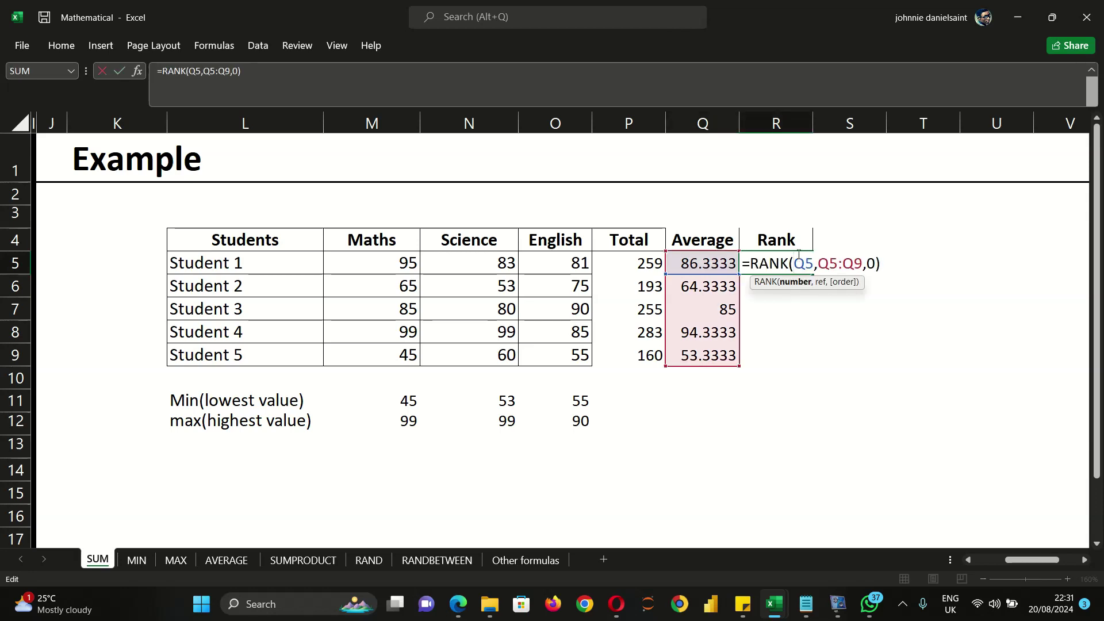
click(819, 286)
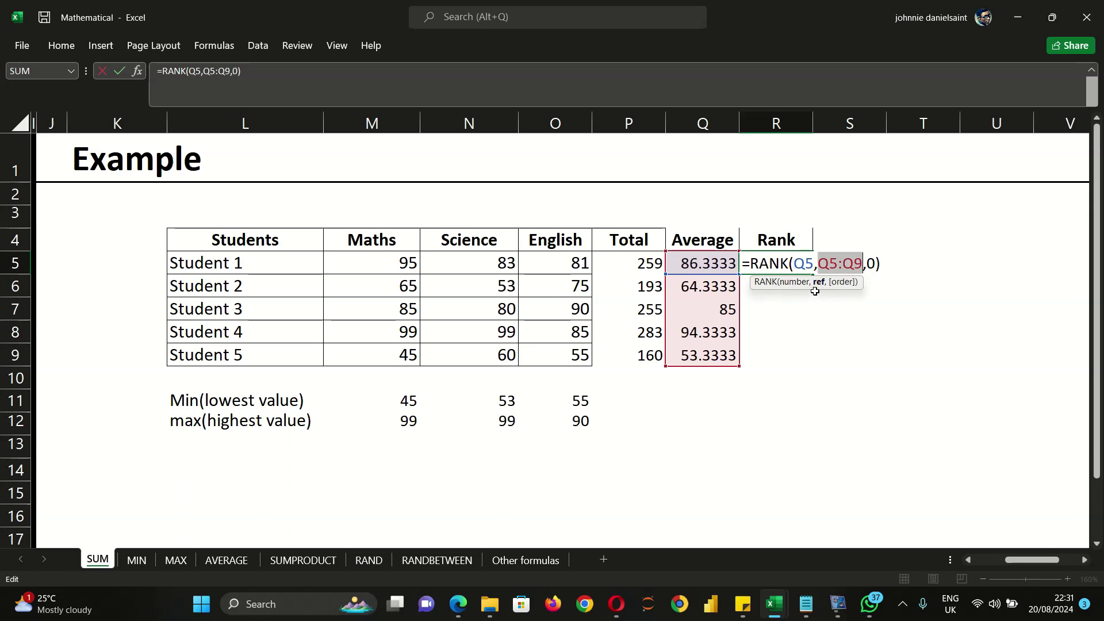
key(XF86MonBrightnessUp)
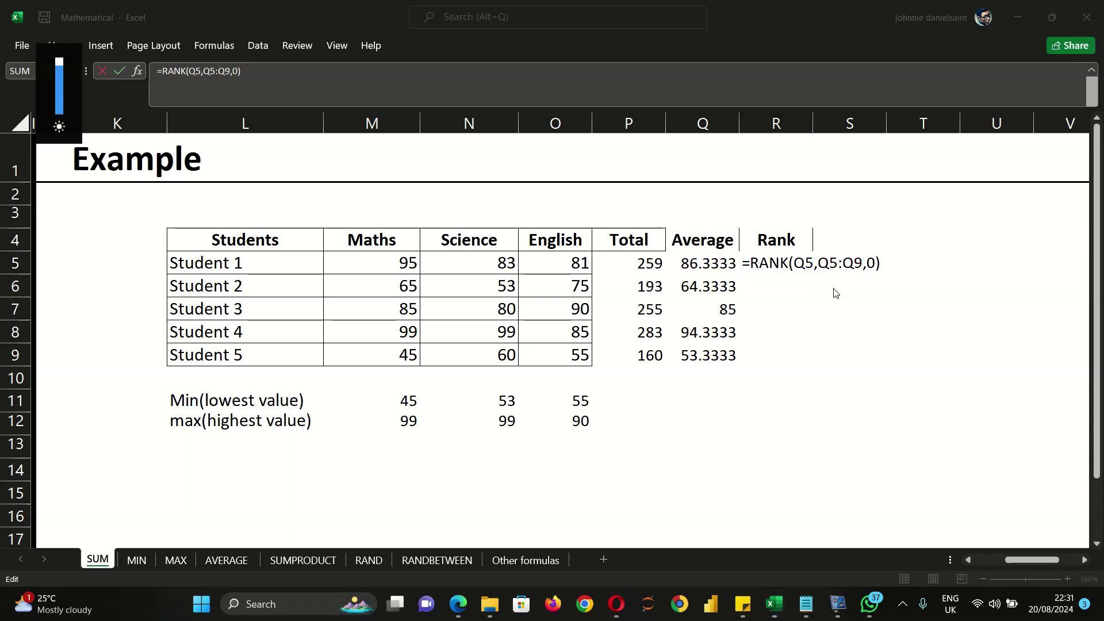
click(831, 289)
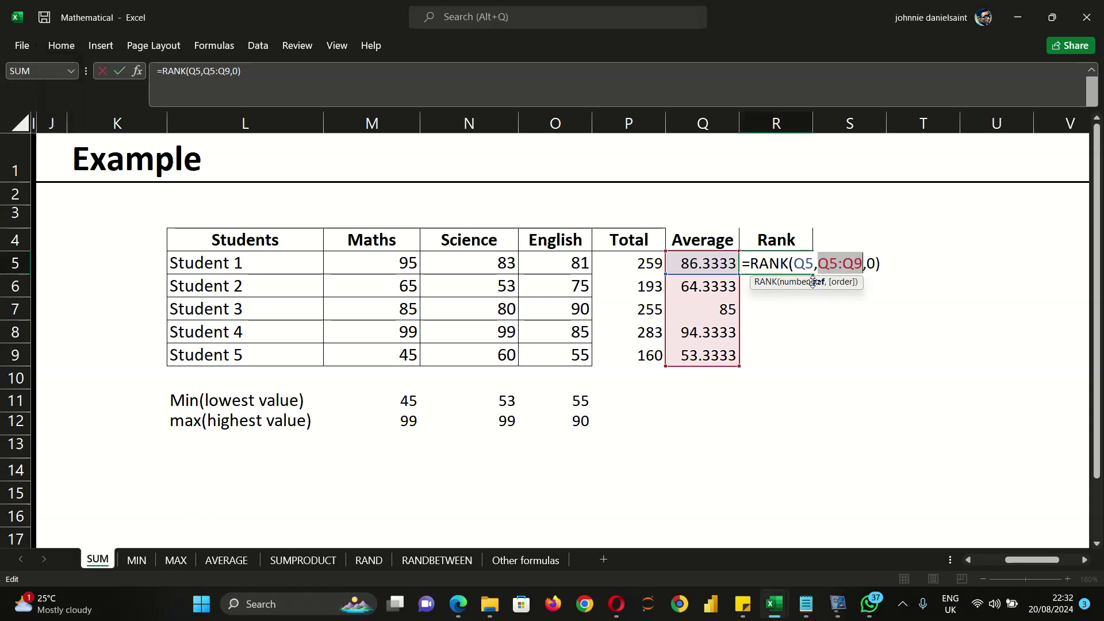
key(F4)
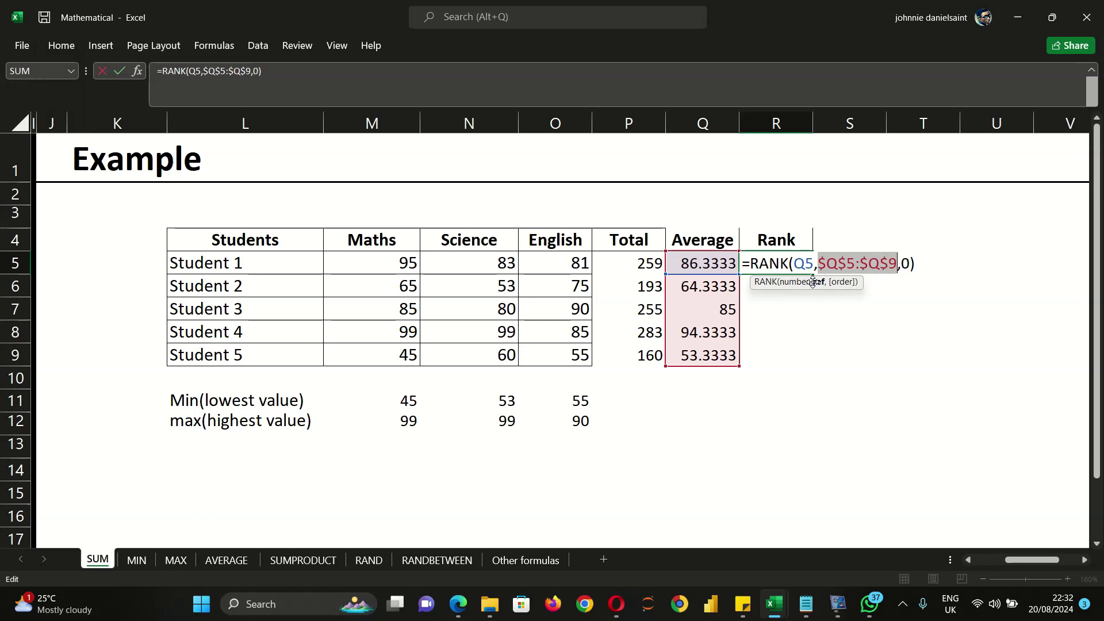
key(Return)
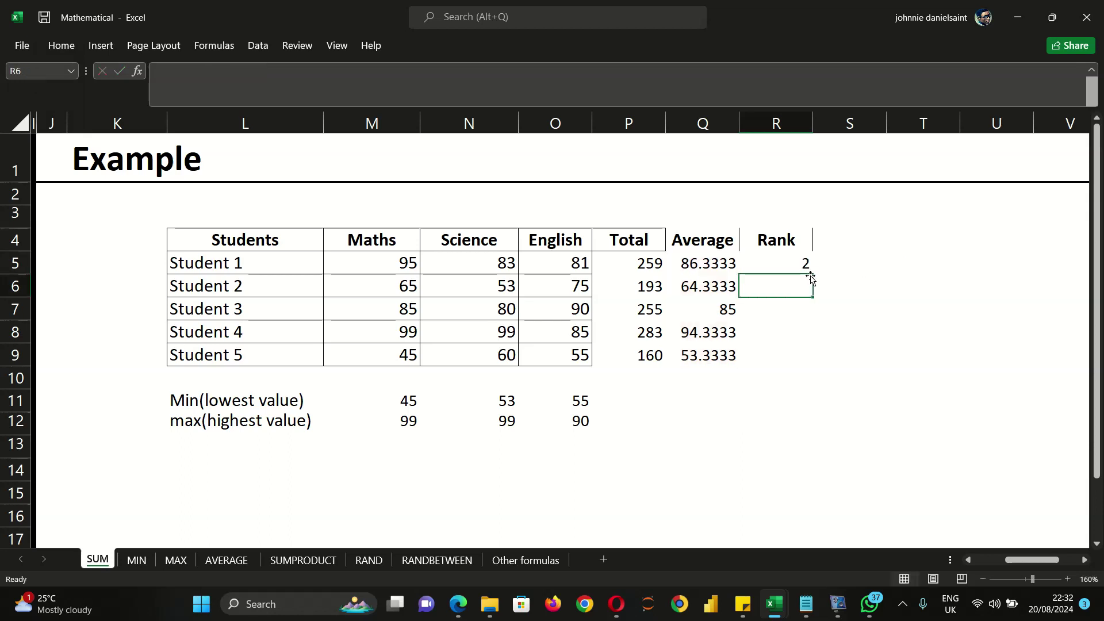
Fill the RANK formula from R5 down to R9 for the other students
click(808, 263)
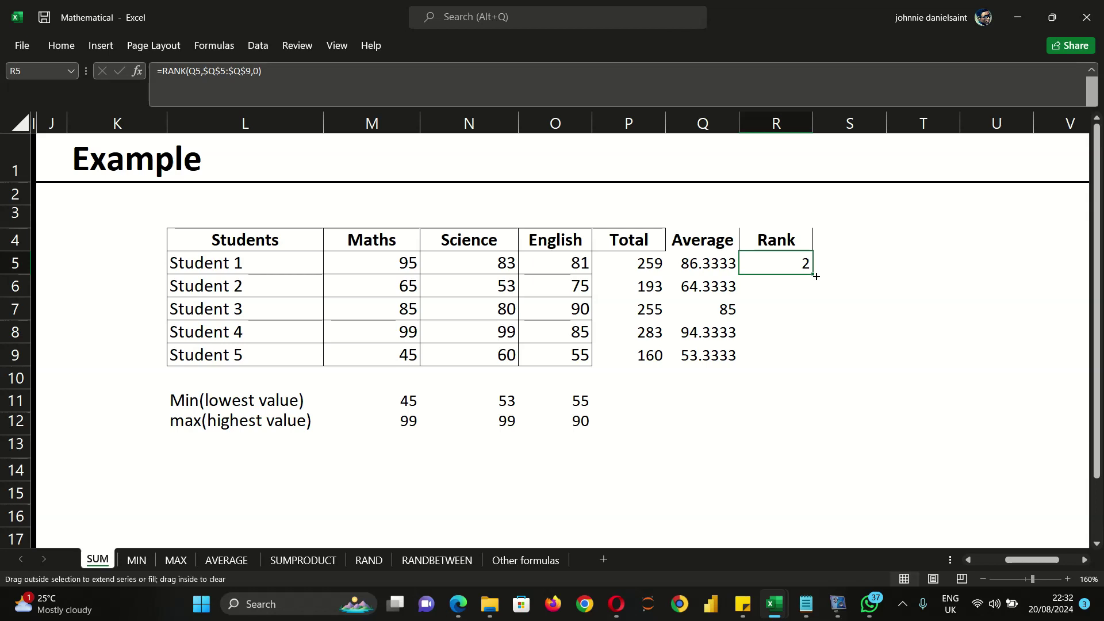
double_click(813, 274)
click(694, 406)
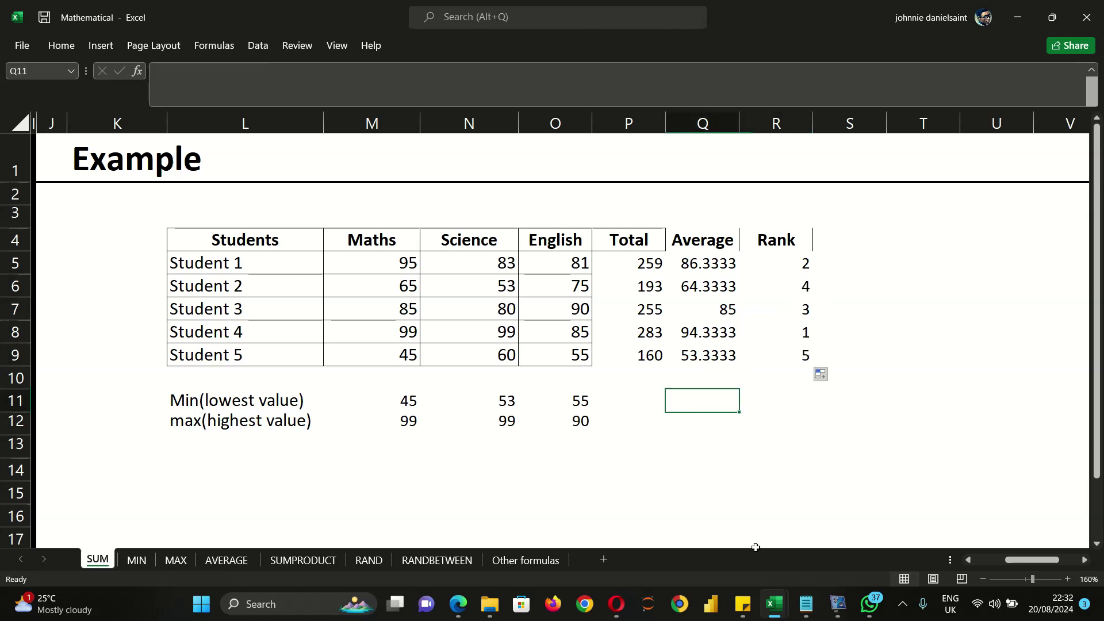
click(953, 336)
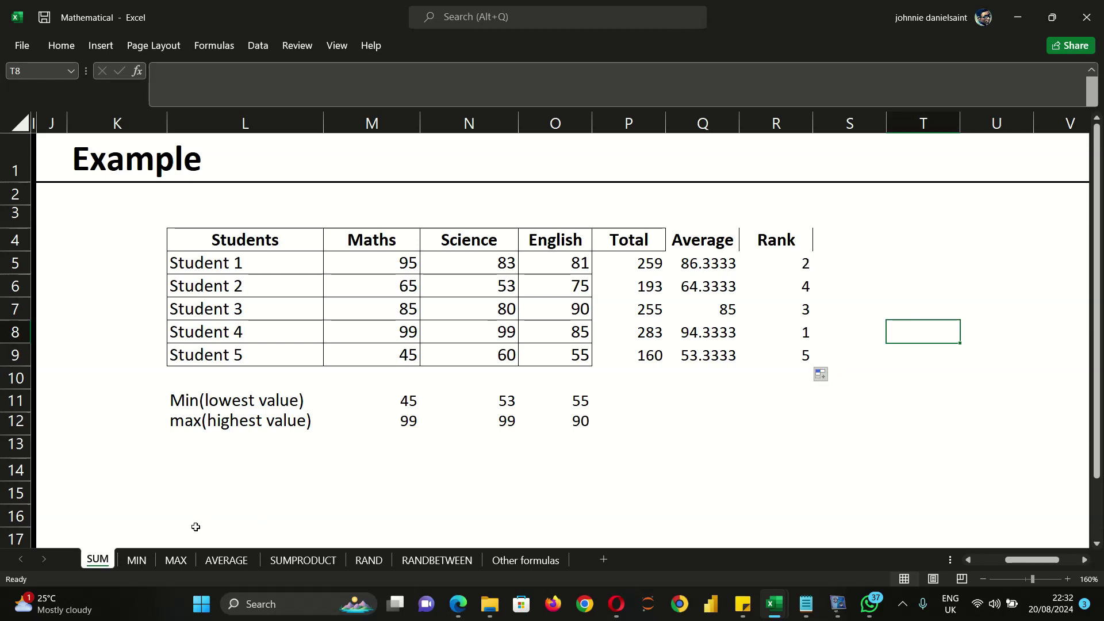
Look through the MIN, MAX and AVERAGE sheets, and examine the SUMPRODUCT sheet's explanation and its example table with weights
click(141, 561)
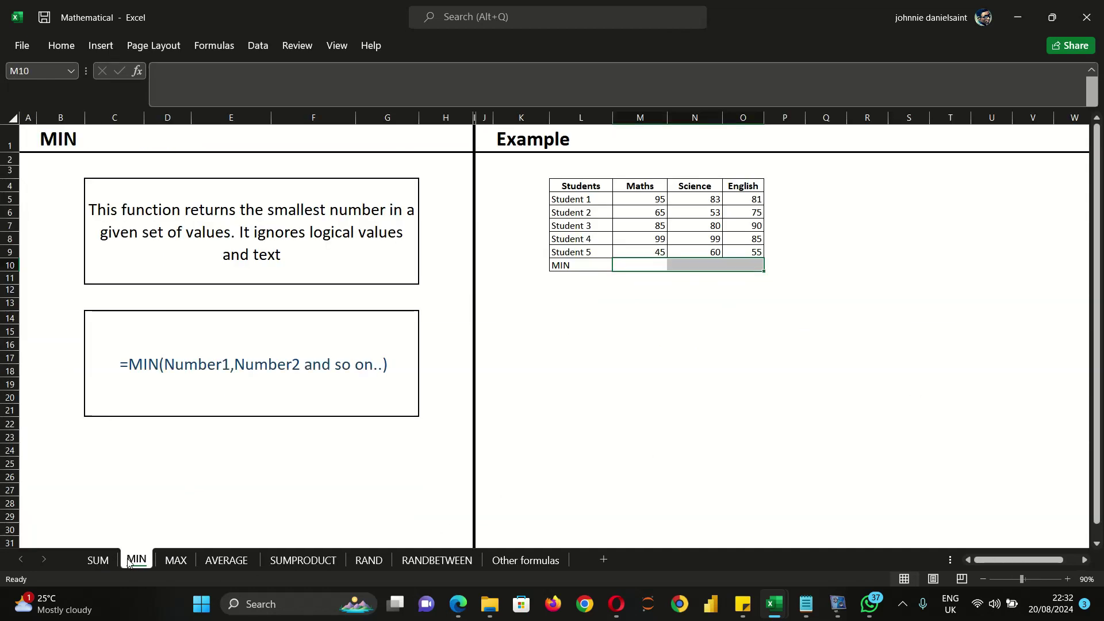
click(177, 566)
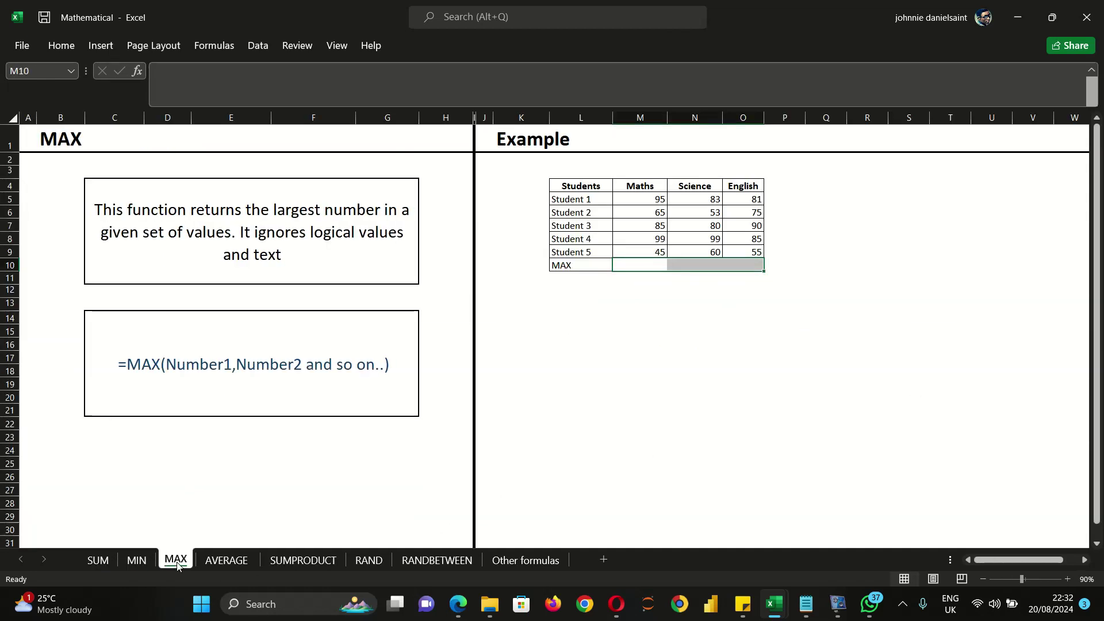
click(244, 567)
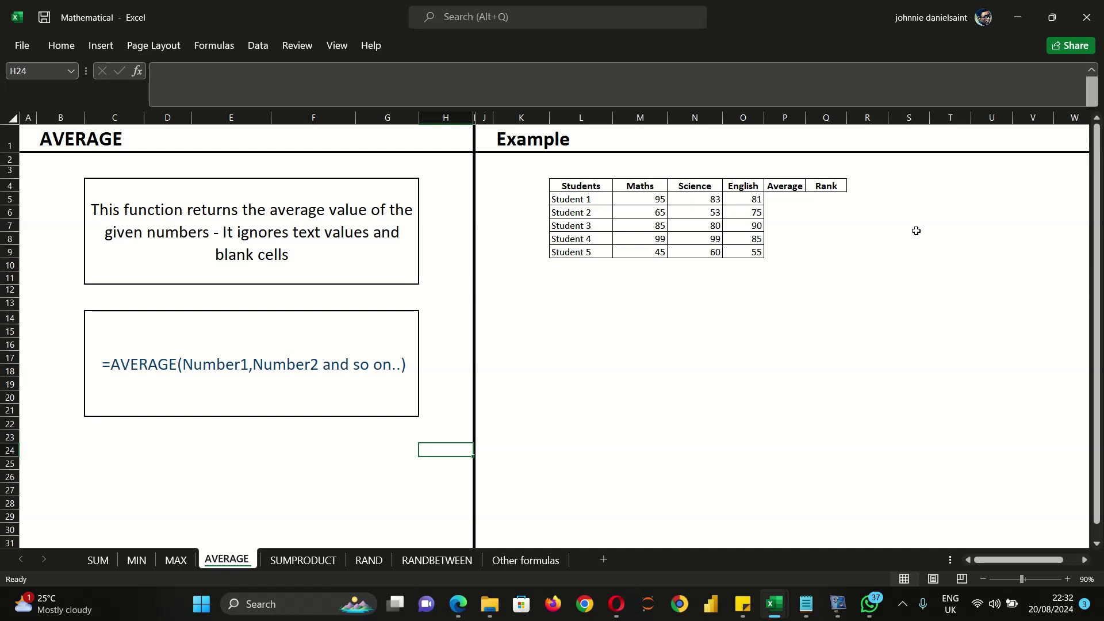
click(303, 560)
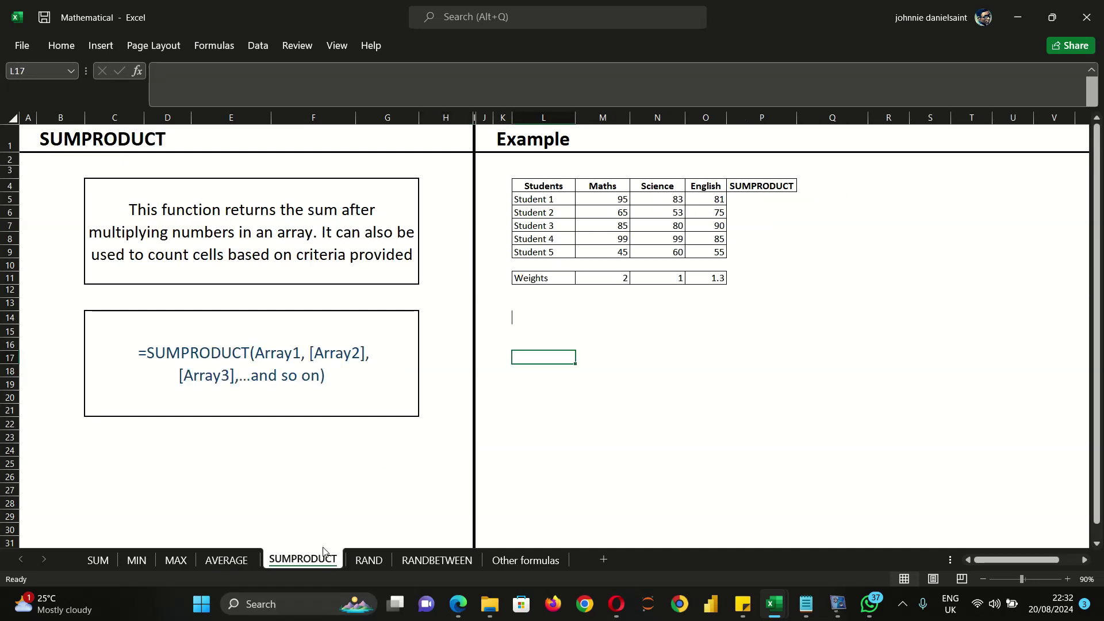
click(804, 315)
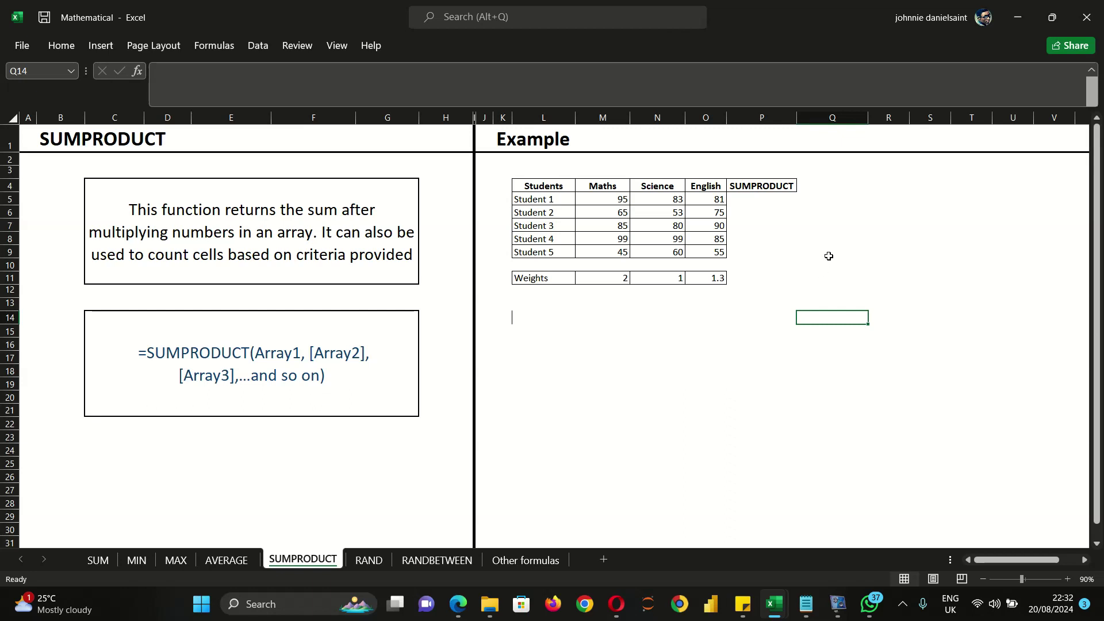
click(668, 356)
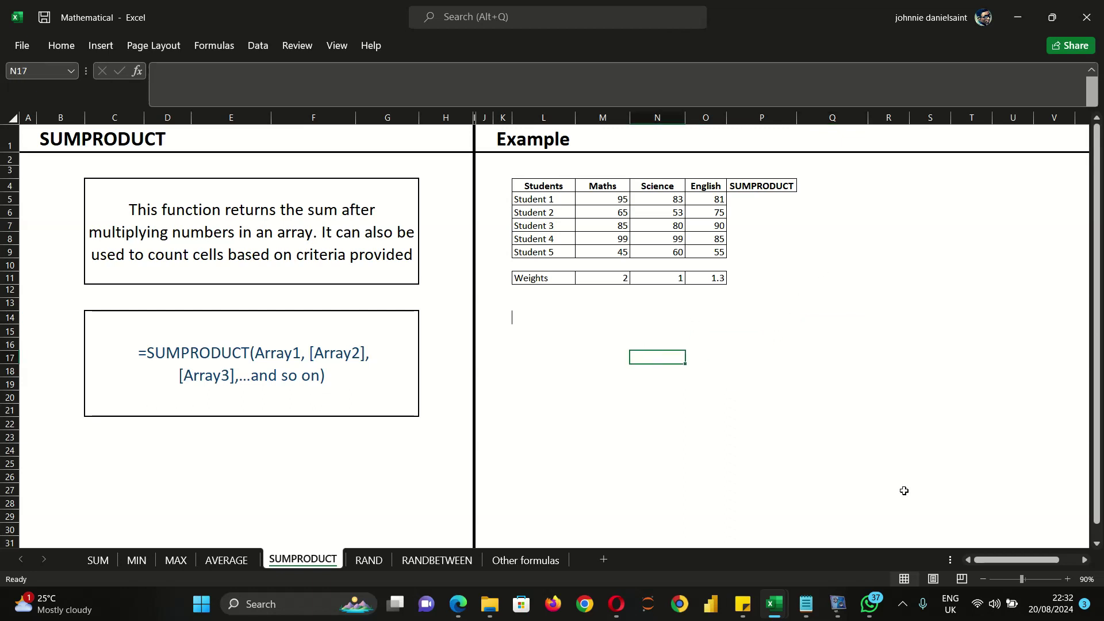
scroll(977, 551, up, 2)
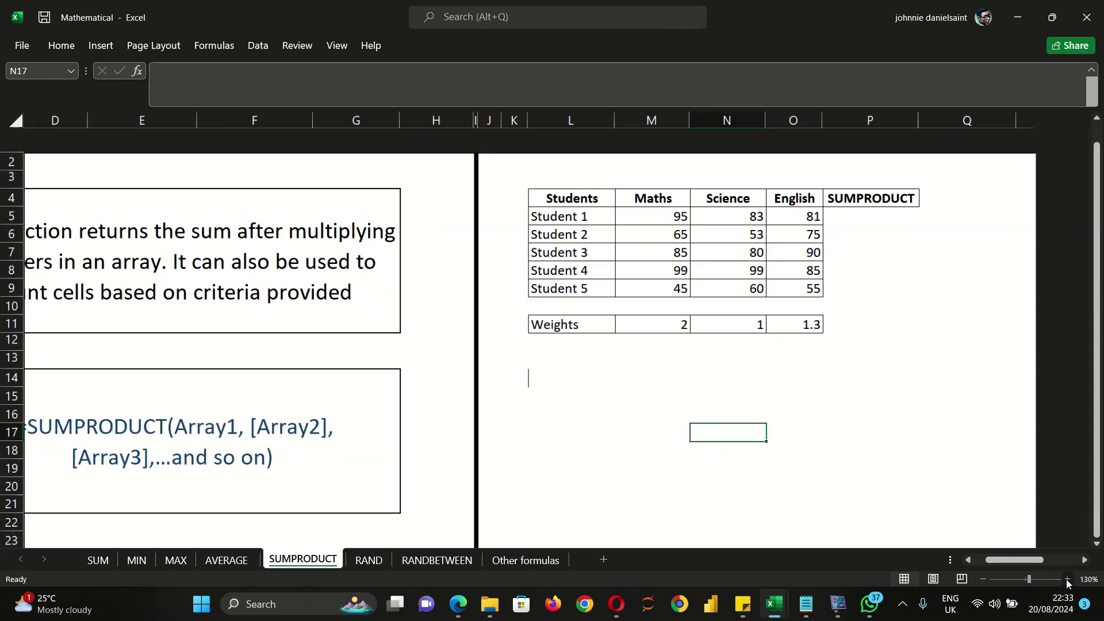
mouse_move(1010, 564)
mouse_down()
mouse_move(1033, 566)
mouse_move(1022, 577)
mouse_up()
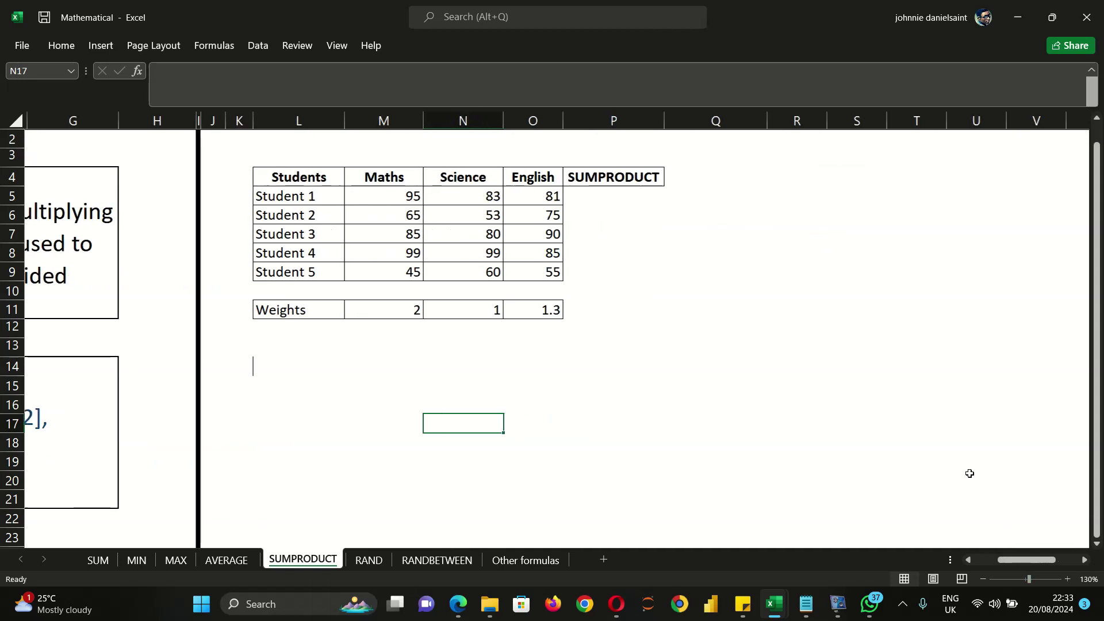
Calculate Student 1's weighted marks manually in L15 with the formula =M5*2+N5*1+O5*1.3
scroll(795, 351, up, 1)
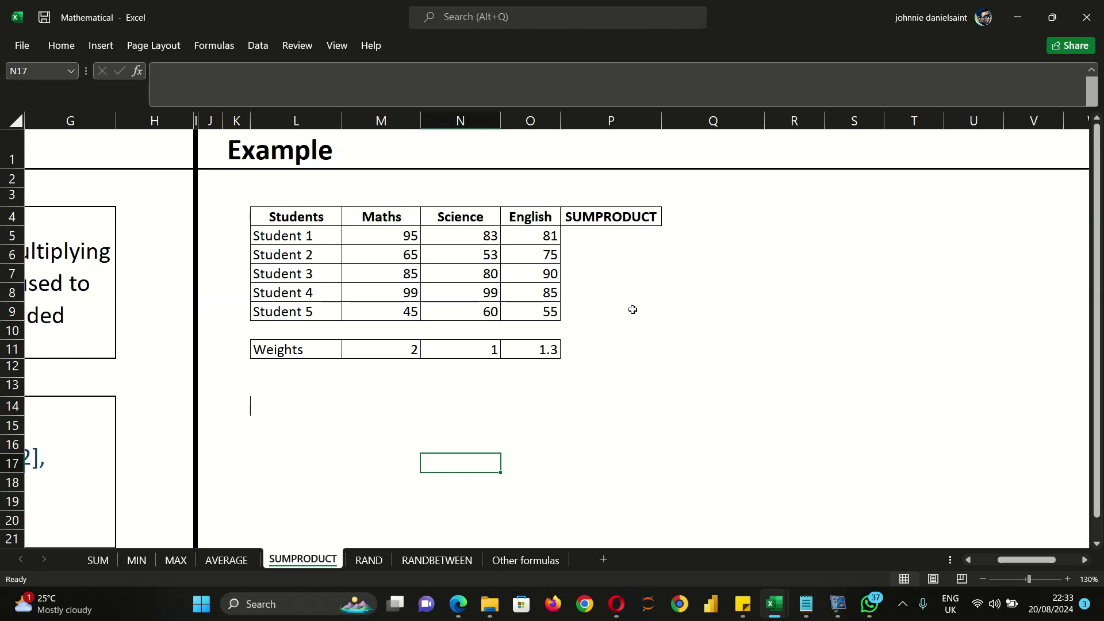
click(285, 425)
text(=)
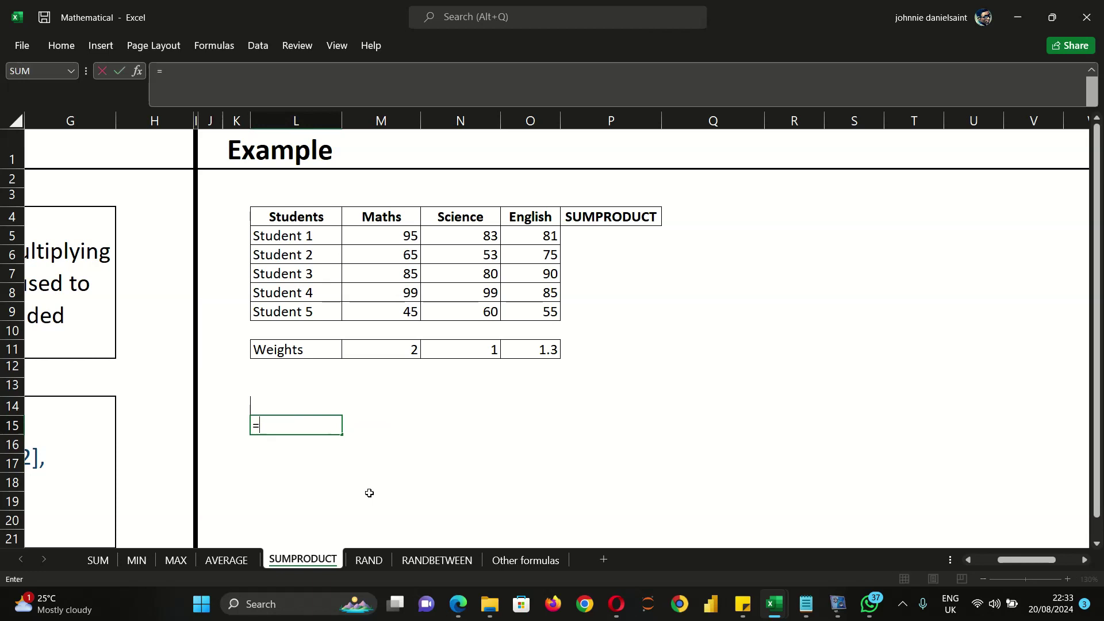
click(410, 235)
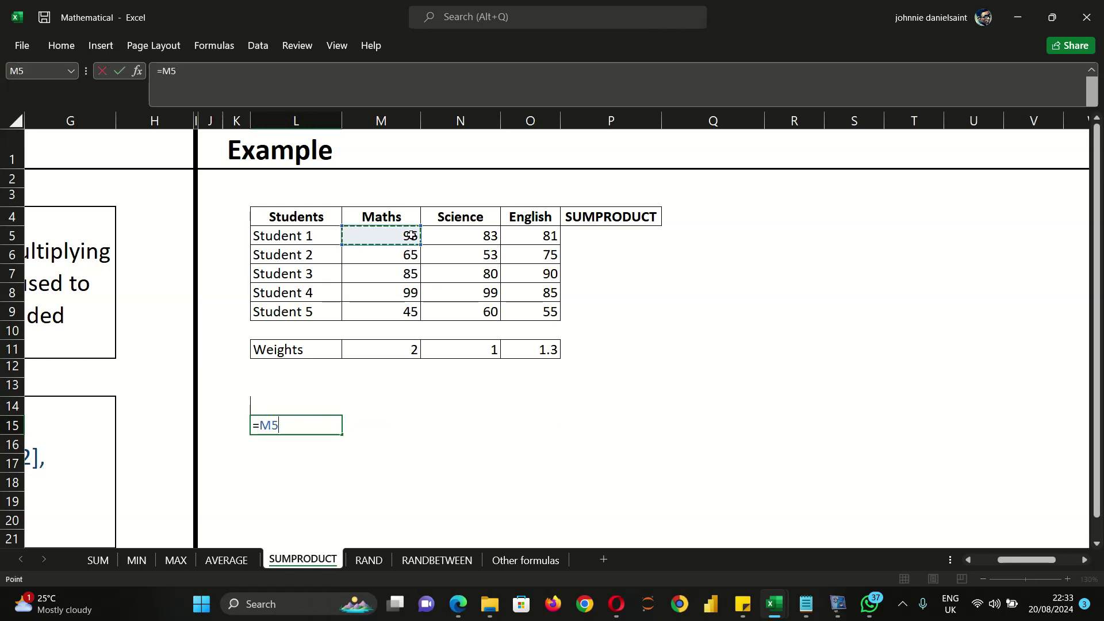
text(*2+)
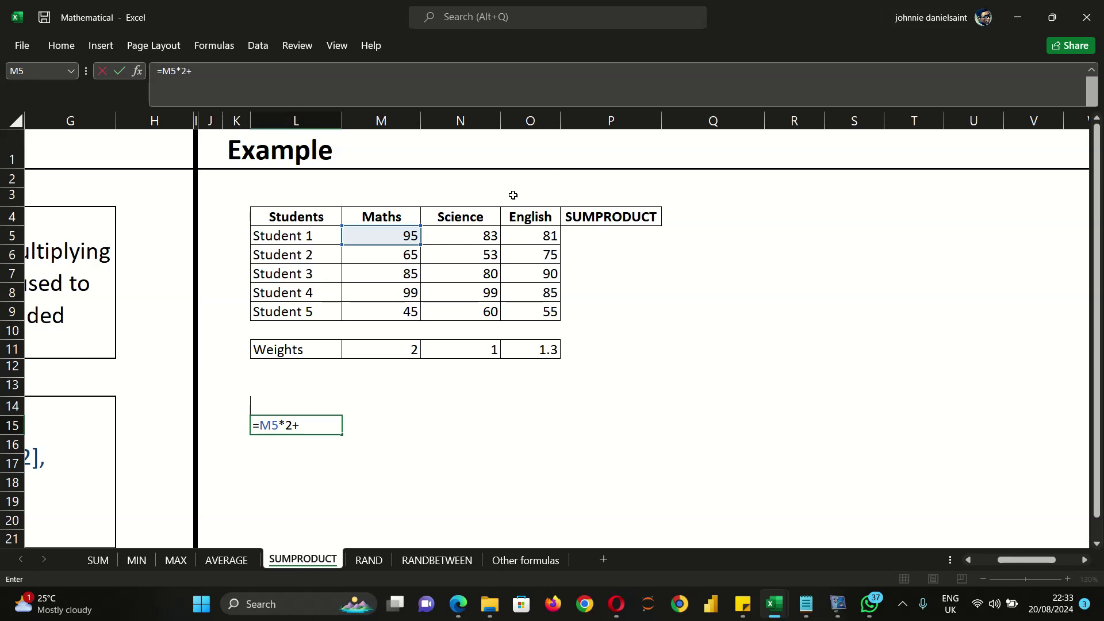
click(475, 238)
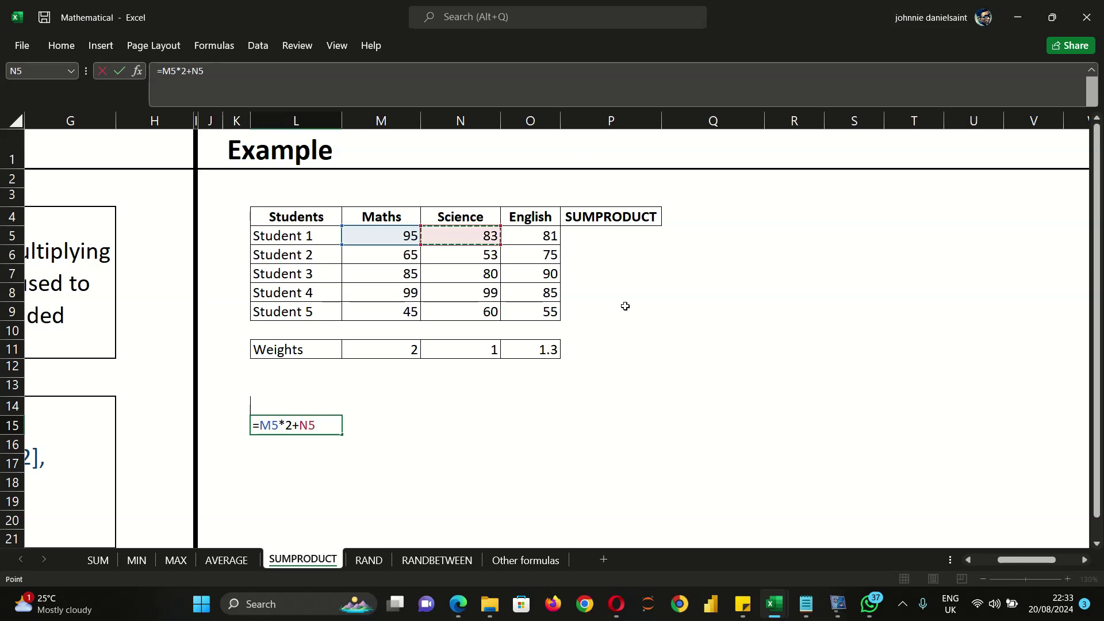
text(*1+)
click(544, 232)
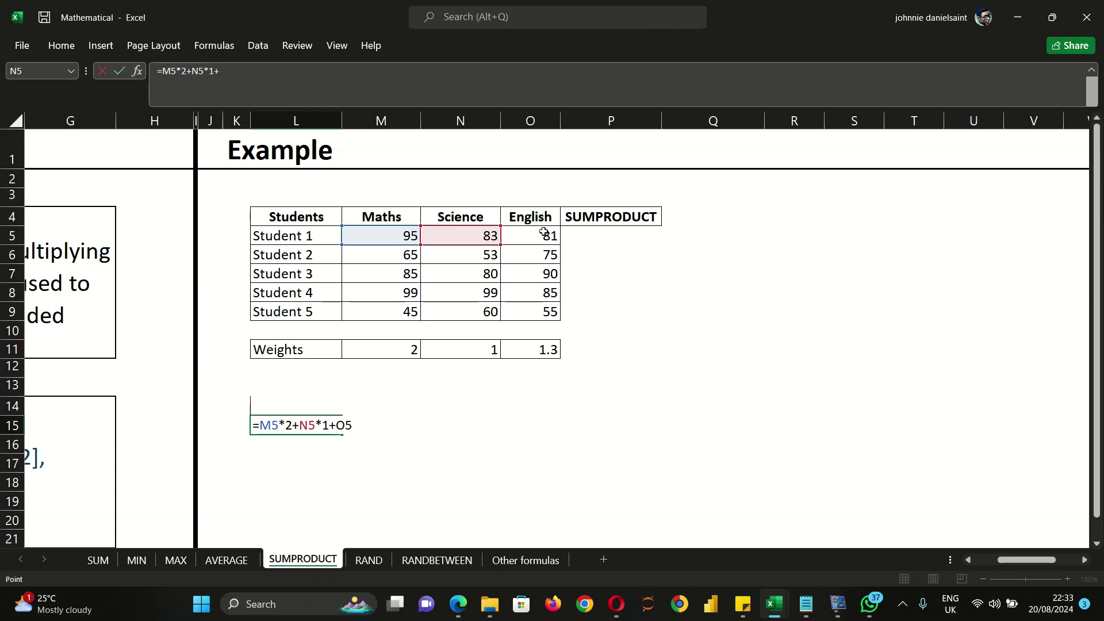
text(*)
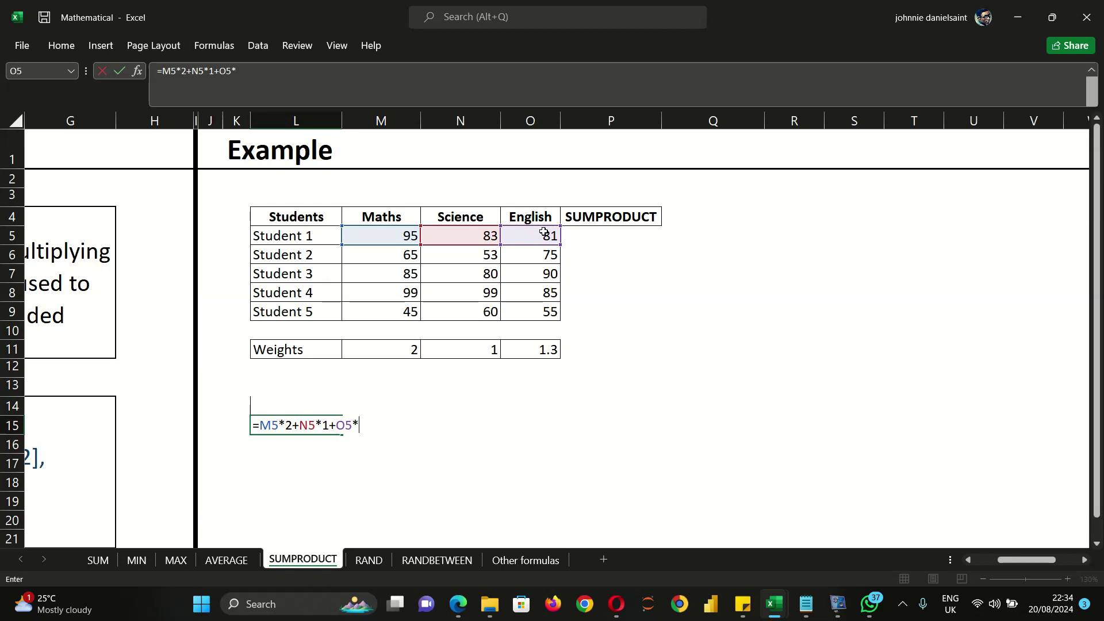
text(1.3)
key(Return)
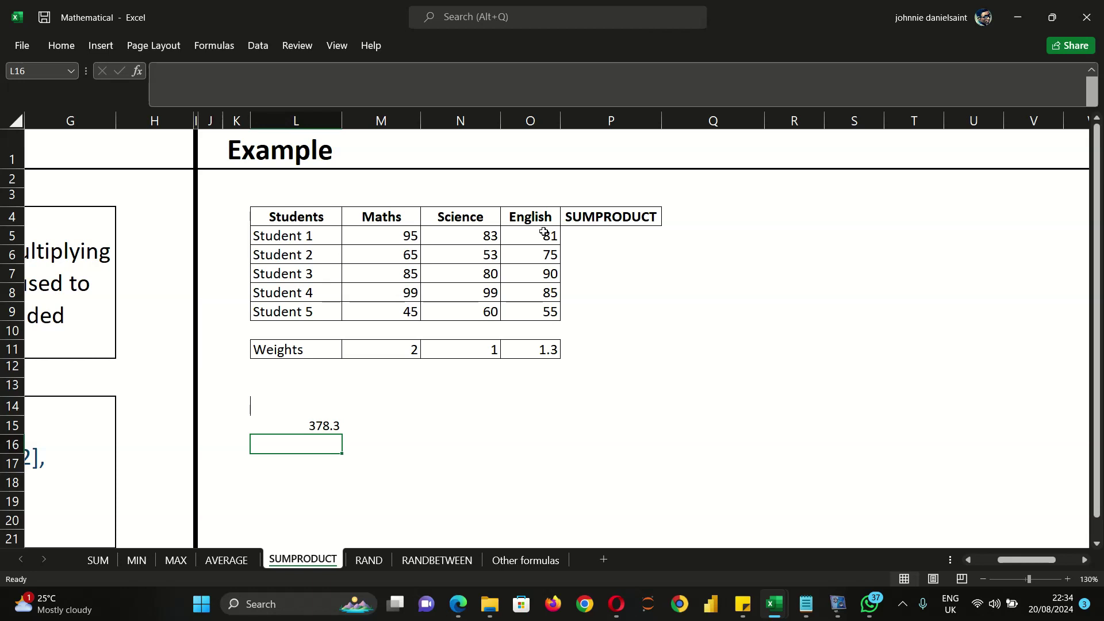
Calculate Student 1's weighted total in P5 with the formula =SUMPRODUCT(M5:O5,M11:O11)
click(598, 239)
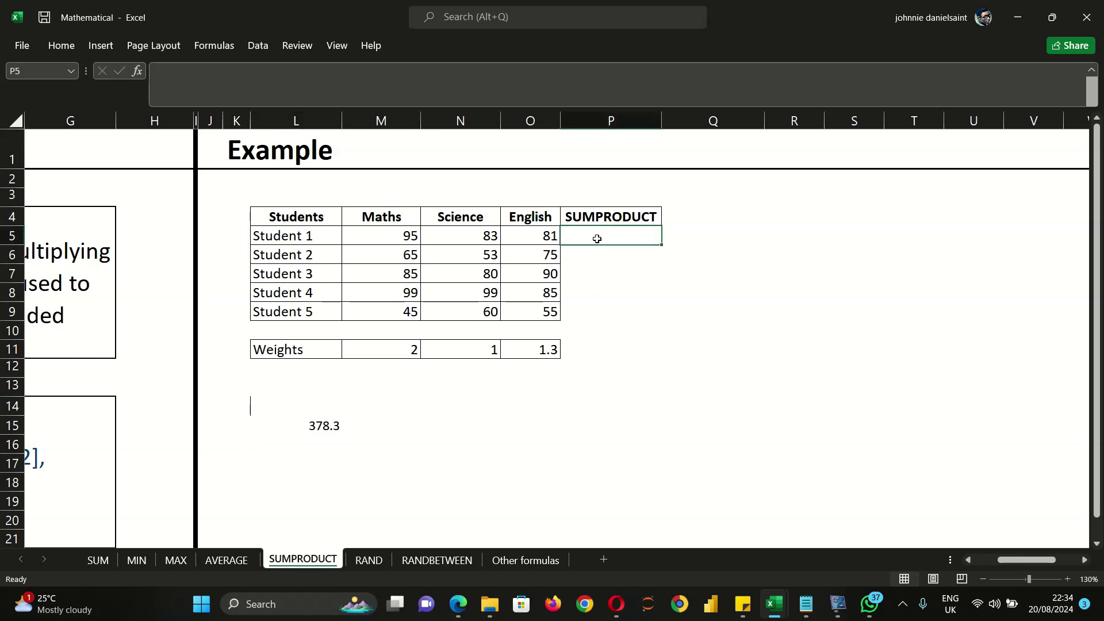
text(=sum)
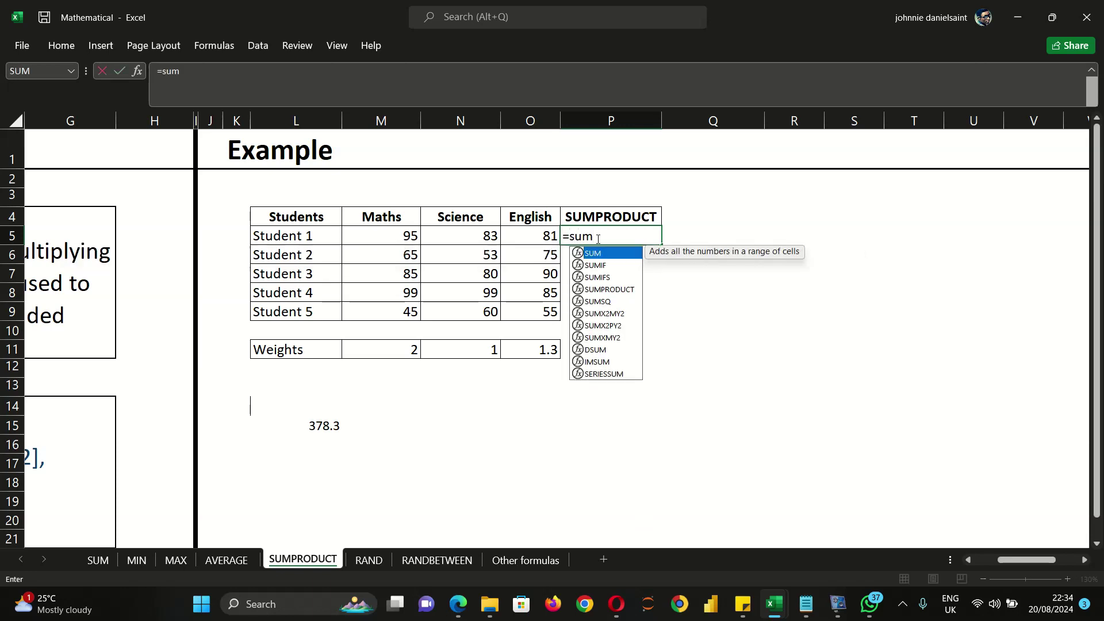
double_click(621, 289)
drag(358, 239, 530, 236)
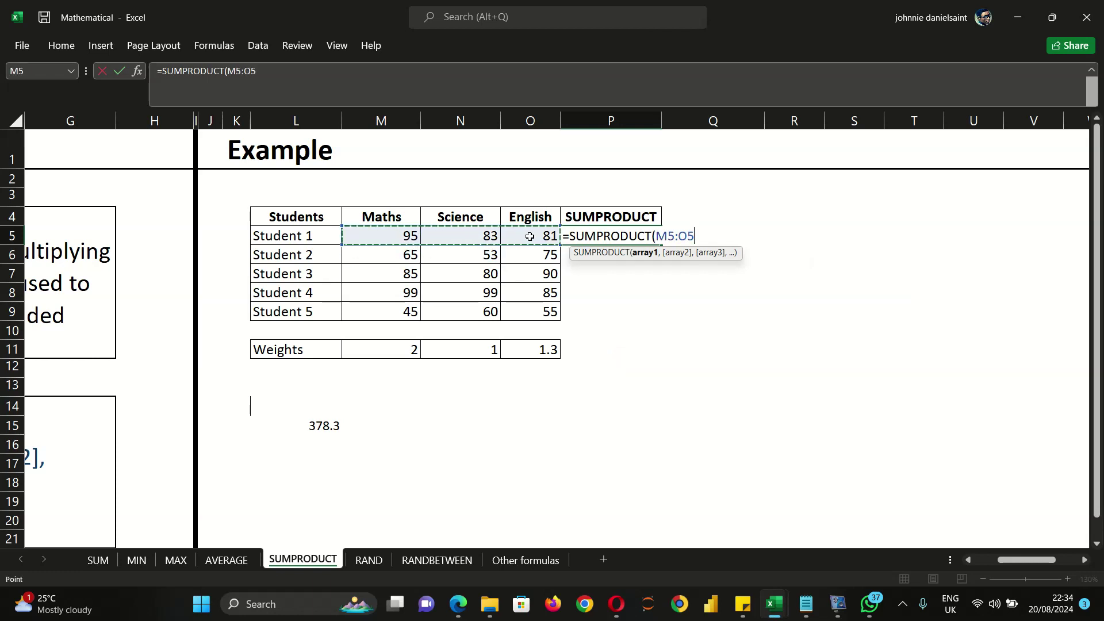
text(,)
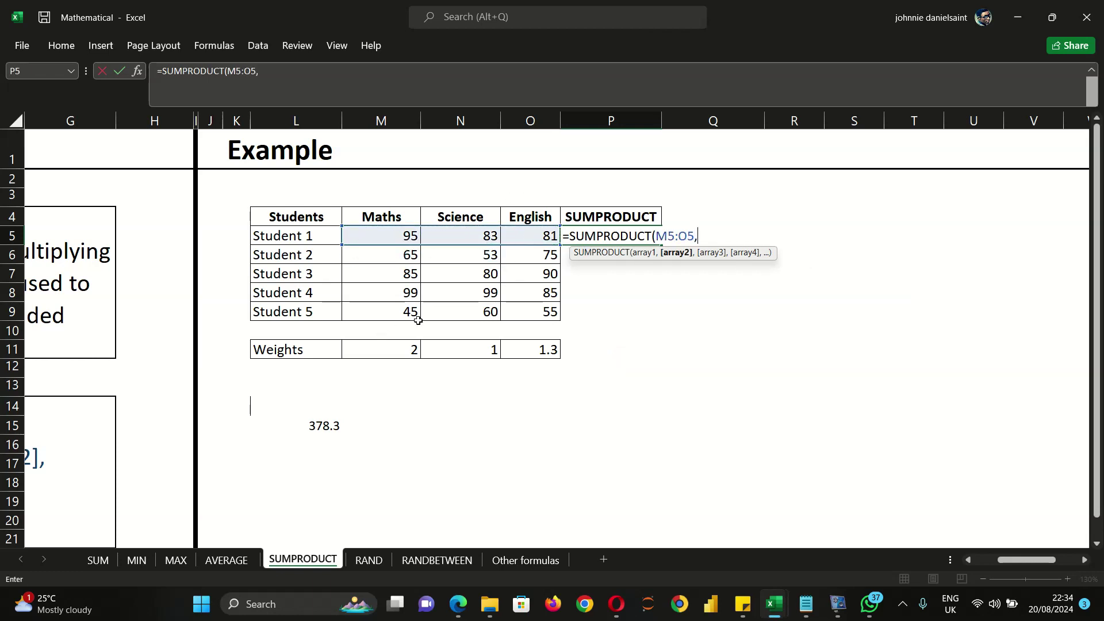
drag(352, 353, 521, 362)
key(Return)
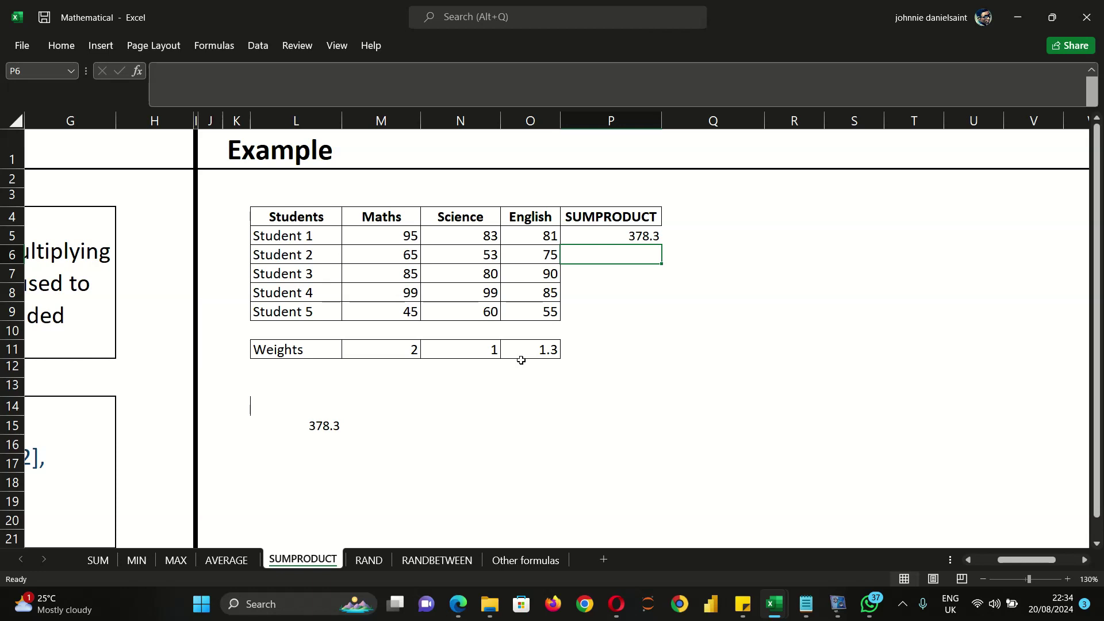
Make the weights range in P5's formula absolute so it reads =SUMPRODUCT(M5:O5,$M$11:$O$11)
double_click(594, 232)
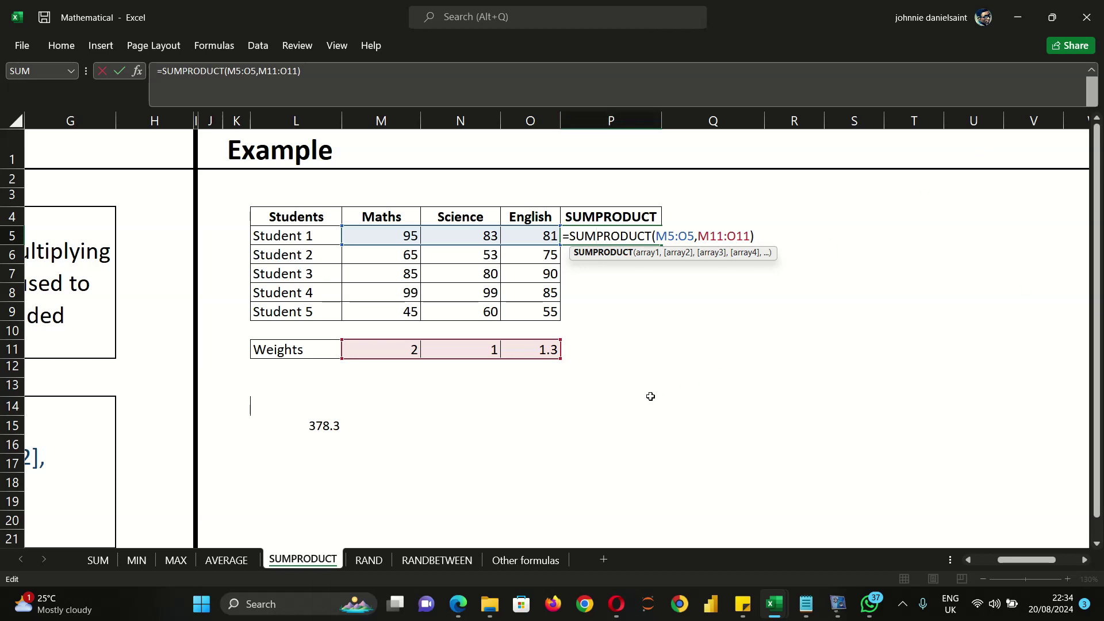
click(679, 253)
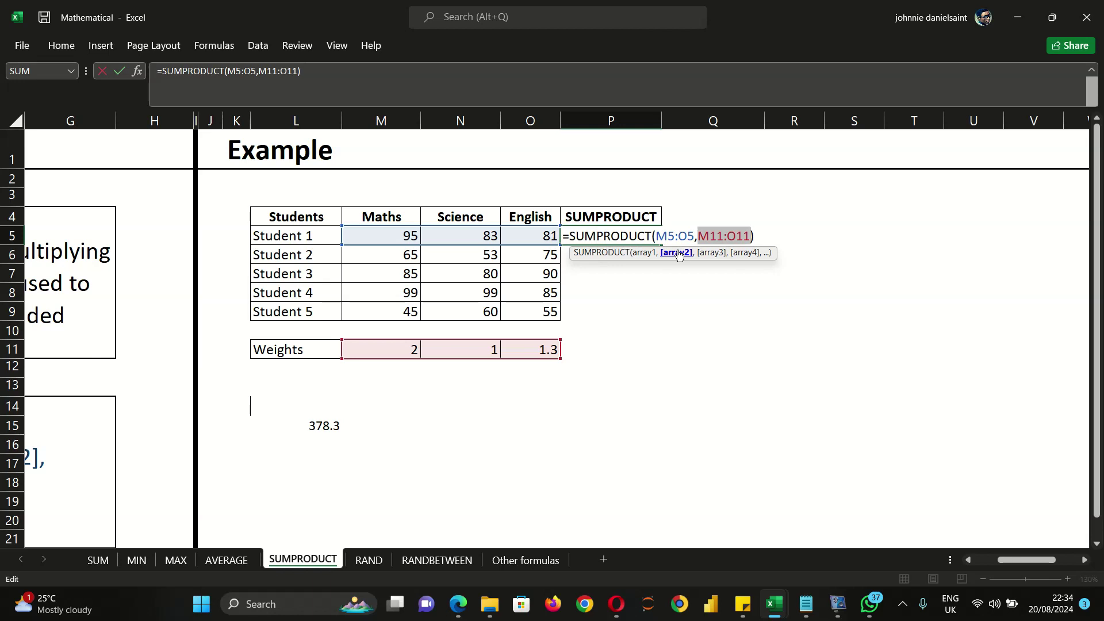
key(F4)
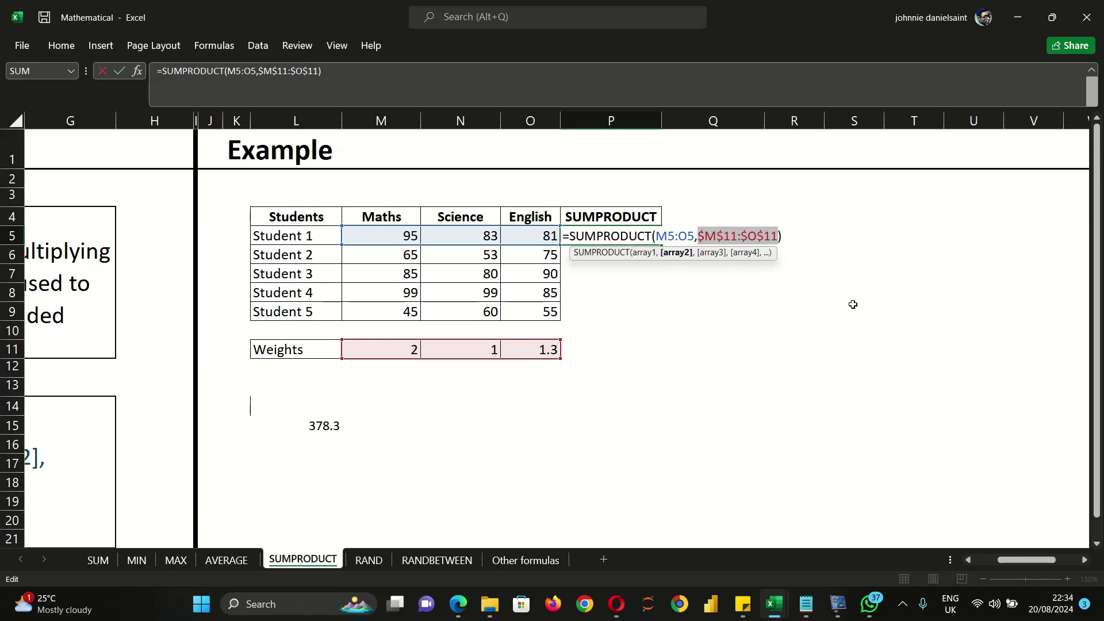
key(Return)
Fill the SUMPRODUCT formula from P5 down to P9 for the other students
click(641, 235)
drag(662, 246, 661, 322)
click(880, 310)
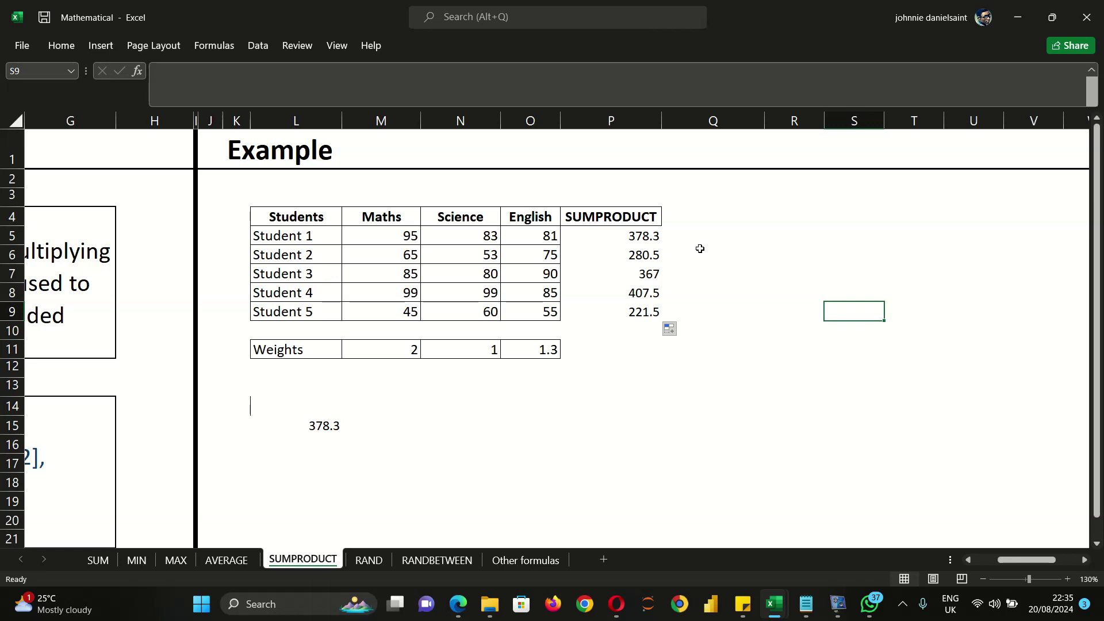
On the RAND sheet, generate a random value for Student 1 in M14 with the formula =RAND()
click(370, 562)
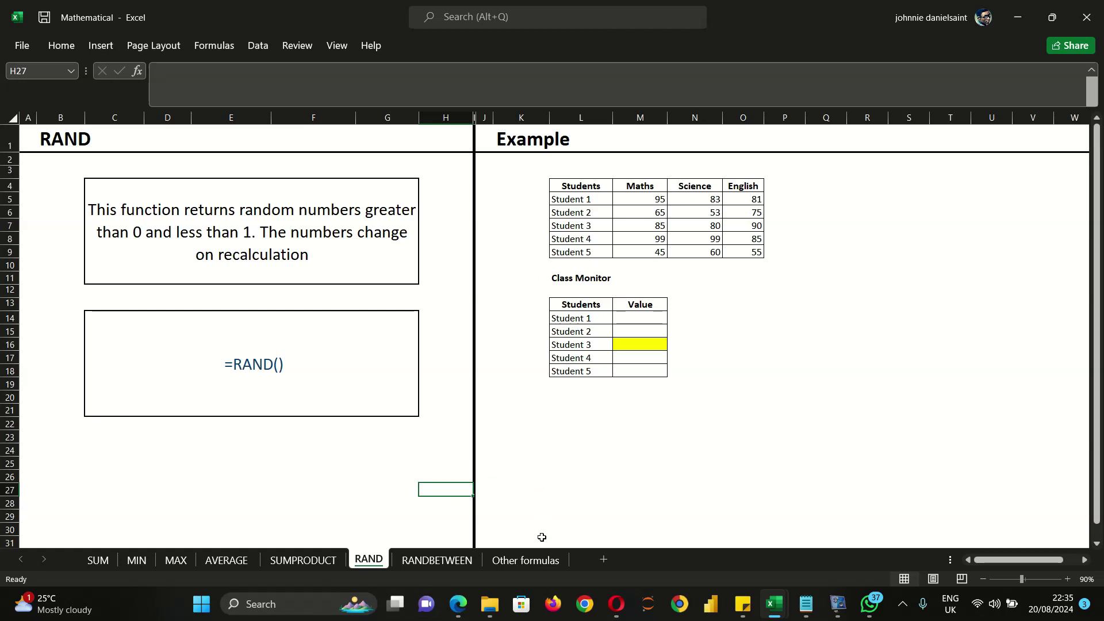
click(630, 315)
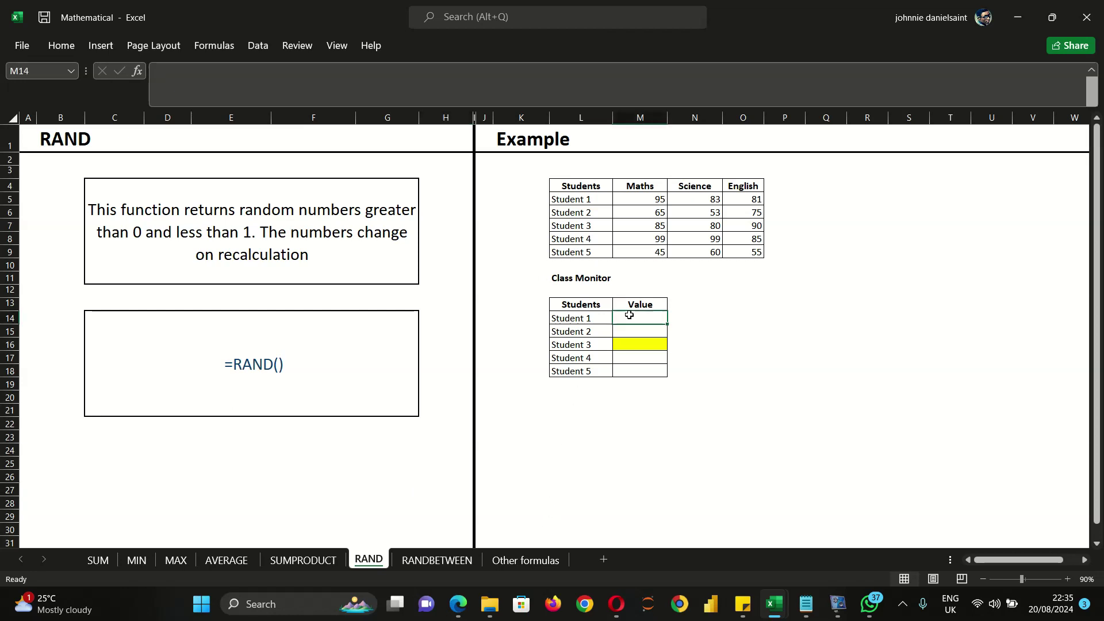
text(=r)
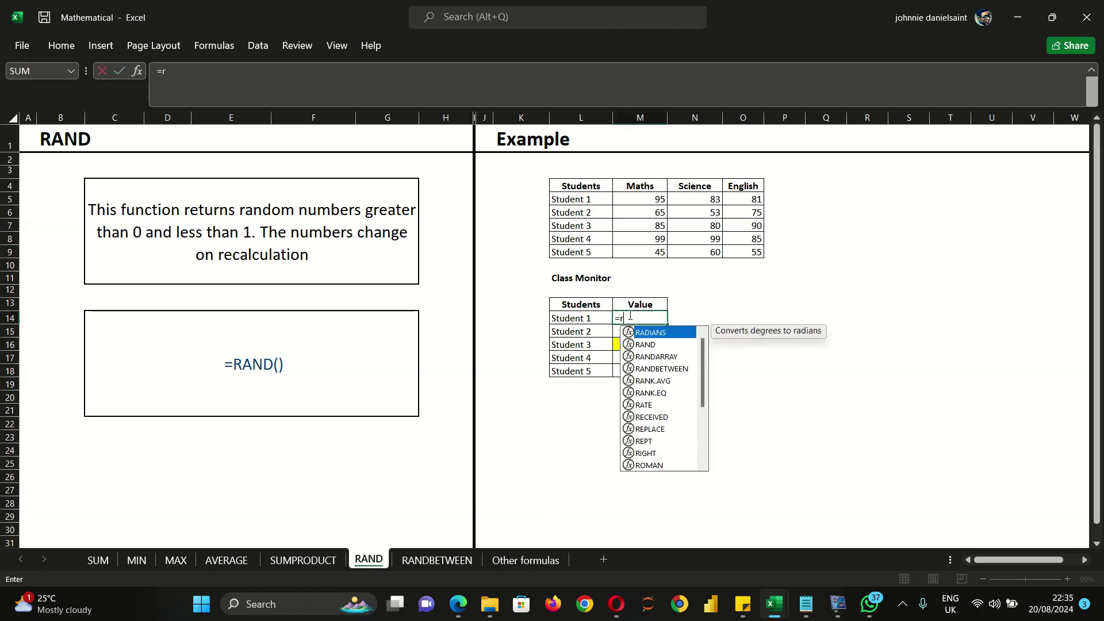
text(and())
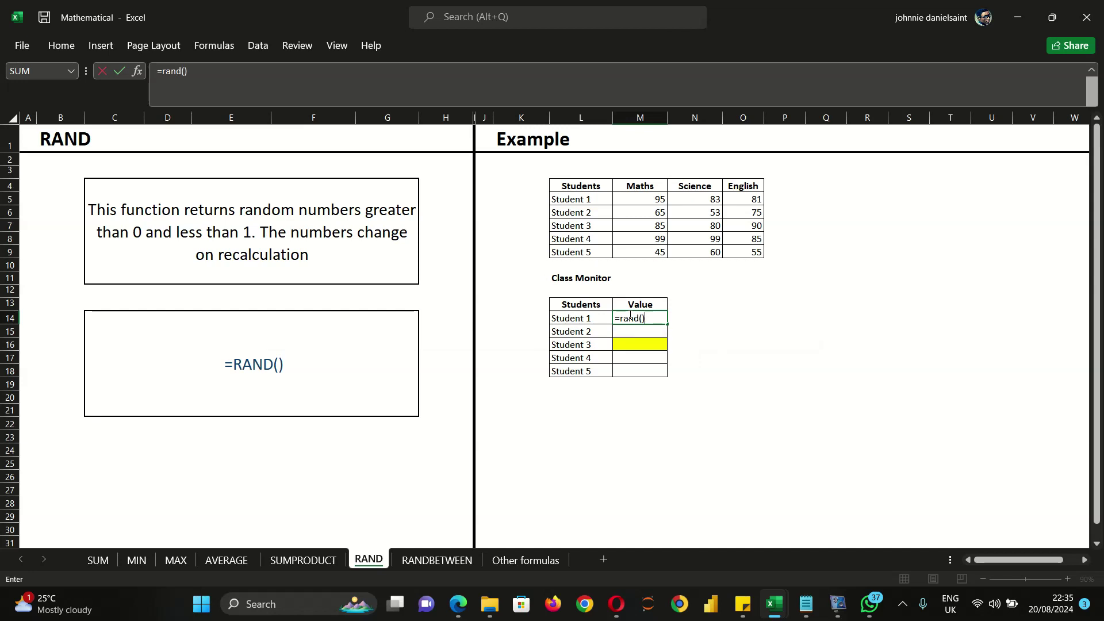
key(Return)
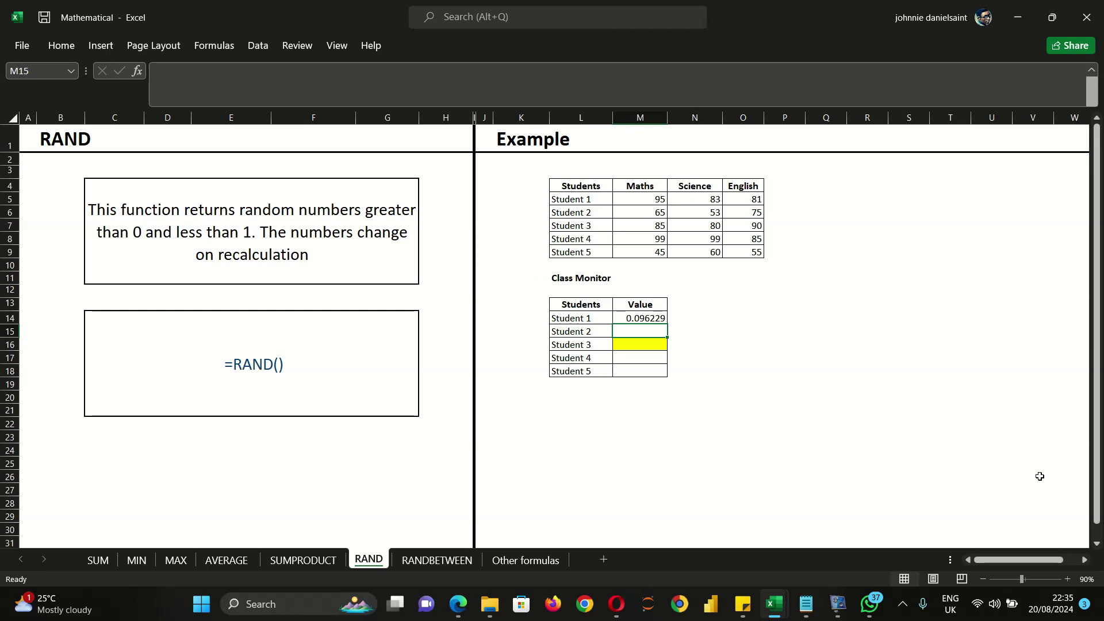
Fill the RAND formula from M14 down to M18 for the remaining students in the Class Monitor table
click(653, 316)
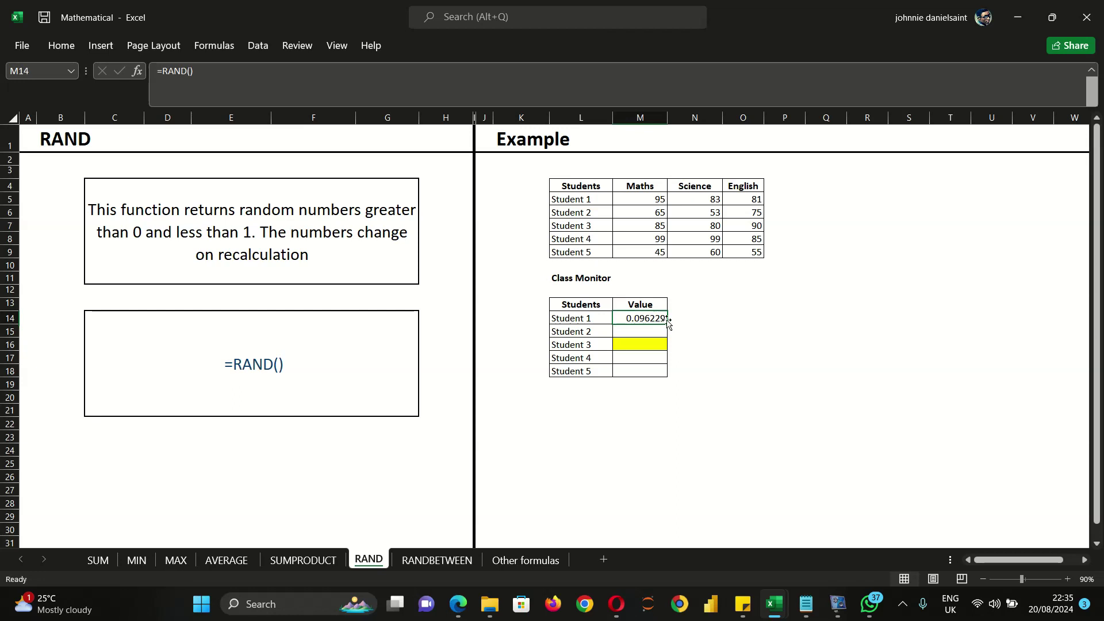
drag(669, 322, 665, 373)
click(557, 418)
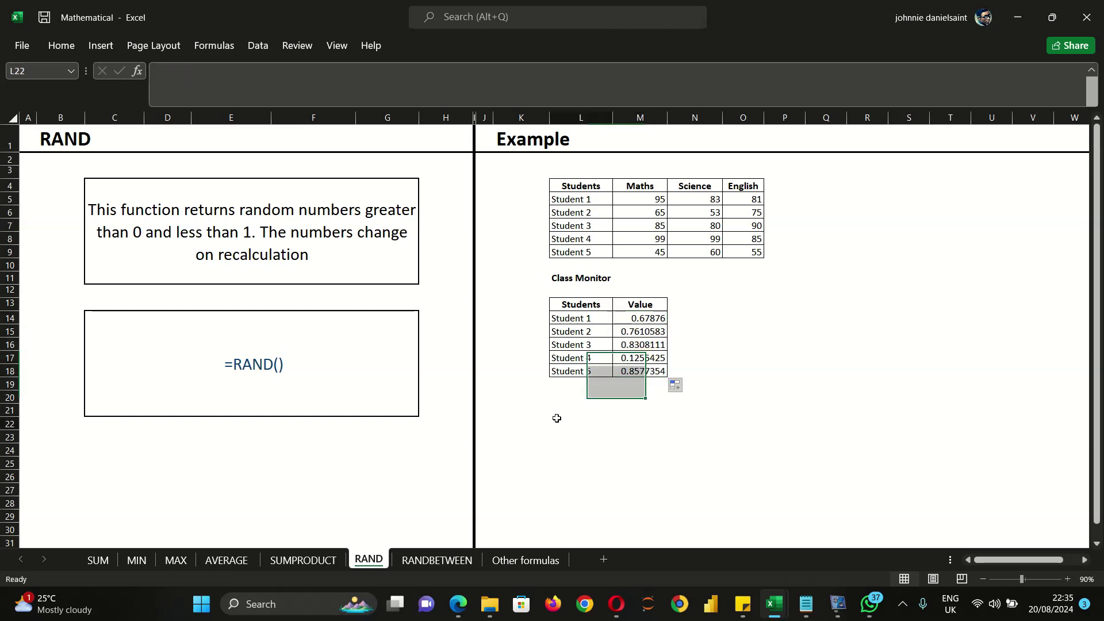
On the RANDBETWEEN sheet, generate Student 6's Maths mark in M10 with the formula =RANDBETWEEN(50,60)
click(428, 560)
click(729, 437)
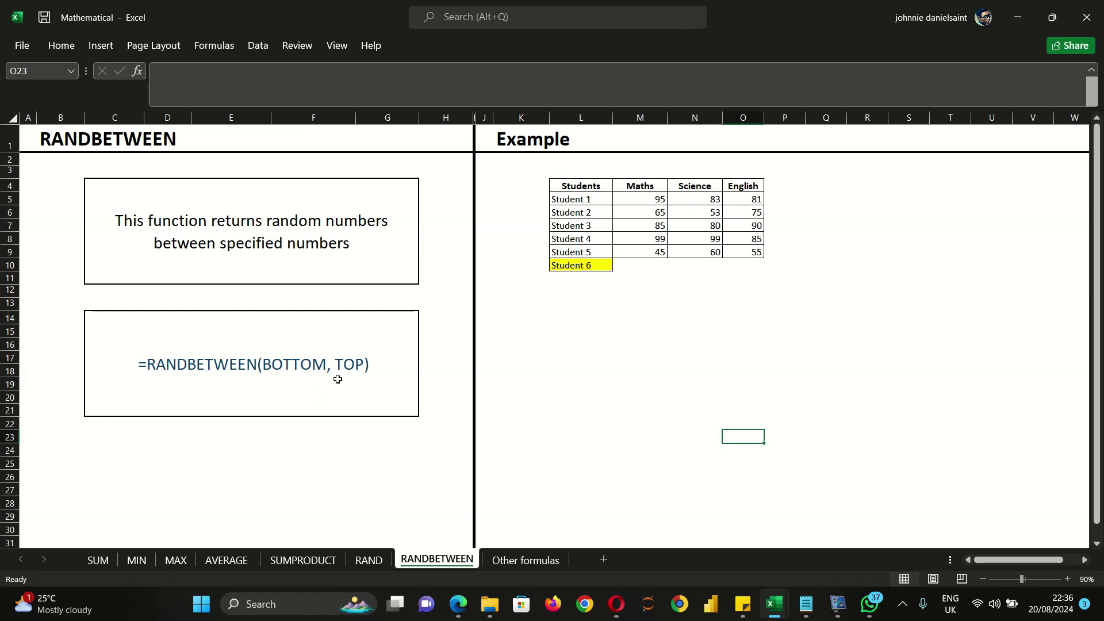
click(639, 264)
text(=)
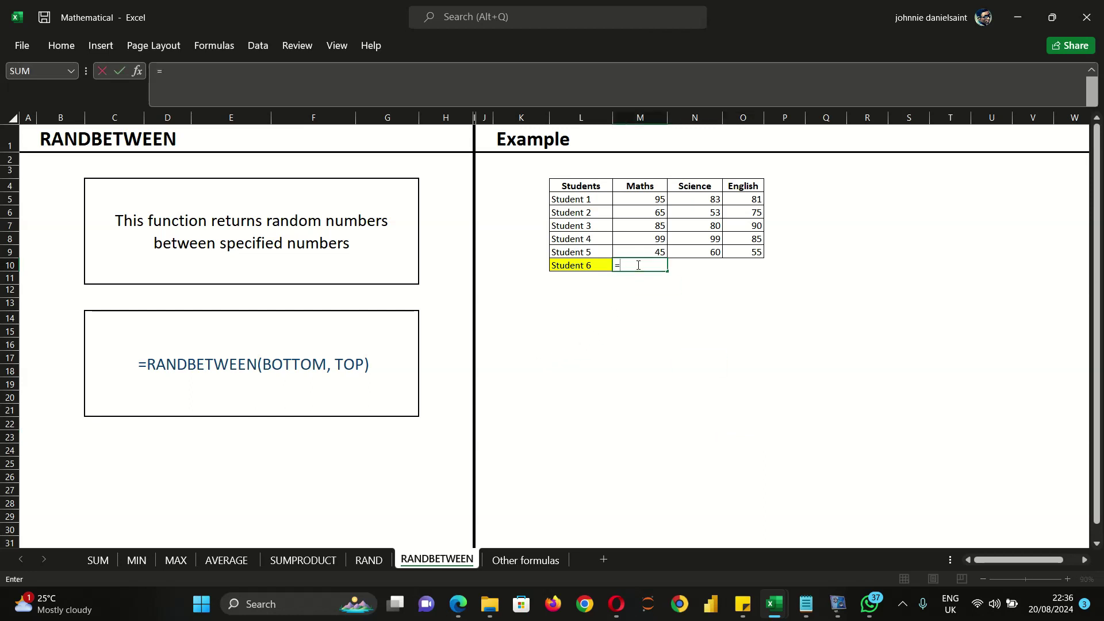
text(rand)
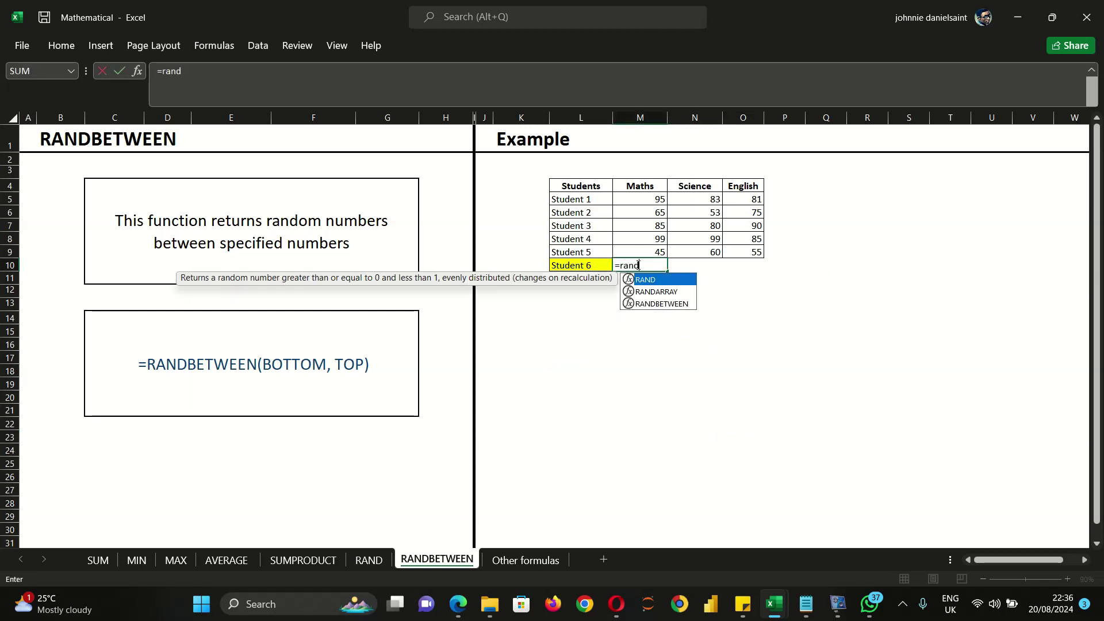
double_click(661, 304)
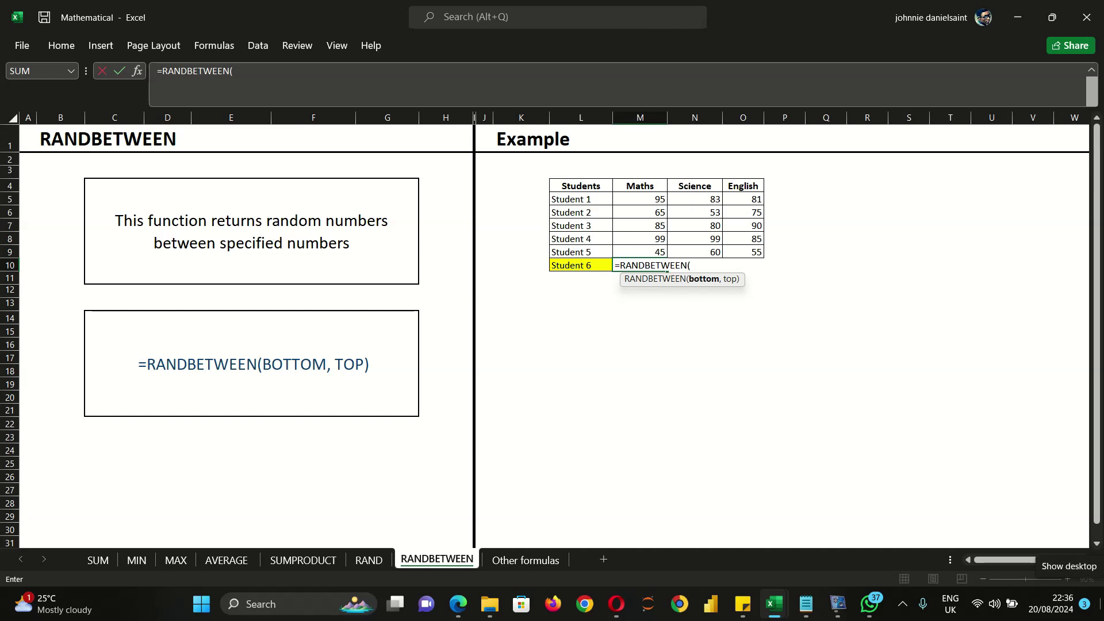
text(50,60))
key(Return)
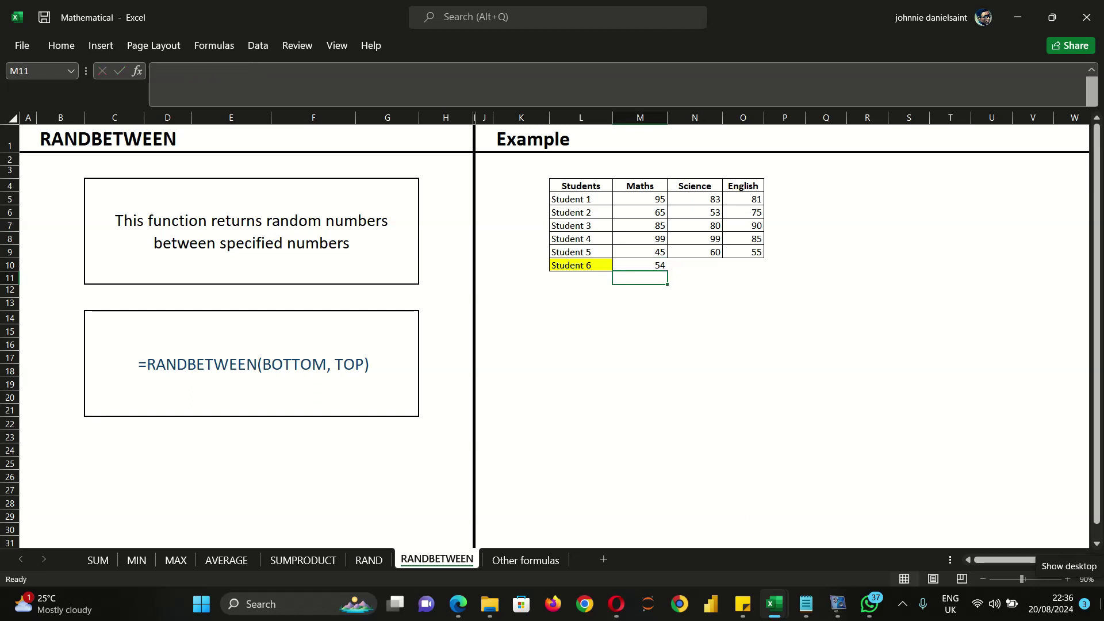
Fill the RANDBETWEEN formula from M10 across to O10 for Student 6's Science and English marks
click(659, 264)
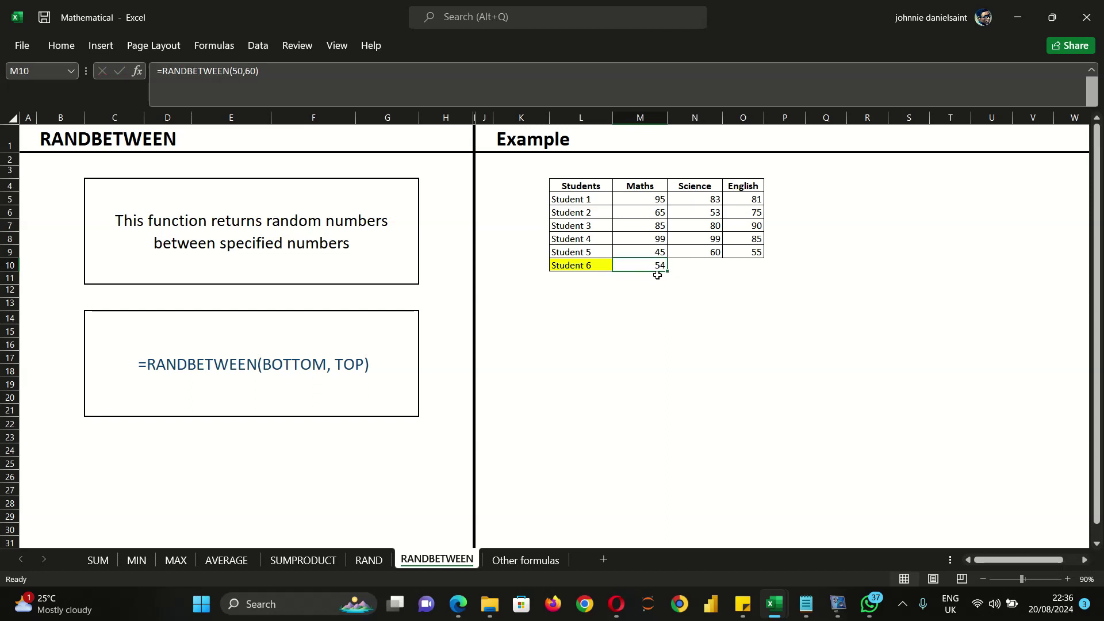
drag(667, 272, 754, 283)
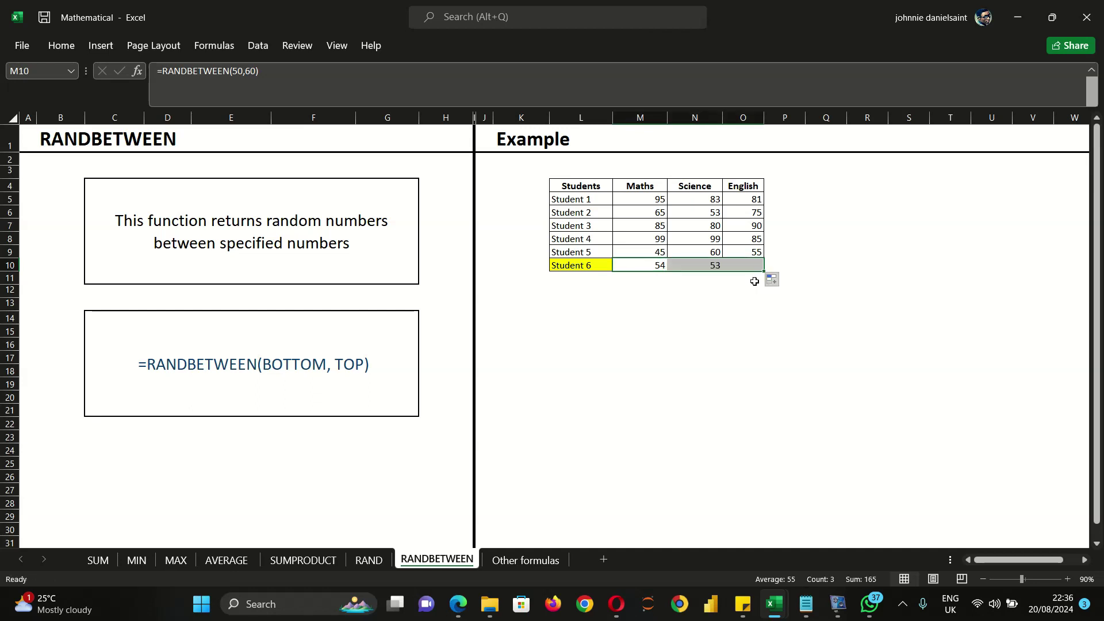
click(684, 335)
Re-enter the formula in M10 without editing it to recalculate Student 6's random marks
click(652, 251)
click(685, 307)
click(660, 277)
double_click(658, 263)
click(694, 328)
click(648, 268)
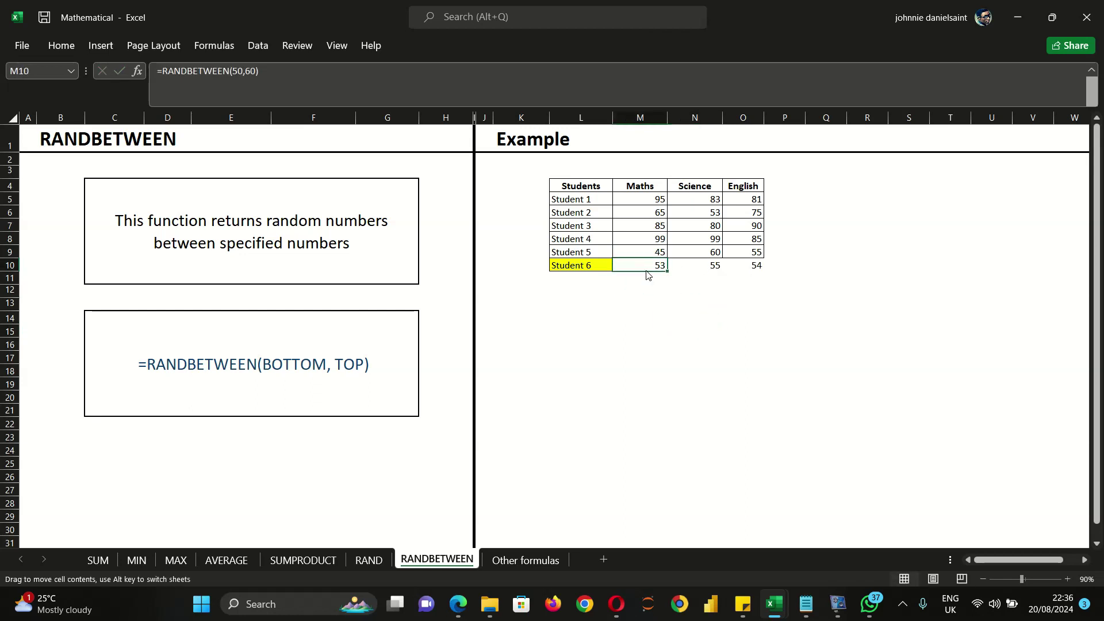
double_click(646, 264)
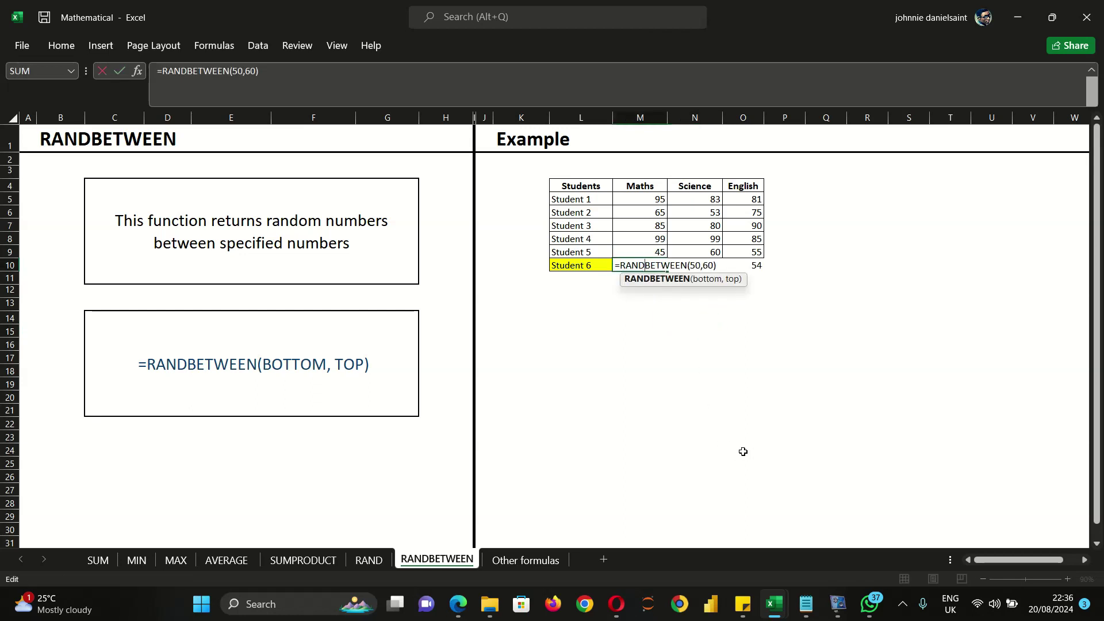
key(Return)
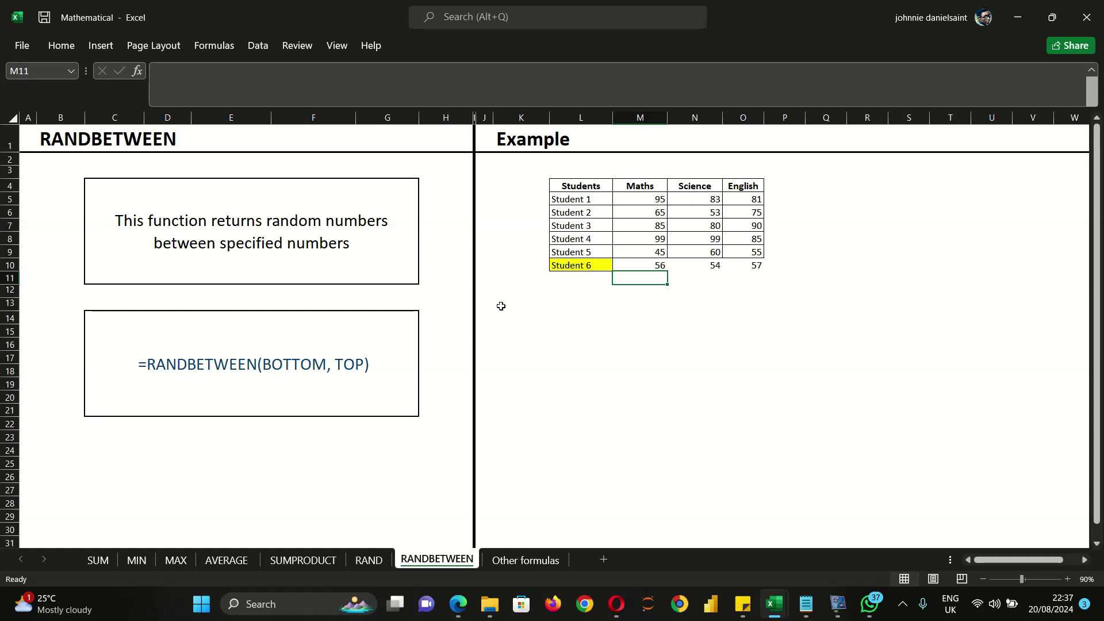
Insert a large text box below the student marks table, starting in column K at about row 13
click(99, 46)
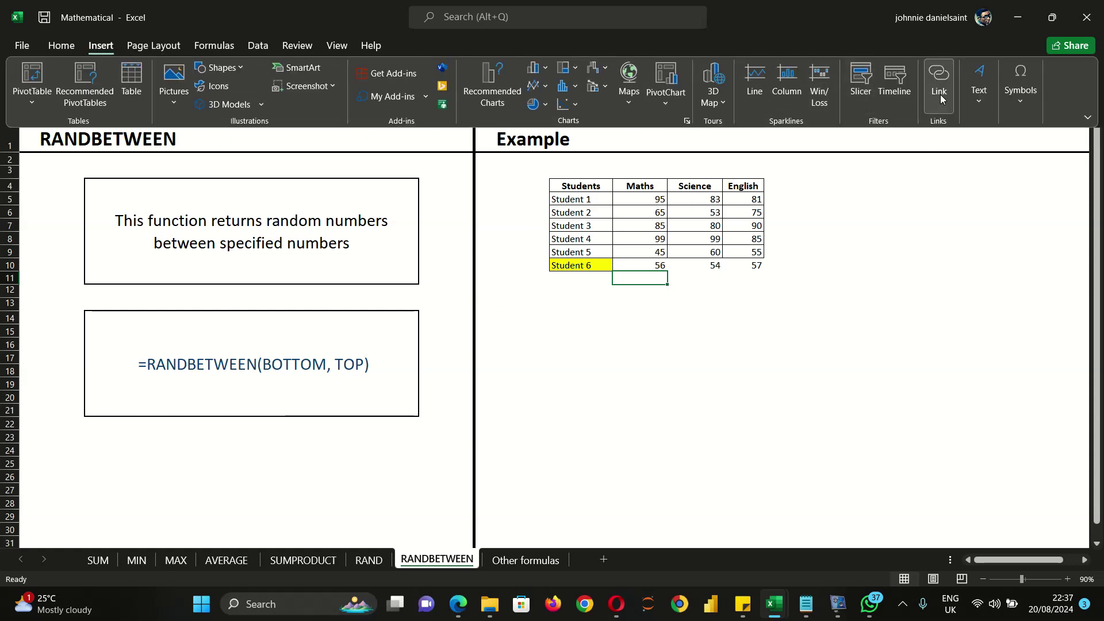
click(976, 96)
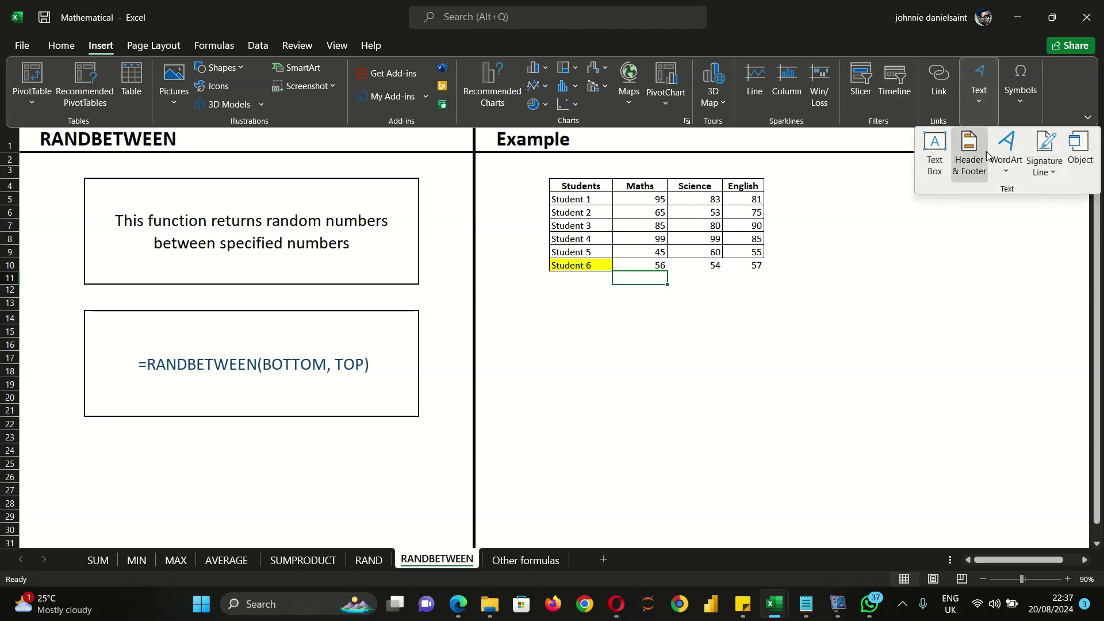
click(933, 150)
drag(521, 300, 898, 523)
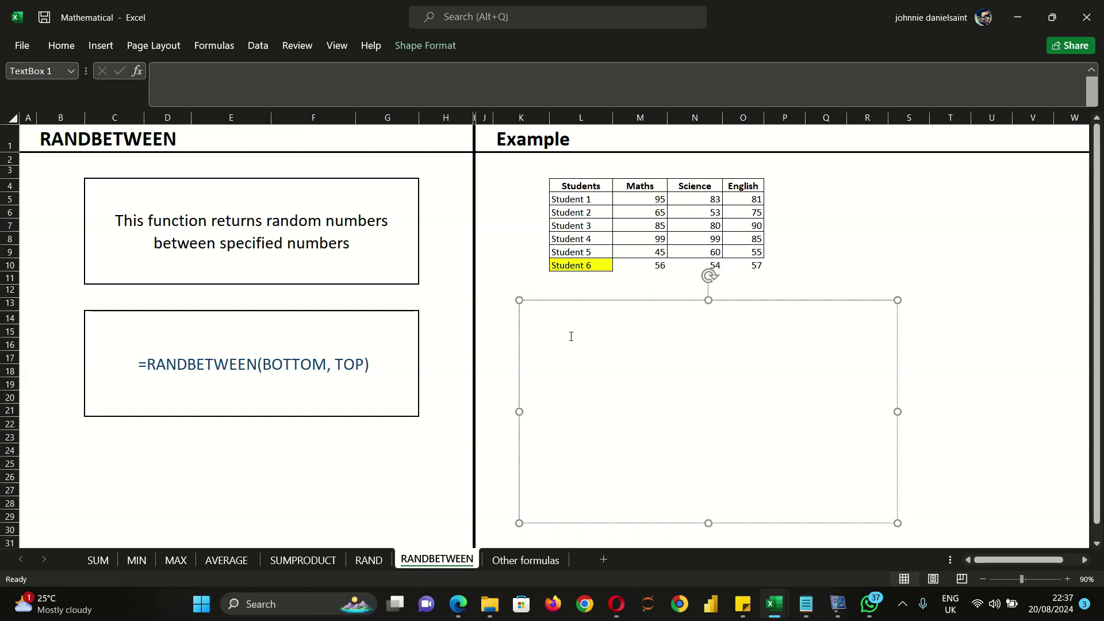
Enter the heading "Maths Functions" in the text box, followed by the dashed lines "Sum function", "Min" and "Max"
text(MA)
key(BackSpace)
text(aths Functions)
key(Return)
text(- um)
key(BackSpace)
key(BackSpace)
text(Sum function- Min -)
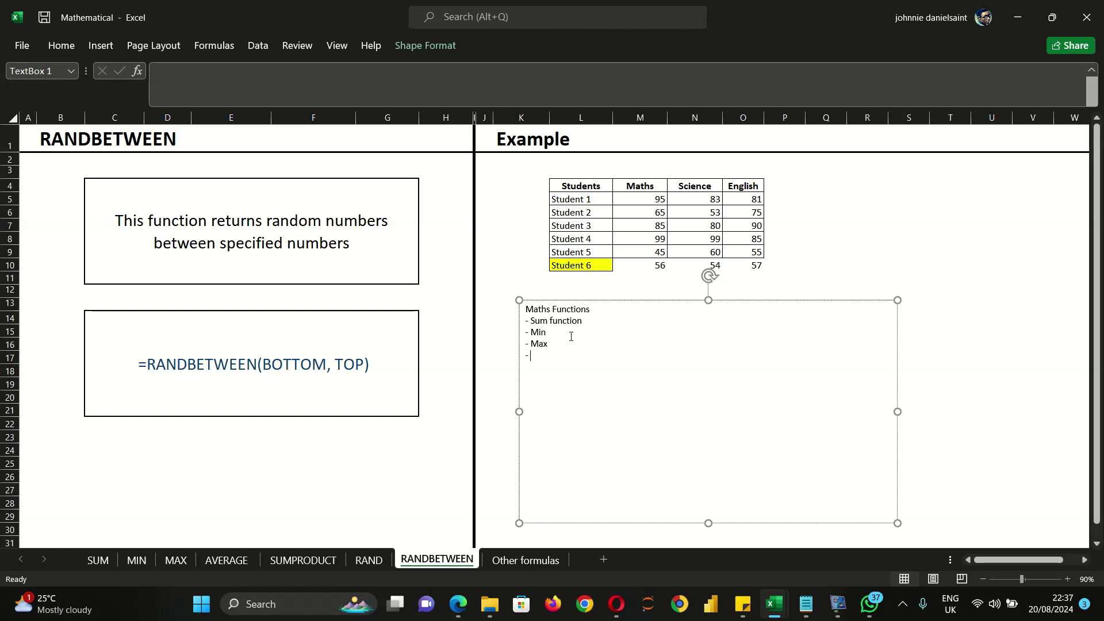
Add "Average" as the dashed item after "Max" in the function list
text(a)
key(BackSpace)
text(Avwera)
key(BackSpace)
key(BackSpace)
key(BackSpace)
key(BackSpace)
text(era)
text(ge )
Add "Rank" as a dashed line below "Average" in the function list
text(- )
text(SSSum)
key(BackSpace)
key(BackSpace)
key(BackSpace)
key(BackSpace)
key(BackSpace)
text(Rank)
key(Return)
Add the dashed lines "Sum Product" and "Rand" below "Rank" in the text box
text(- SS)
text(um)
key(BackSpace)
key(BackSpace)
key(BackSpace)
text(um Prouct)
key(BackSpace)
key(BackSpace)
key(BackSpace)
text(xu)
key(BackSpace)
key(BackSpace)
text(duct - Rand)
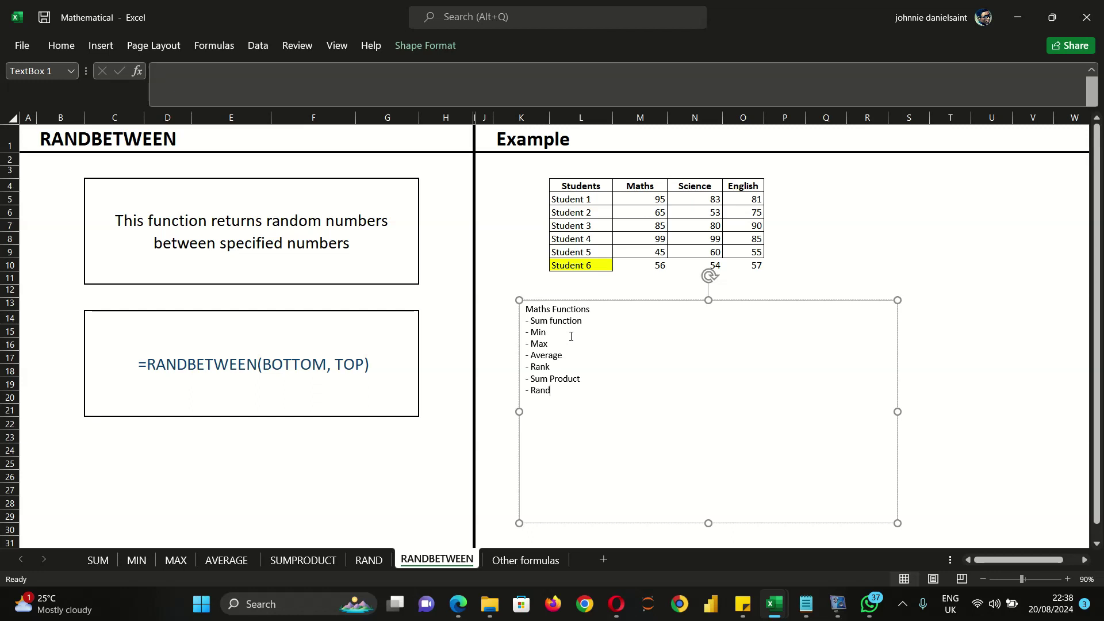
Finish the list of maths functions with the dashed line "Randbetween"
key(Return)
text(- R)
text(n)
key(BackSpace)
text(aa)
key(BackSpace)
text(ndbetween)
Shrink the text box to fit closely around the function list and switch to the RAND sheet
drag(897, 521, 677, 424)
click(898, 408)
key(Left)
key(Left)
key(Up)
key(Up)
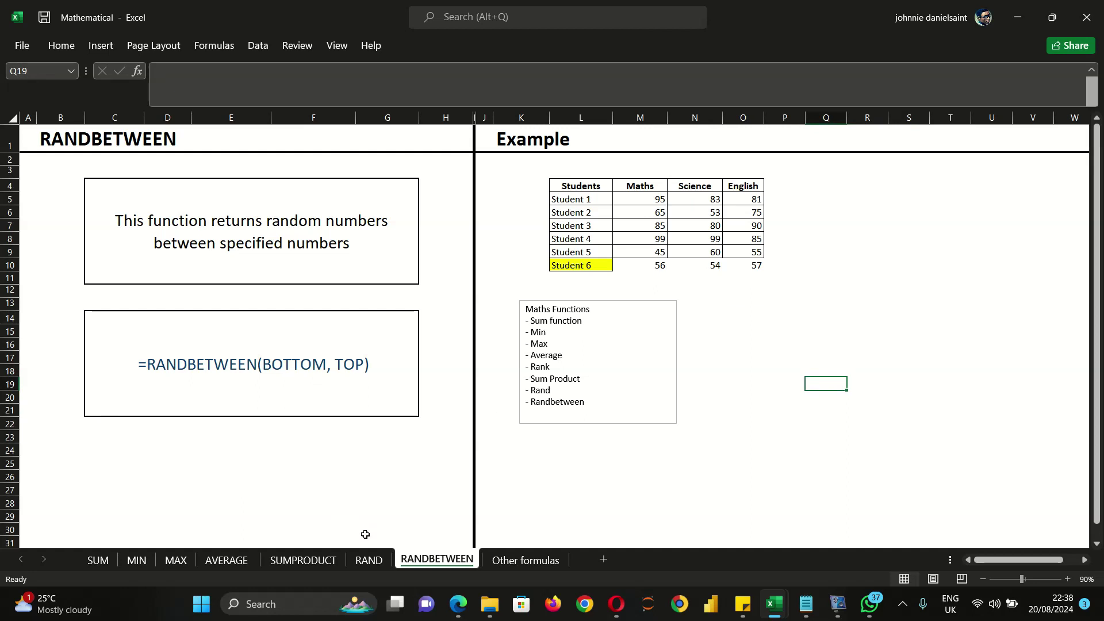
click(369, 560)
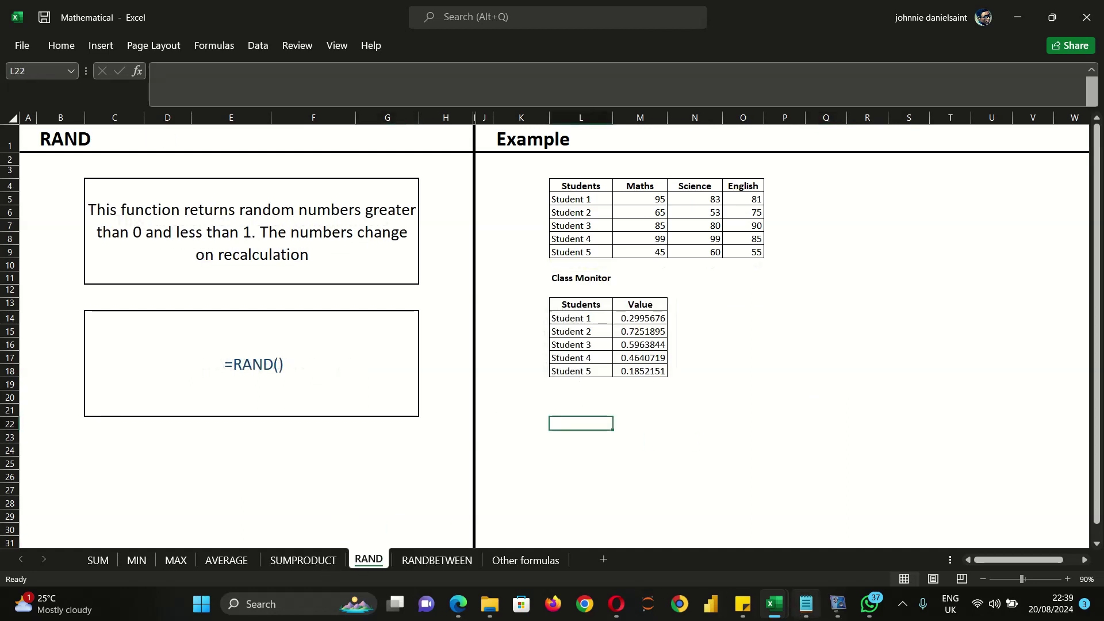